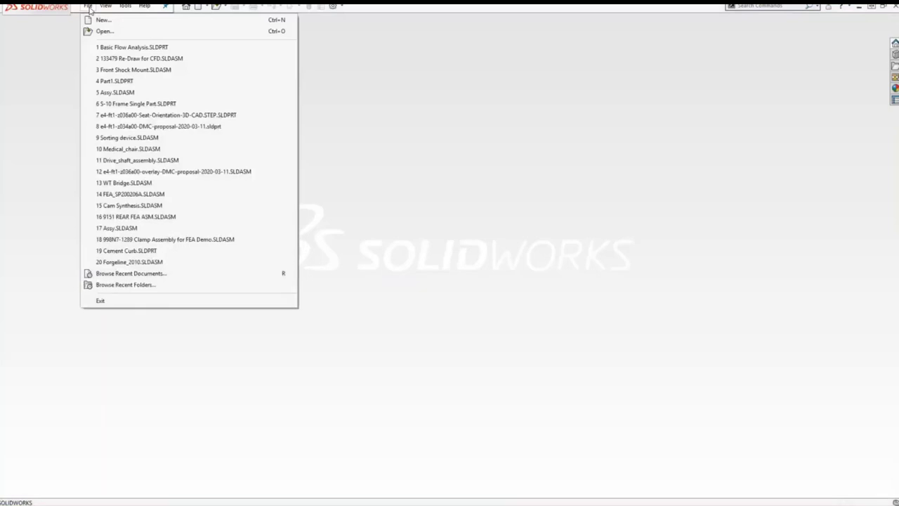
# Open the assembly rubber_bumper-02.SLDASM from the 01a rubber_bumper folder of the Structural Professional Engineer training files
pyautogui.click(98, 31)
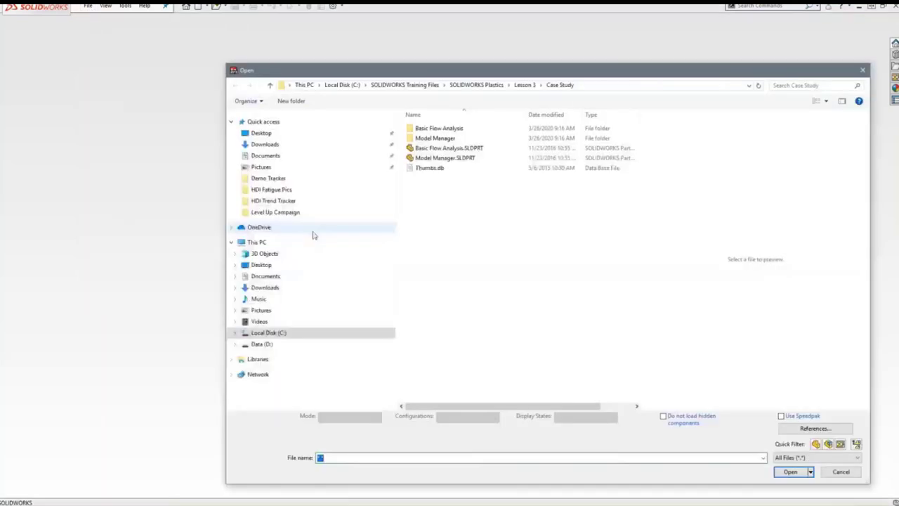
pyautogui.click(269, 333)
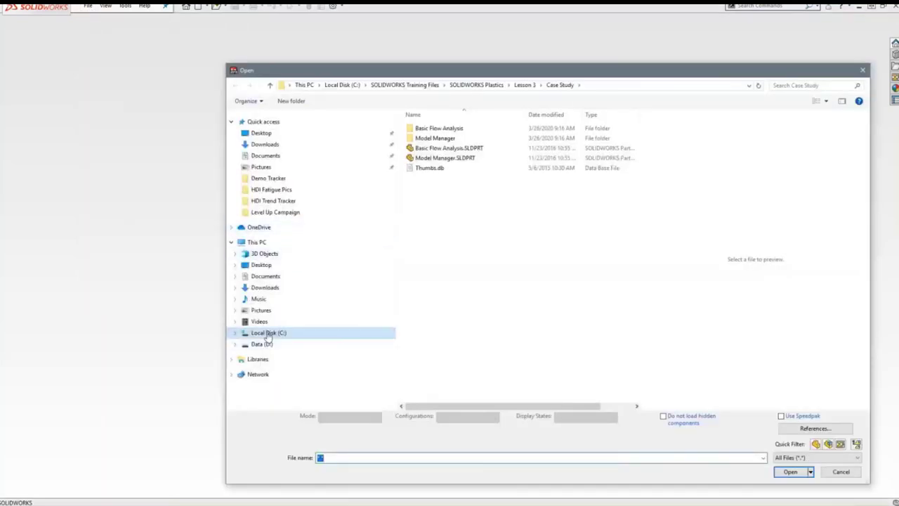
pyautogui.doubleClick(454, 278)
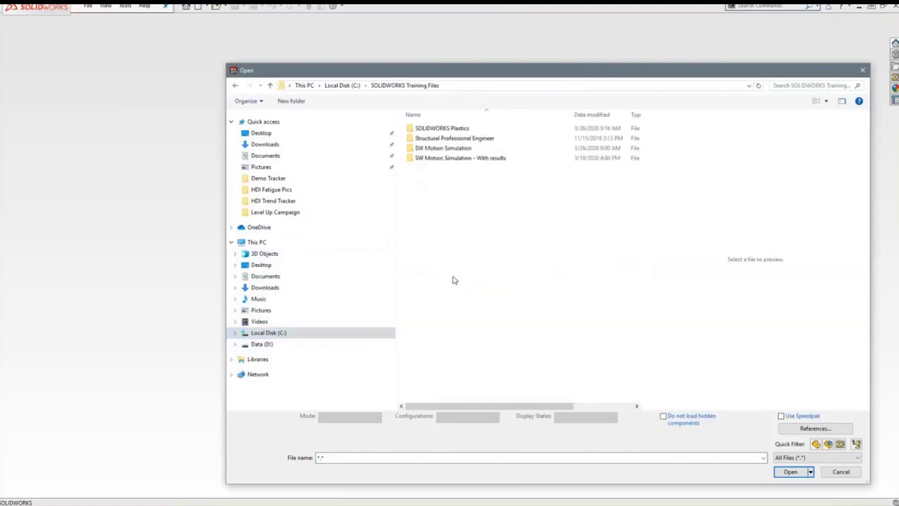
pyautogui.doubleClick(439, 138)
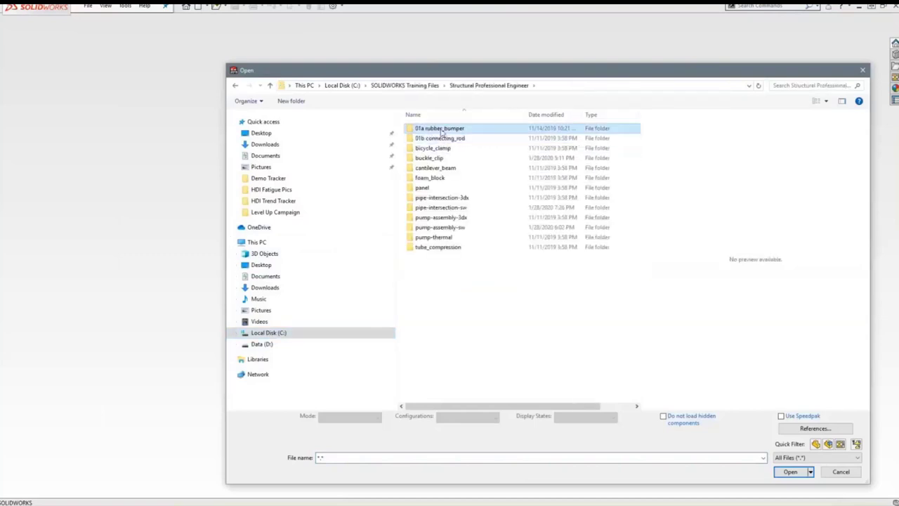
pyautogui.doubleClick(440, 128)
pyautogui.click(449, 157)
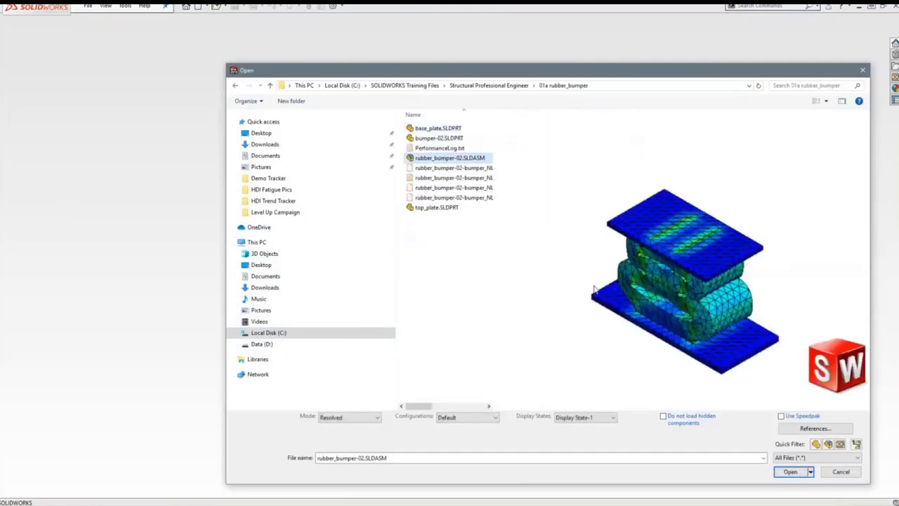
pyautogui.click(790, 472)
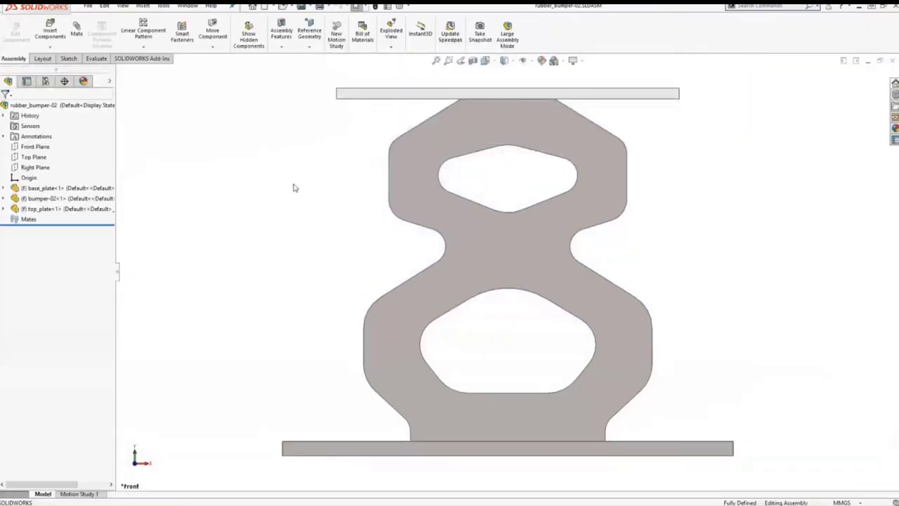
# Enable the SOLIDWORKS Simulation add-in for the current session and for start-up
pyautogui.click(408, 6)
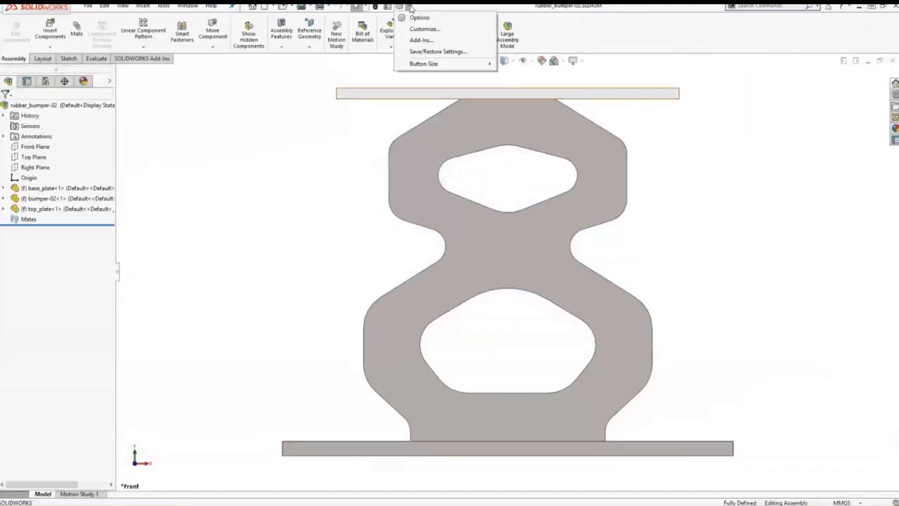
pyautogui.click(414, 40)
pyautogui.click(76, 182)
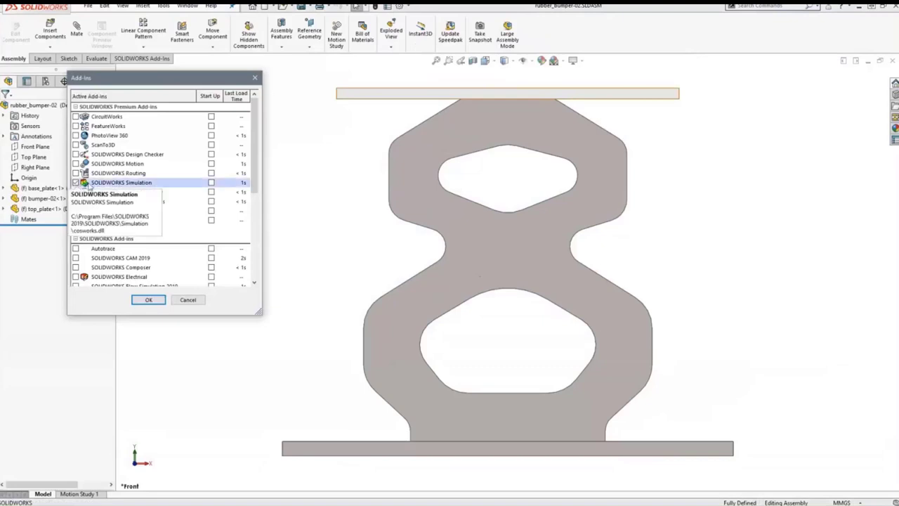
pyautogui.click(212, 183)
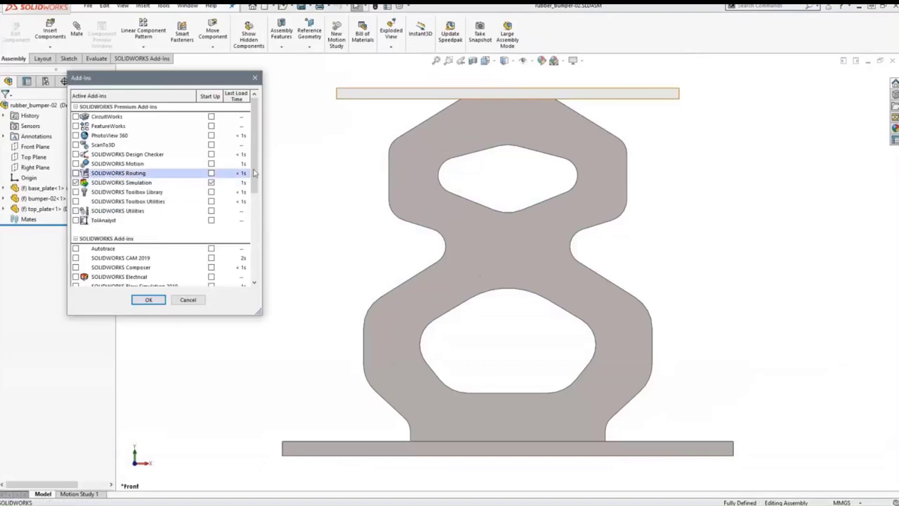
pyautogui.click(149, 300)
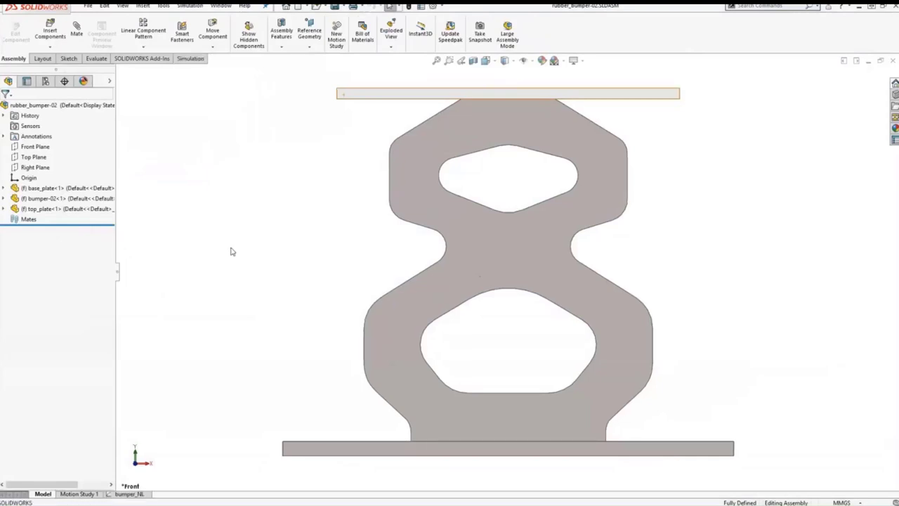
# Open the bumper_NL study, highlight its base plate and bumper parts, and widen the study tree to show full names
pyautogui.click(129, 495)
pyautogui.click(7, 220)
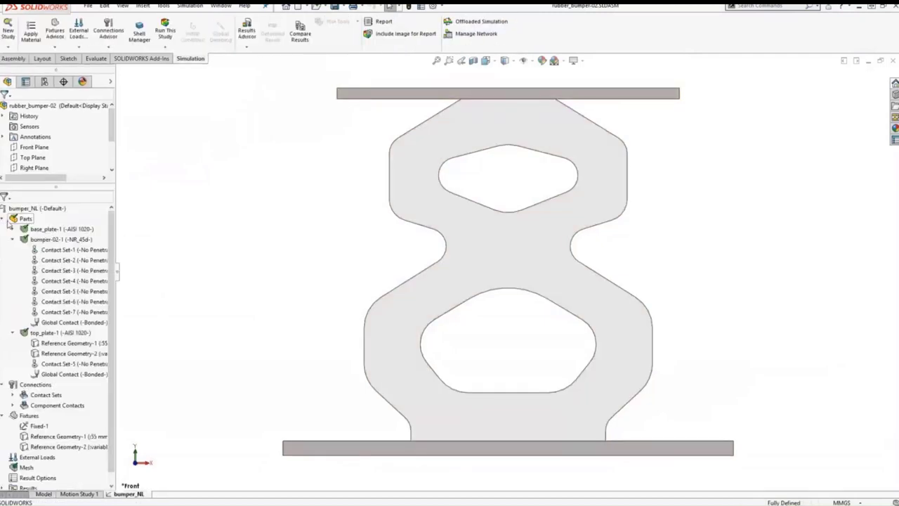
pyautogui.click(49, 229)
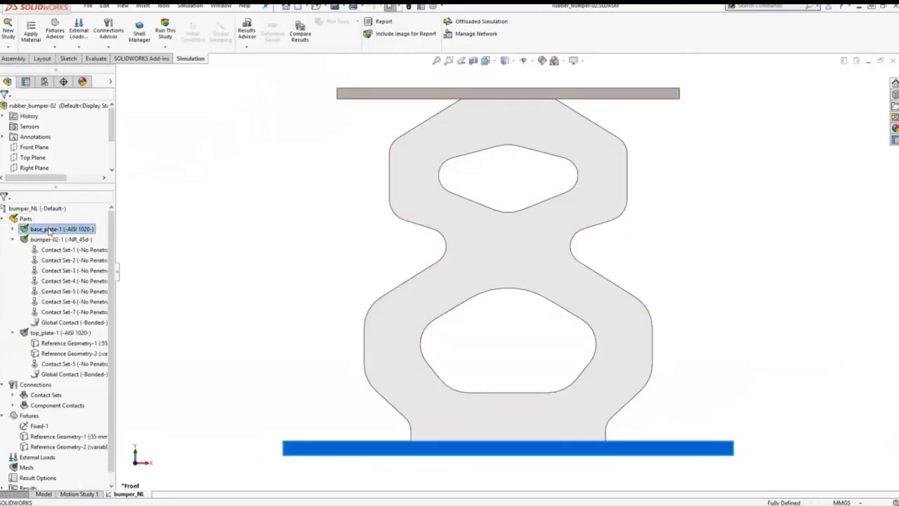
pyautogui.click(50, 240)
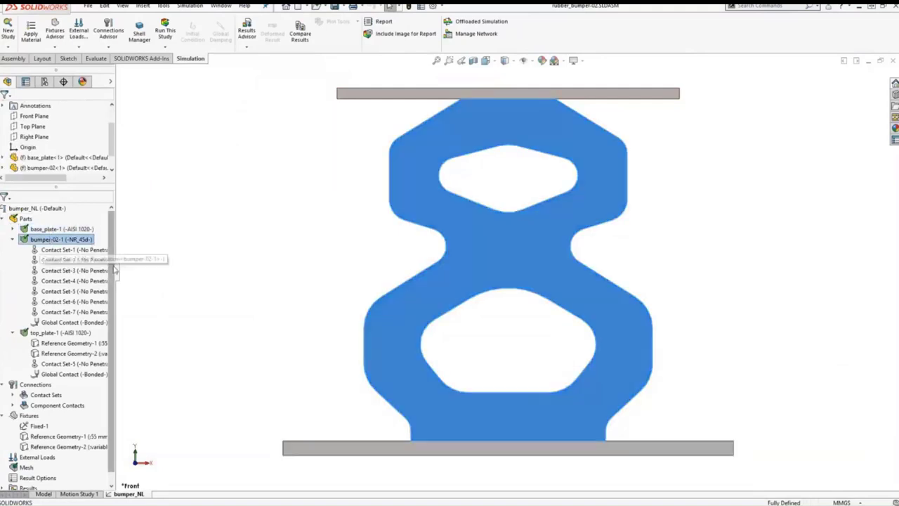
pyautogui.moveTo(118, 272); pyautogui.dragTo(179, 280)
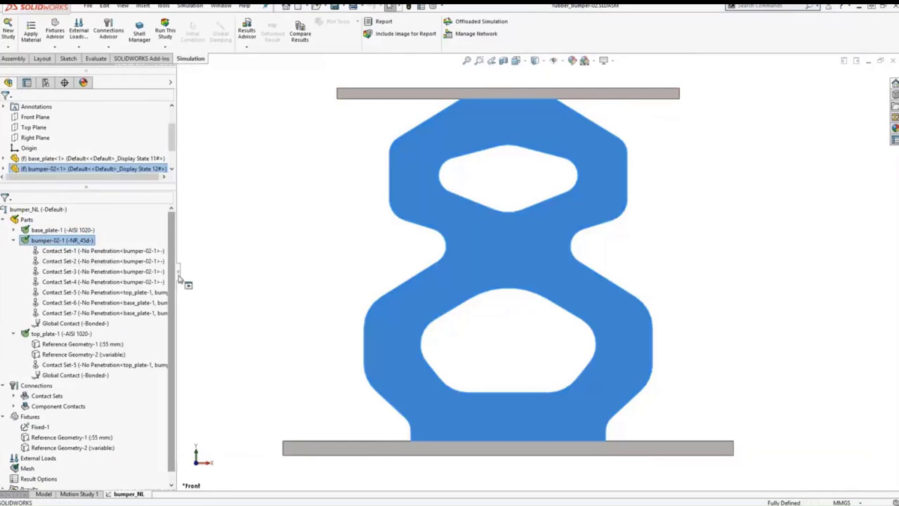
# Examine the bumper's material definition and its model type without changing it, and highlight the top plate part
pyautogui.rightClick(80, 243)
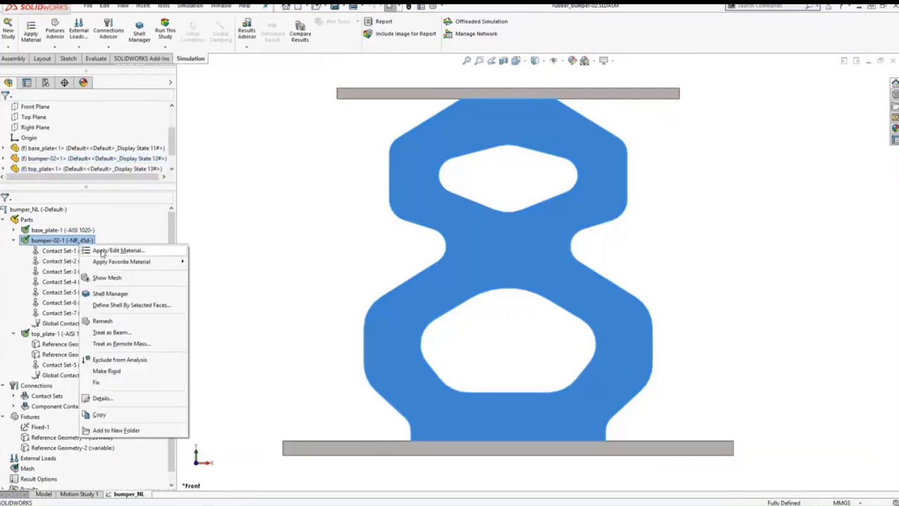
pyautogui.click(276, 261)
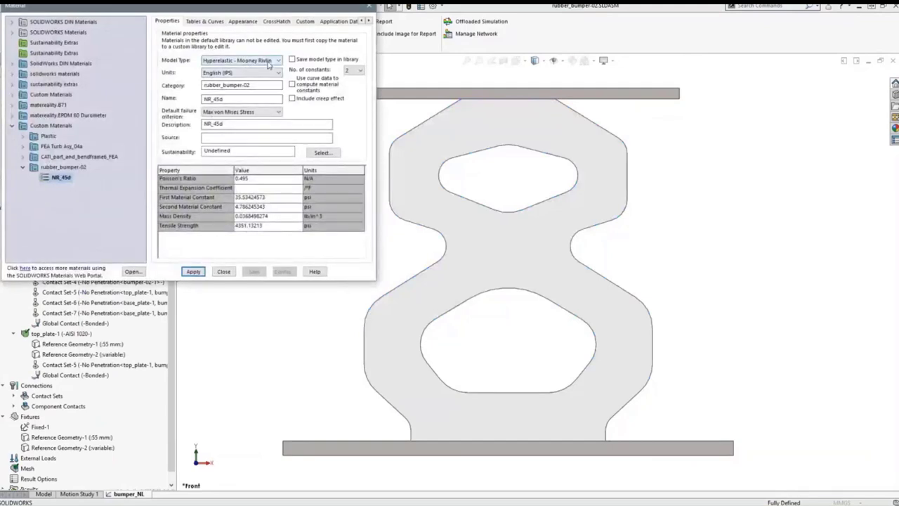
pyautogui.click(227, 273)
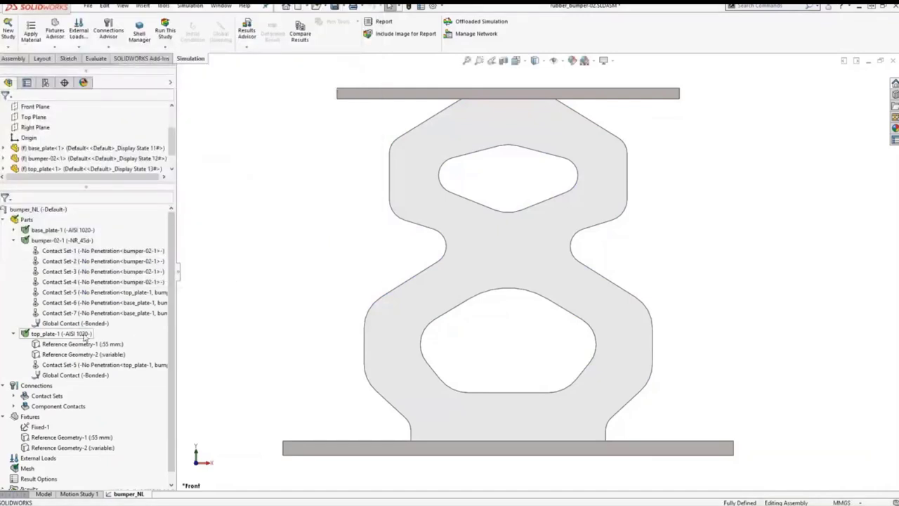
pyautogui.click(61, 334)
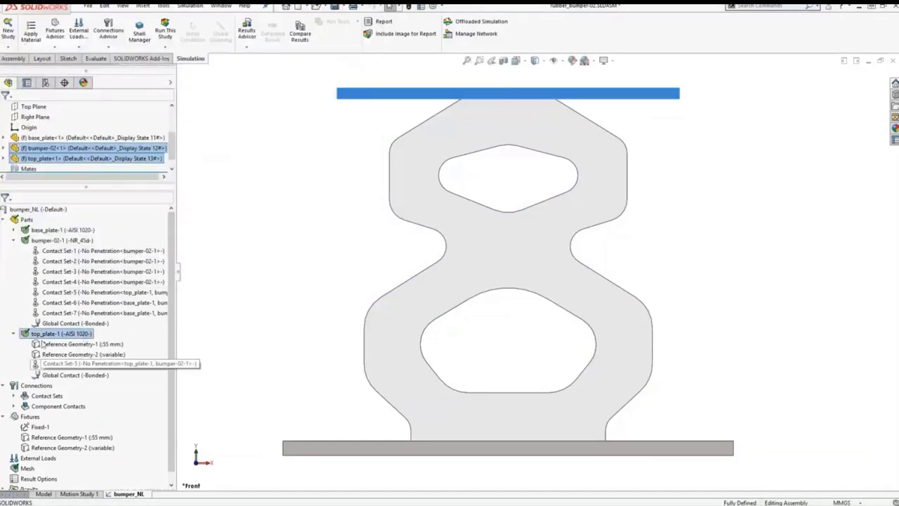
# Examine the definition of Contact Set-1, including its face selections and the available contact types, keeping No Penetration
pyautogui.click(4, 220)
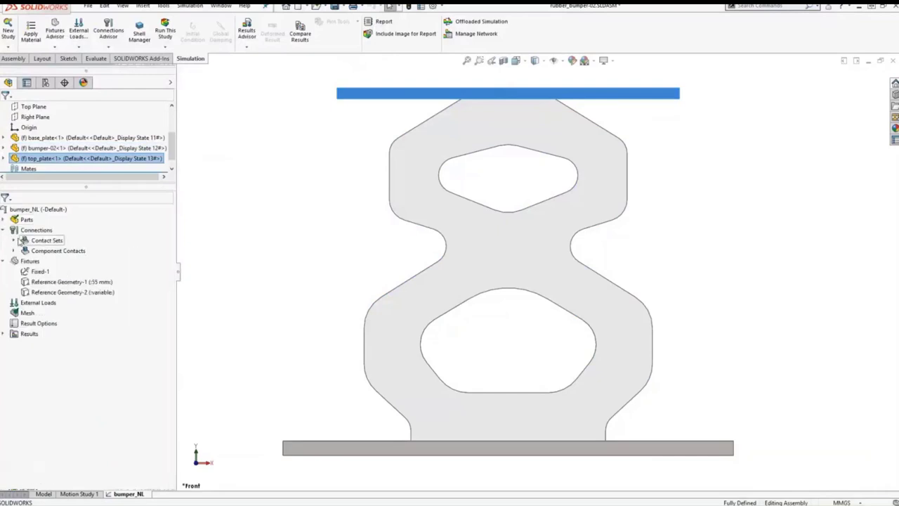
pyautogui.click(13, 240)
pyautogui.rightClick(62, 251)
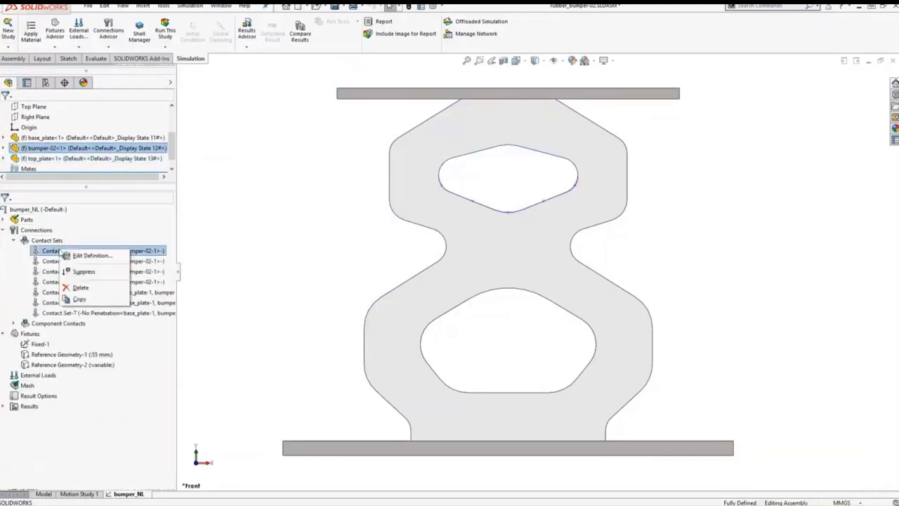
pyautogui.click(86, 256)
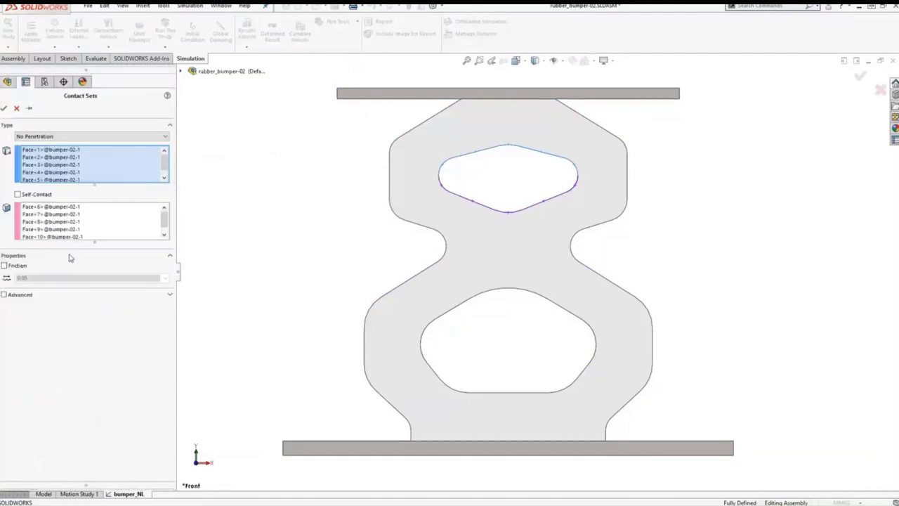
pyautogui.click(51, 136)
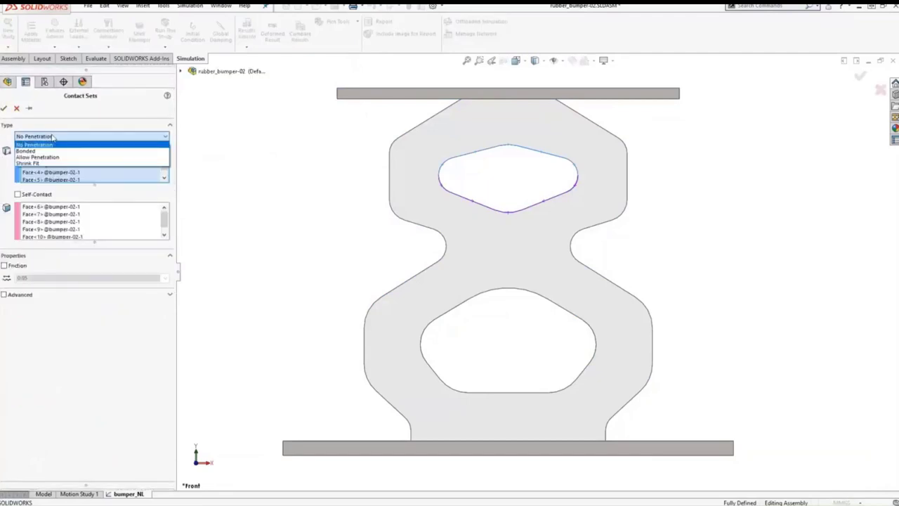
pyautogui.click(52, 137)
pyautogui.click(4, 107)
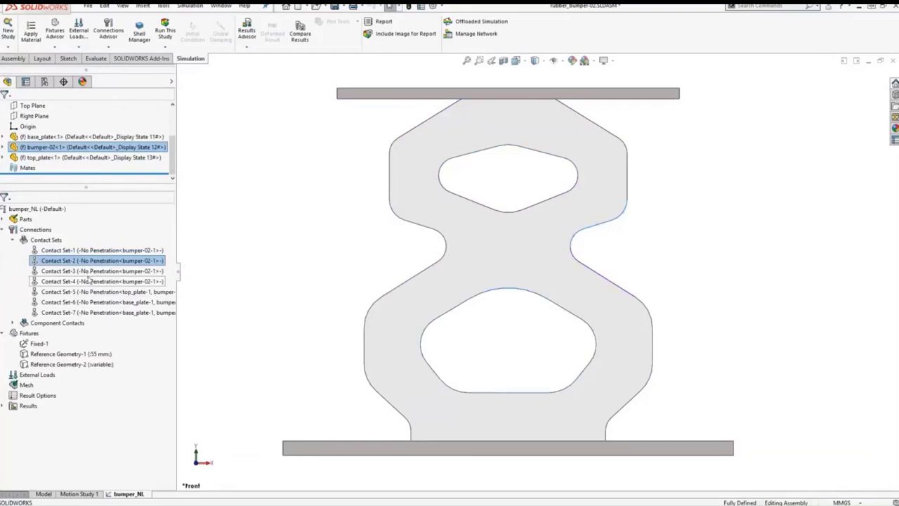
# Highlight the faces of the remaining contact sets one after another, and check the component contacts
pyautogui.click(90, 282)
pyautogui.click(93, 291)
pyautogui.click(94, 302)
pyautogui.click(95, 312)
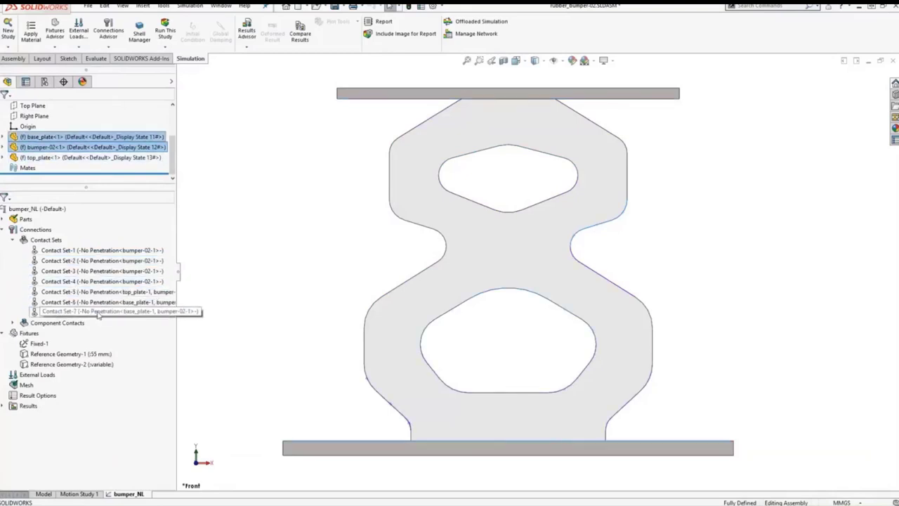
pyautogui.click(219, 331)
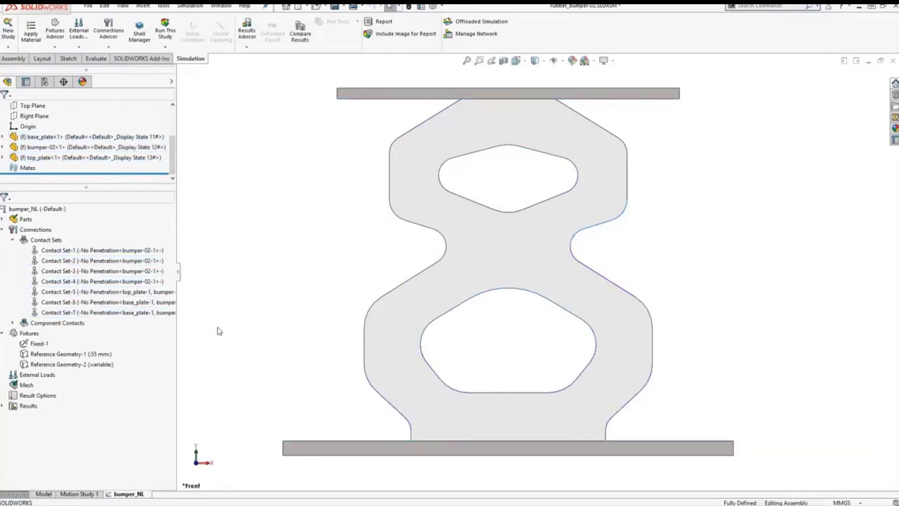
pyautogui.click(12, 241)
pyautogui.click(13, 250)
pyautogui.click(13, 250)
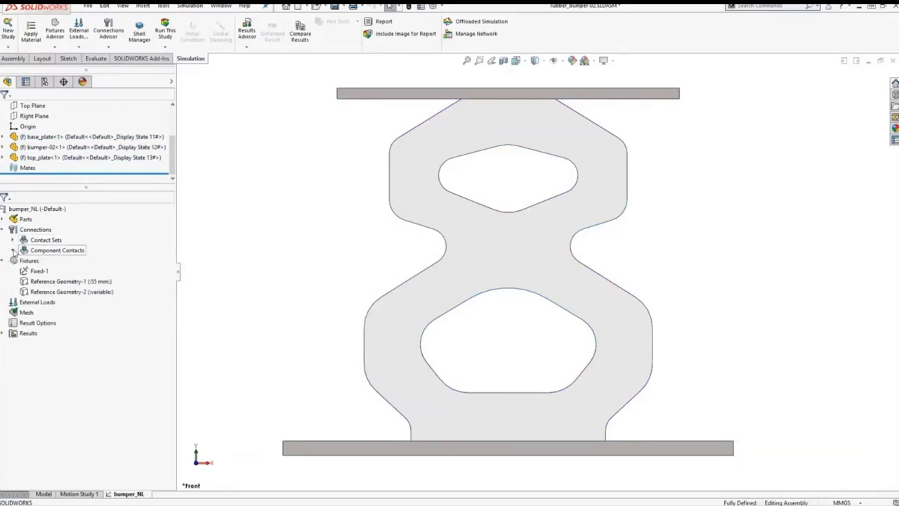
# Examine the definition of the Fixed-1 fixture on the underside of the base plate and leave it unchanged
pyautogui.click(26, 271)
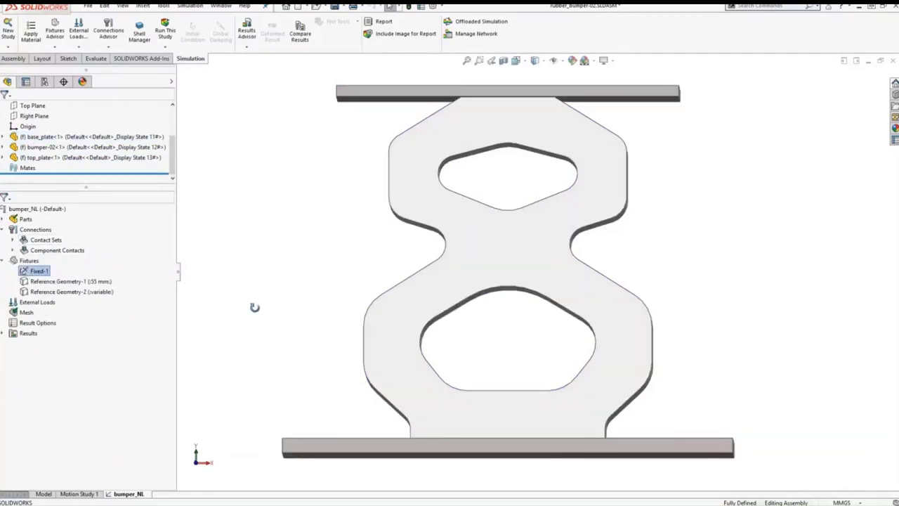
pyautogui.moveTo(252, 307); pyautogui.dragTo(252, 253, button='middle')
pyautogui.click(38, 272)
pyautogui.rightClick(44, 271)
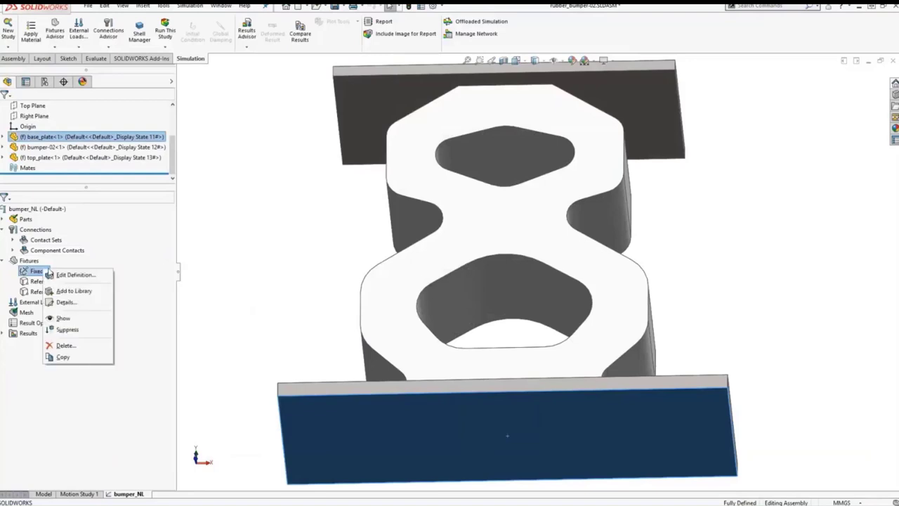
pyautogui.click(107, 270)
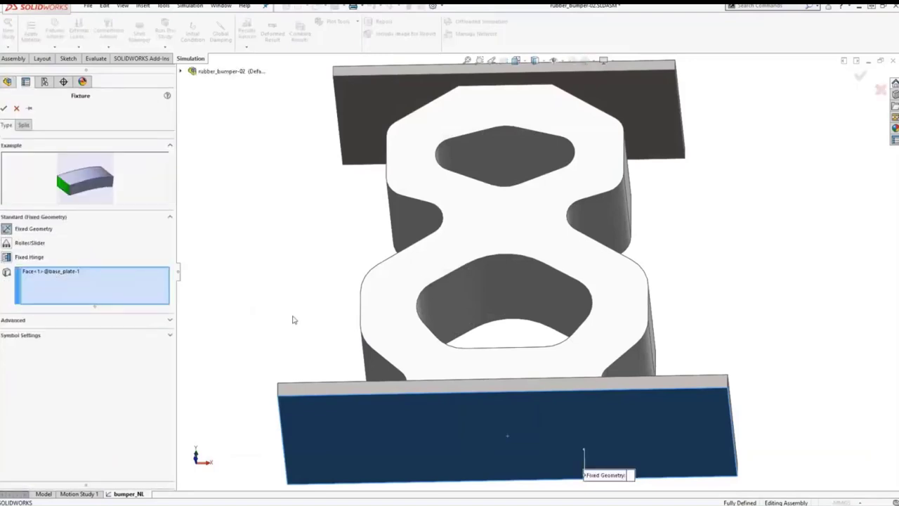
pyautogui.press('f')
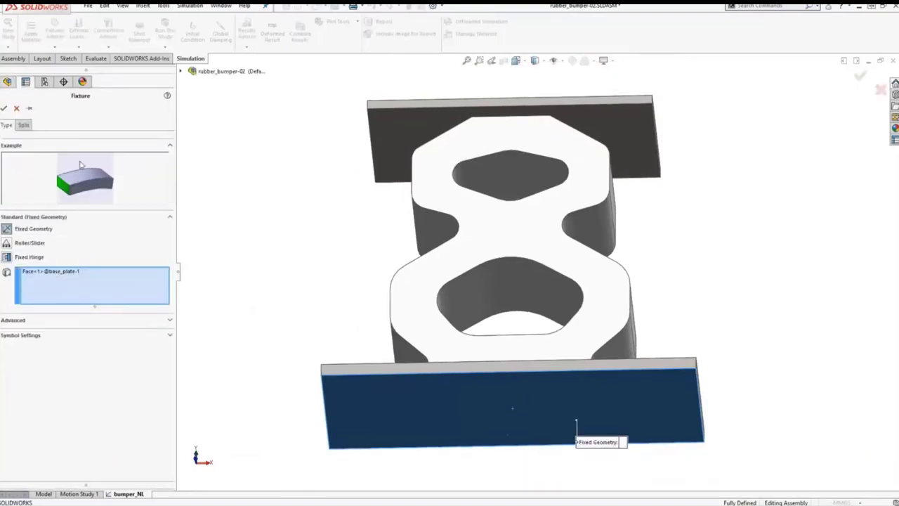
pyautogui.click(17, 108)
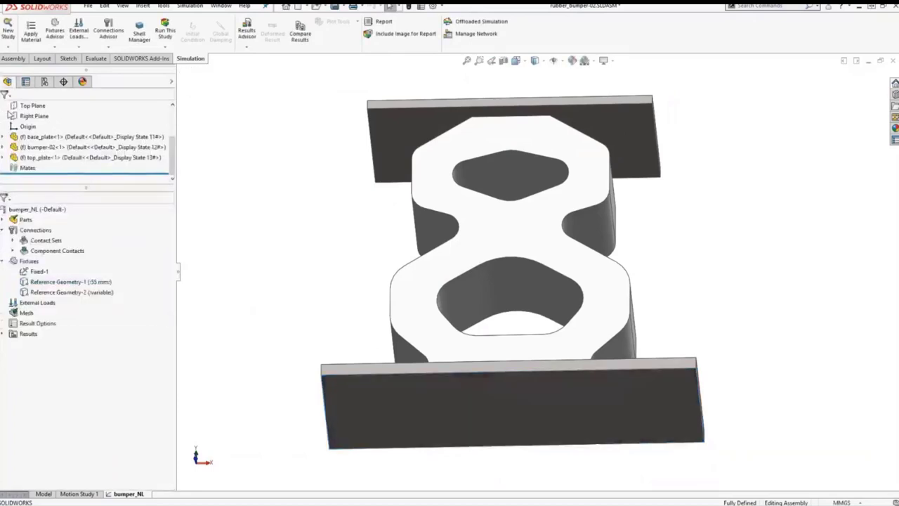
# Show the Fixed-1 fixture symbols on the base plate
pyautogui.rightClick(38, 274)
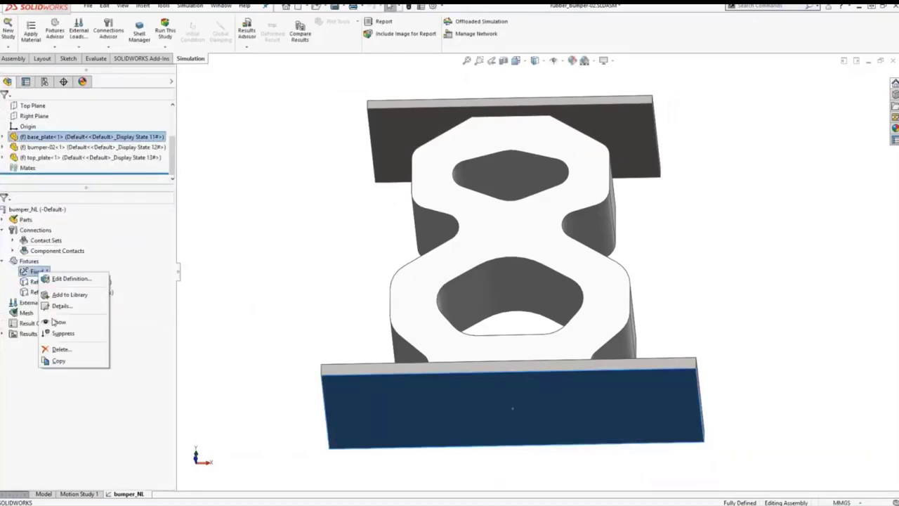
pyautogui.click(54, 323)
pyautogui.click(237, 288)
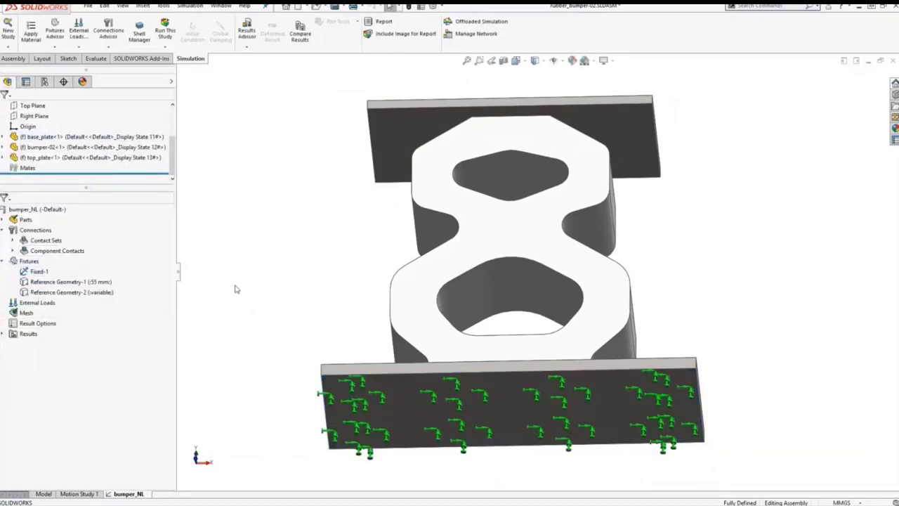
# Examine the Reference Geometry-1 fixture that prescribes the top plate's displacement, and leave its definition unchanged
pyautogui.rightClick(87, 284)
pyautogui.click(119, 287)
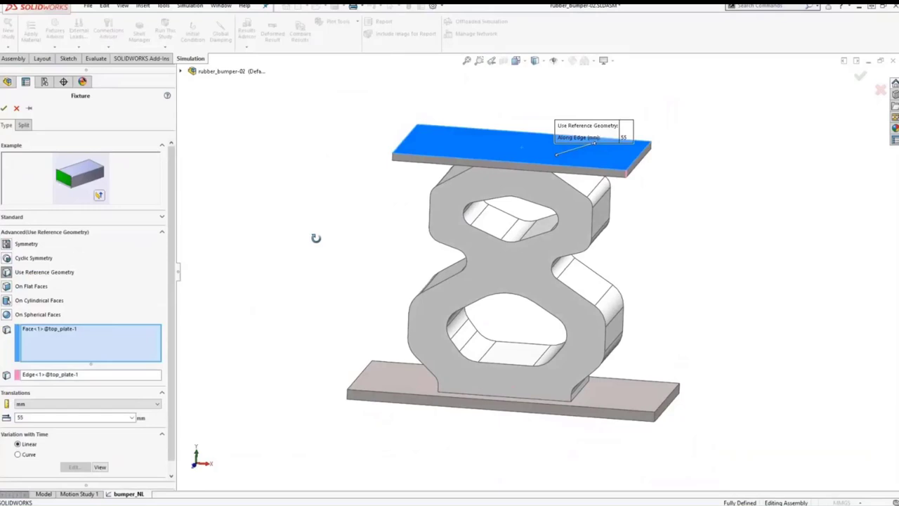
pyautogui.click(16, 108)
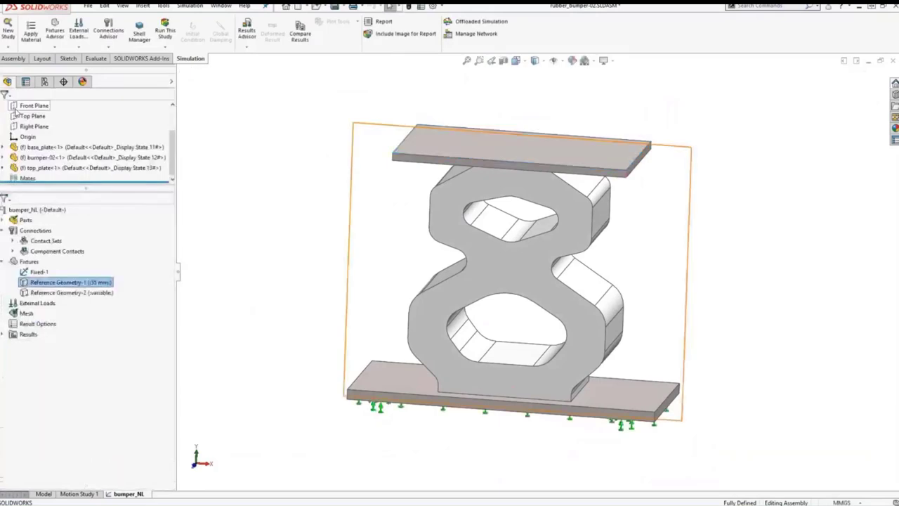
# Show the Reference Geometry-1 fixture symbols on the top plate
pyautogui.click(88, 282)
pyautogui.rightClick(88, 283)
pyautogui.click(109, 332)
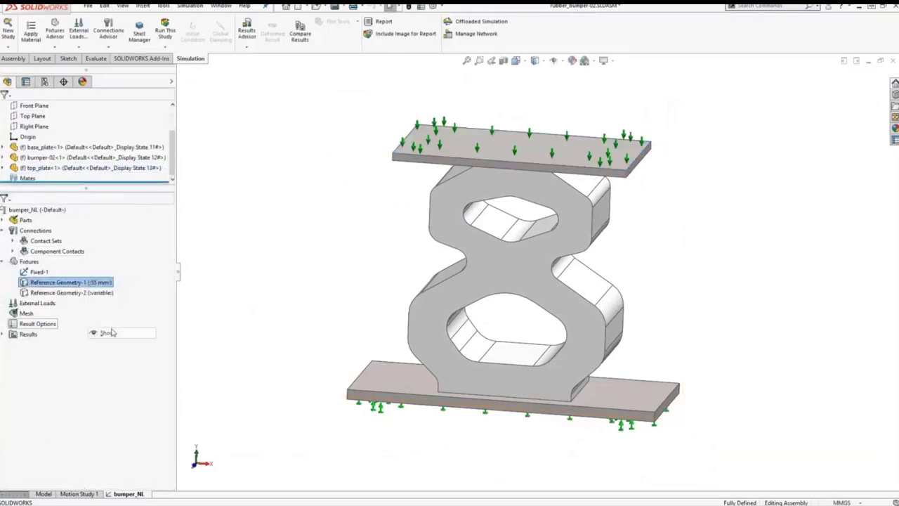
# Examine the Reference Geometry-2 fixture on the top plate, leave its definition unchanged, and show its symbols
pyautogui.rightClick(105, 293)
pyautogui.click(114, 301)
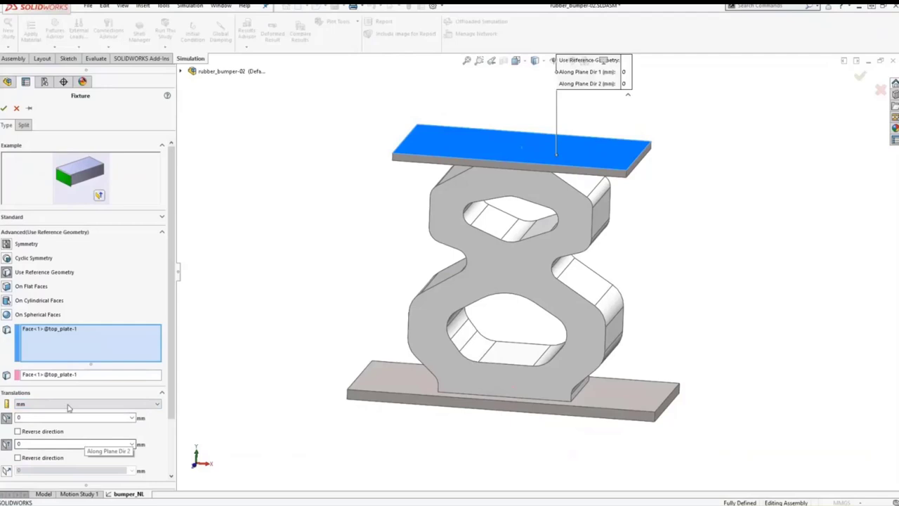
pyautogui.click(18, 108)
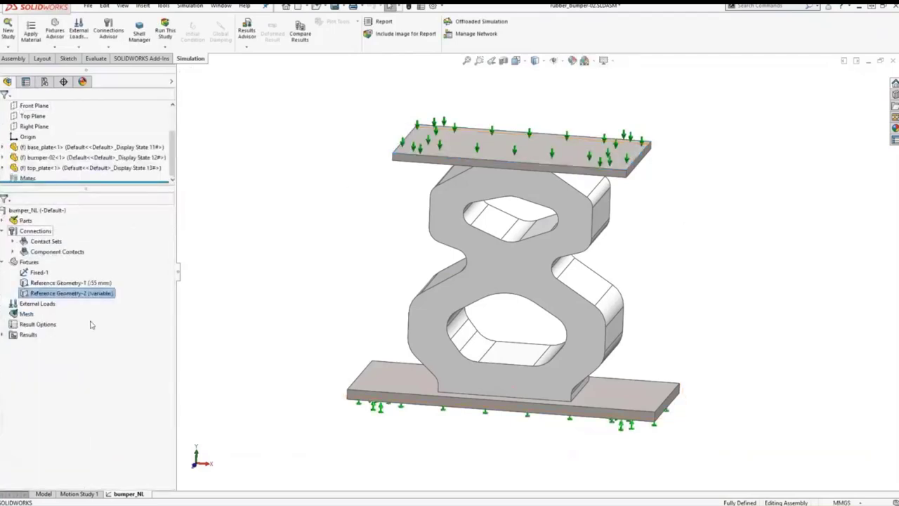
pyautogui.rightClick(86, 293)
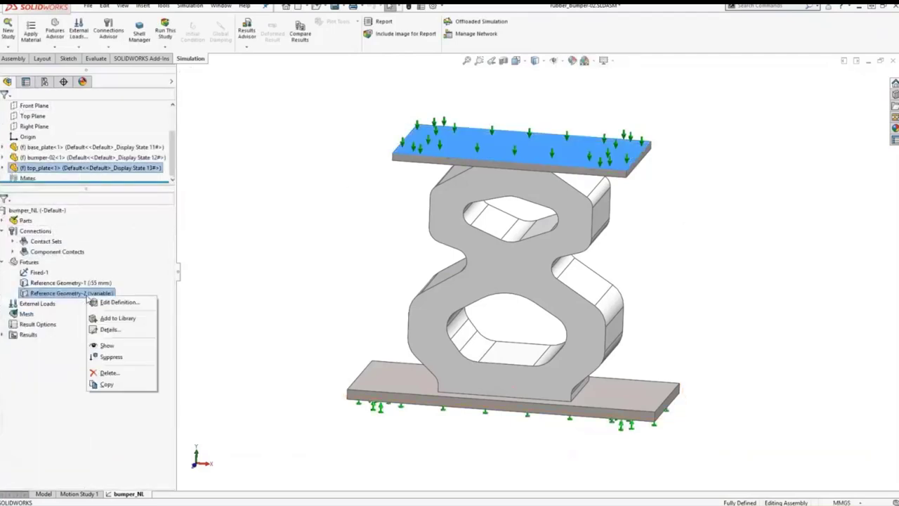
pyautogui.click(103, 342)
# Hide the symbols of the Reference Geometry-1 and Fixed-1 fixtures and collapse the list of fixtures
pyautogui.rightClick(73, 281)
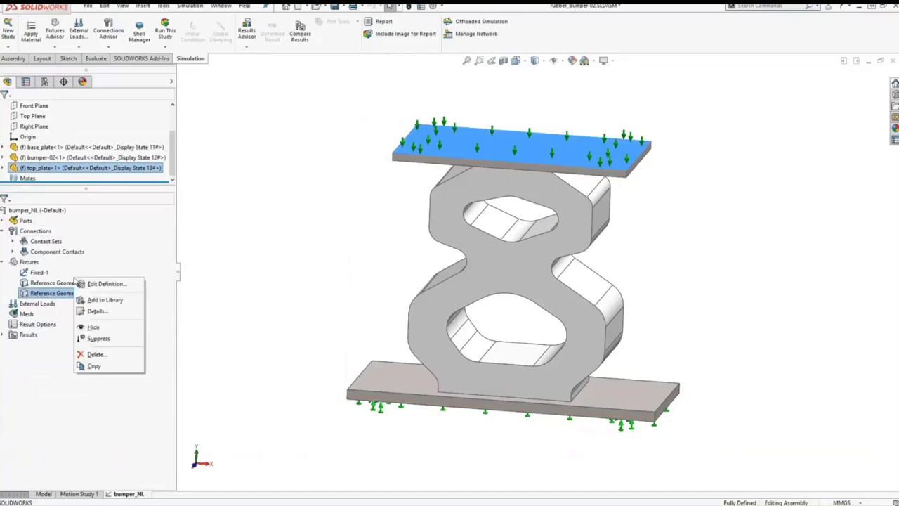
pyautogui.rightClick(63, 284)
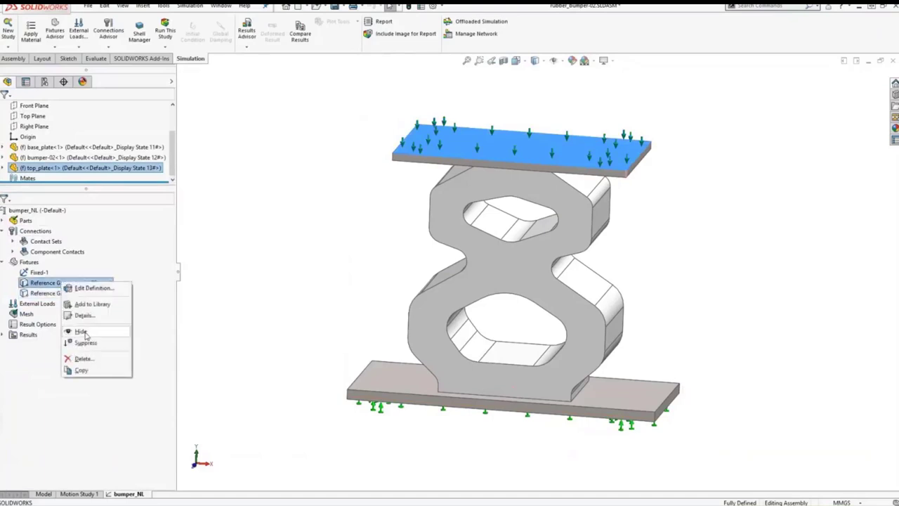
pyautogui.click(81, 331)
pyautogui.rightClick(41, 272)
pyautogui.click(62, 323)
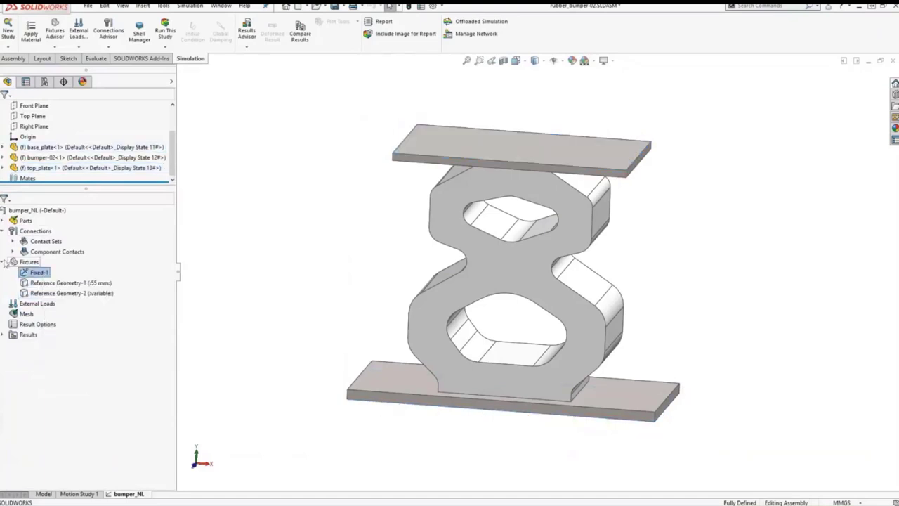
pyautogui.click(3, 262)
# Mesh the assembly with a standard mesh, 5.96206435 mm element size and 0.29810322 mm tolerance, and display it in the front view
pyautogui.rightClick(33, 282)
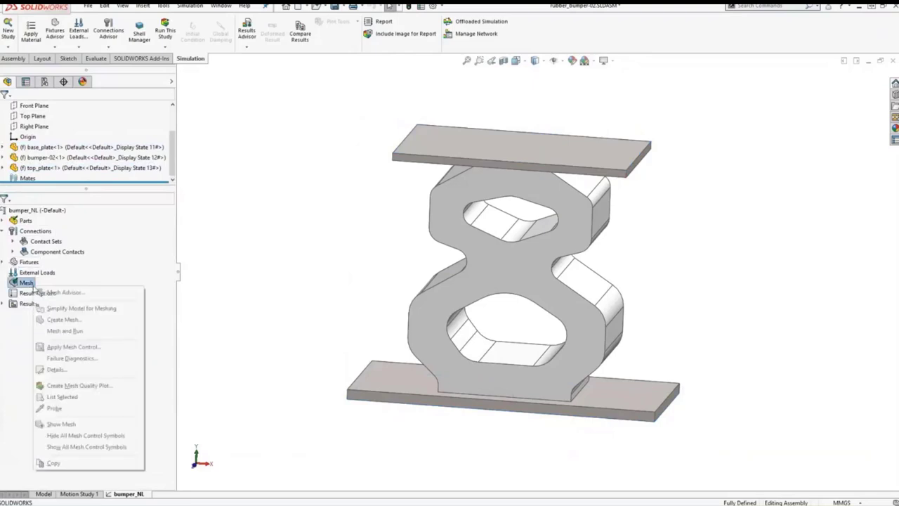
pyautogui.click(64, 320)
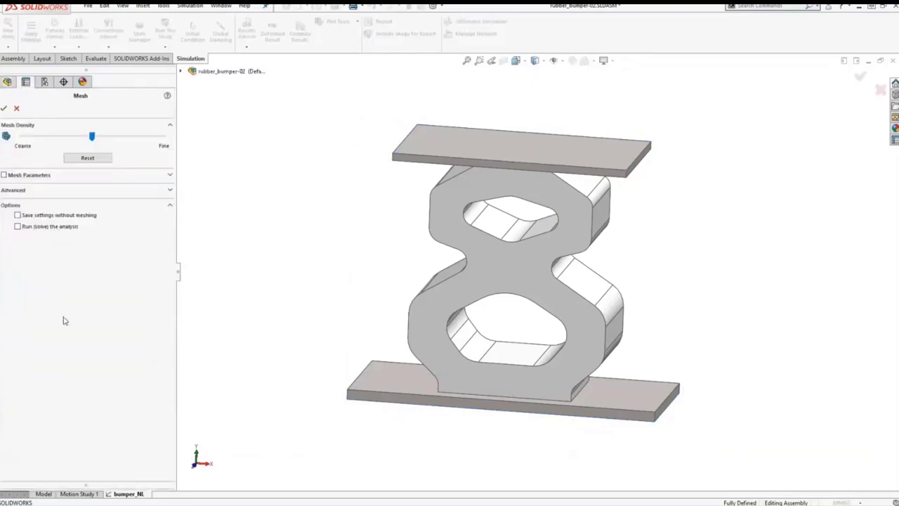
pyautogui.click(61, 178)
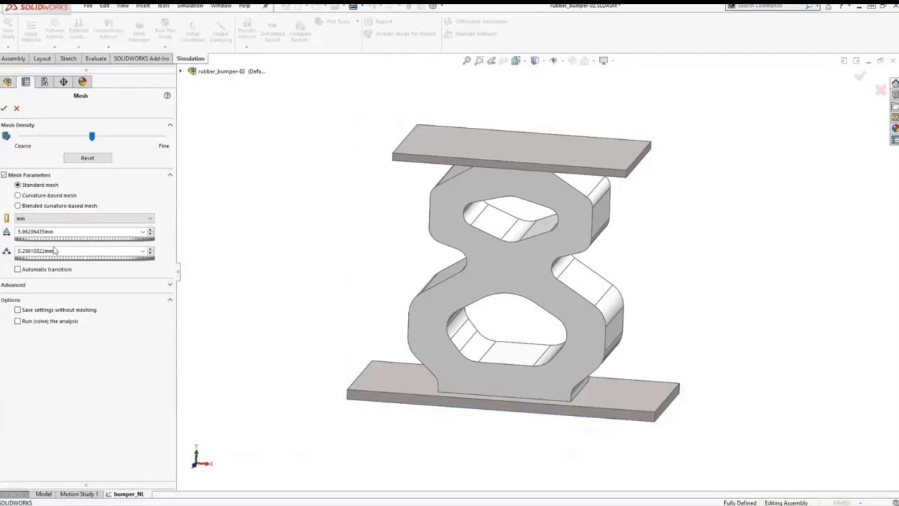
pyautogui.click(4, 108)
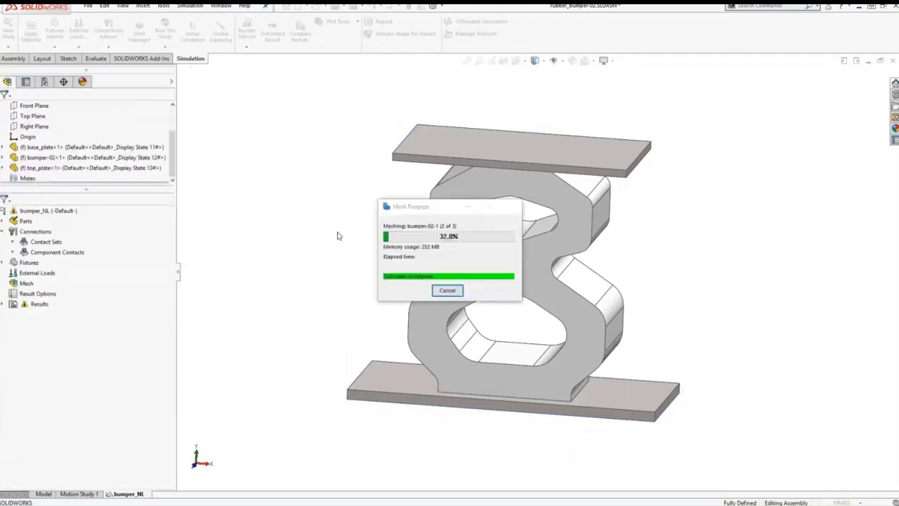
pyautogui.moveTo(337, 234)
pyautogui.mouseDown(button='middle')
pyautogui.moveTo(357, 204)
pyautogui.moveTo(575, 223)
pyautogui.moveTo(422, 225)
pyautogui.moveTo(309, 243)
pyautogui.moveTo(347, 245)
pyautogui.mouseUp(button='middle')
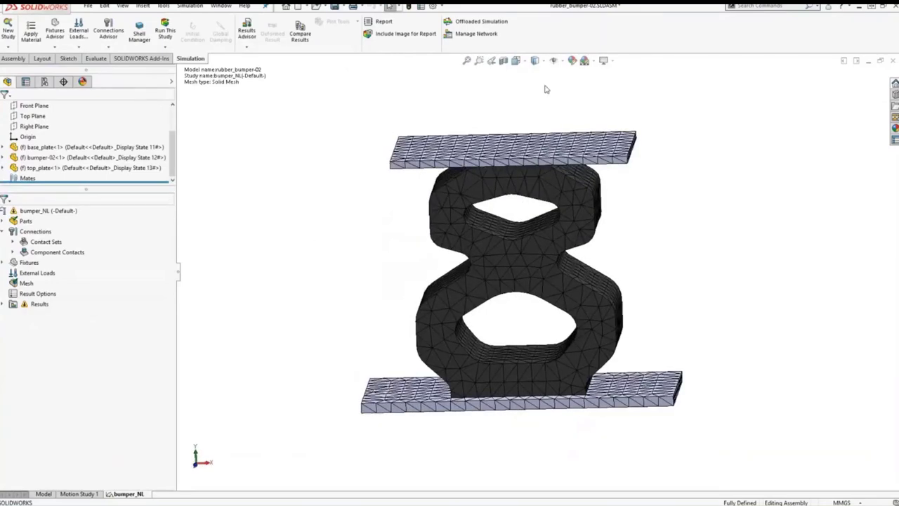
pyautogui.click(519, 61)
pyautogui.click(529, 88)
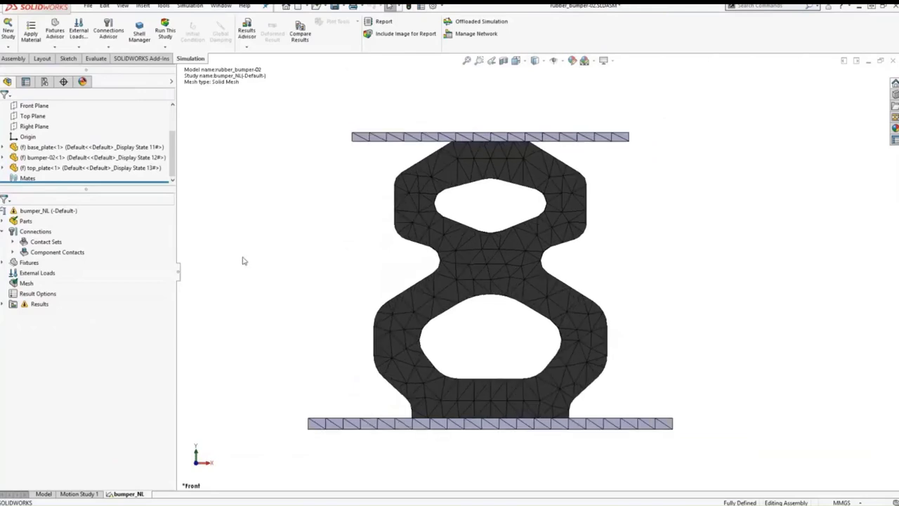
# Examine the bumper_NL study's stepping, geometry nonlinearity, solver and advanced options, and keep the settings
pyautogui.rightClick(67, 211)
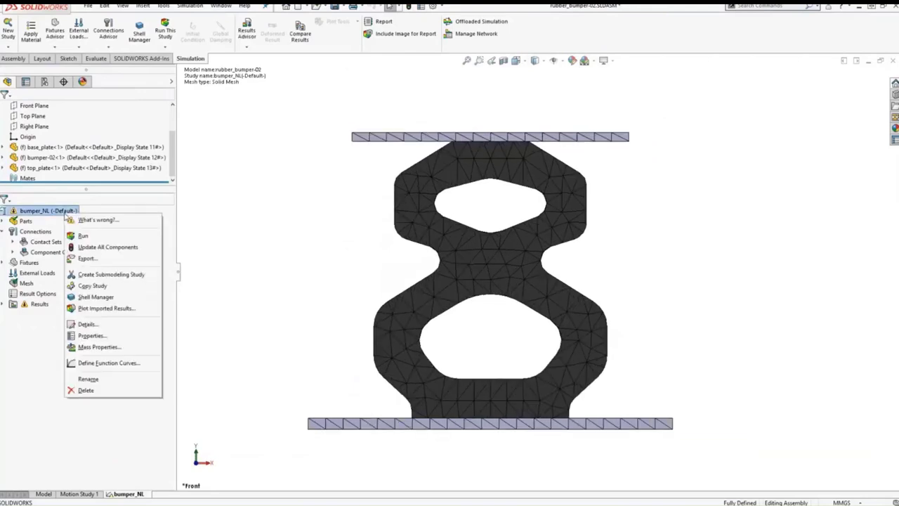
pyautogui.click(95, 335)
pyautogui.moveTo(425, 73); pyautogui.dragTo(143, 74)
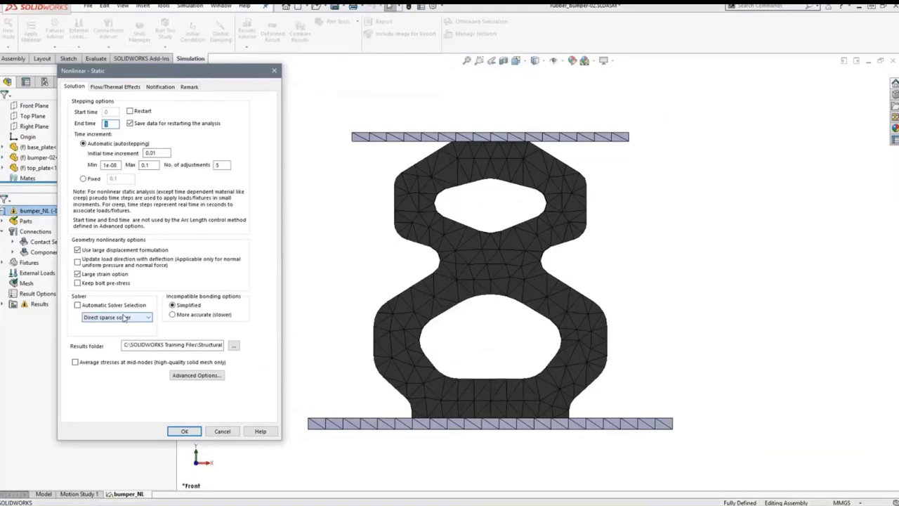
pyautogui.click(204, 375)
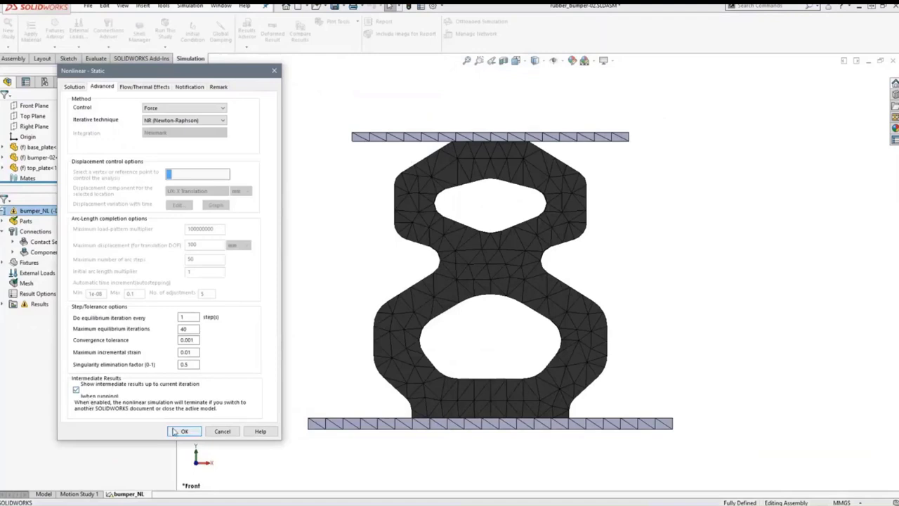
pyautogui.click(174, 431)
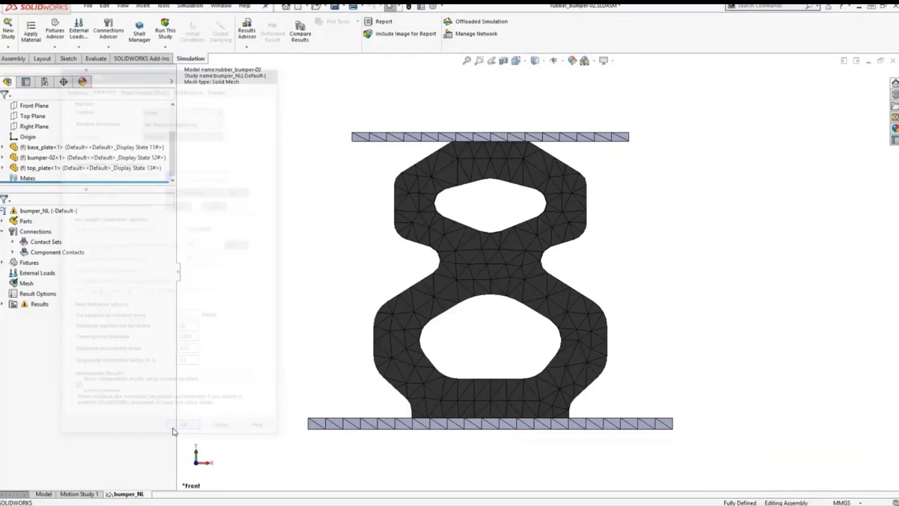
# Run the bumper_NL study with the detailed solver status displayed, and terminate the simulation at time step 11
pyautogui.rightClick(61, 210)
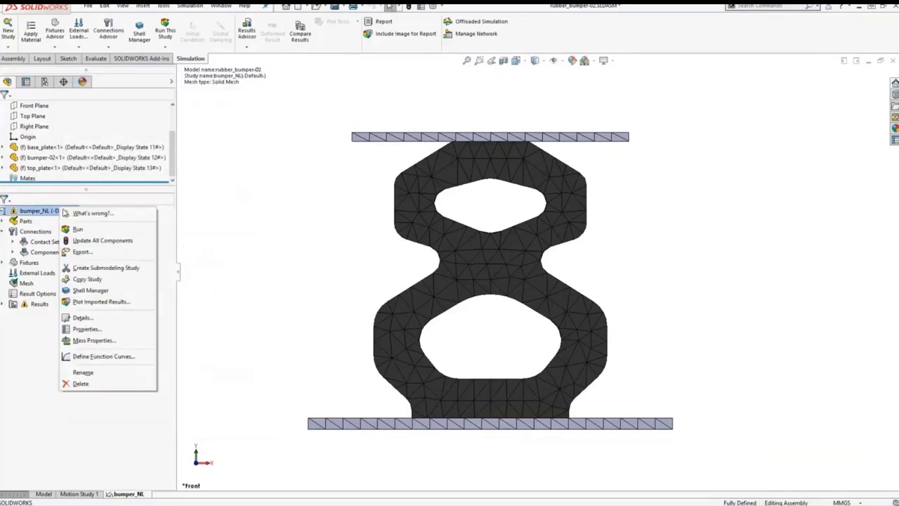
pyautogui.click(69, 226)
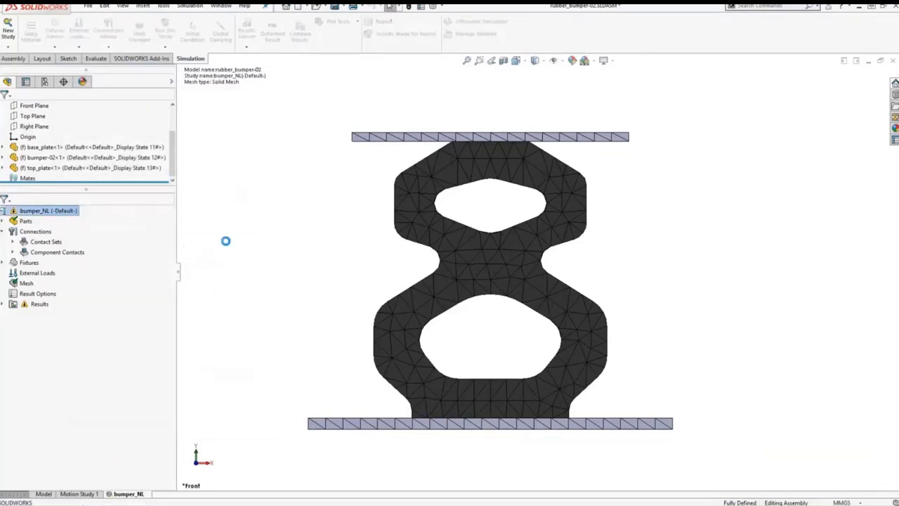
pyautogui.moveTo(424, 213); pyautogui.dragTo(201, 123)
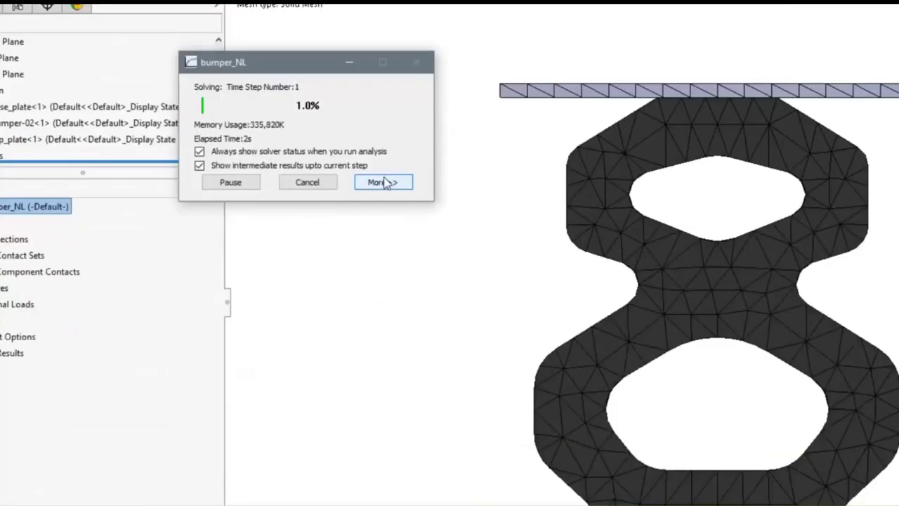
pyautogui.click(278, 196)
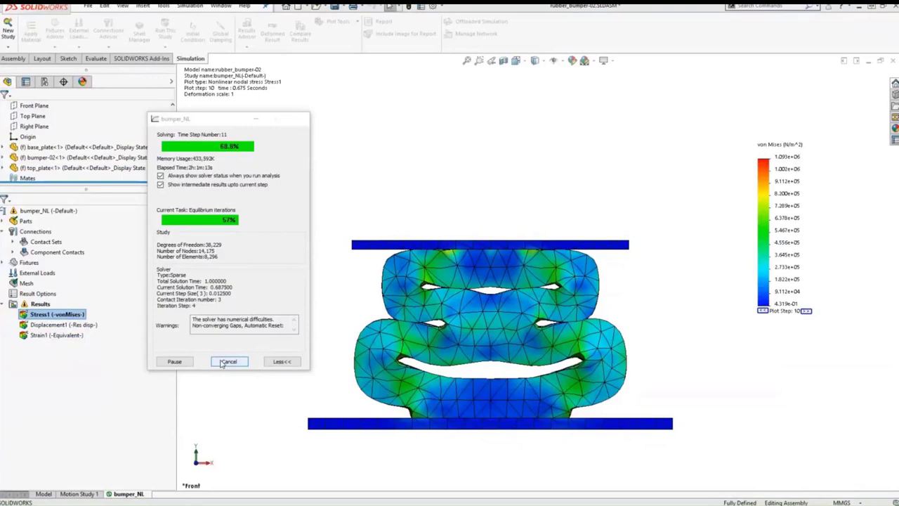
pyautogui.click(222, 362)
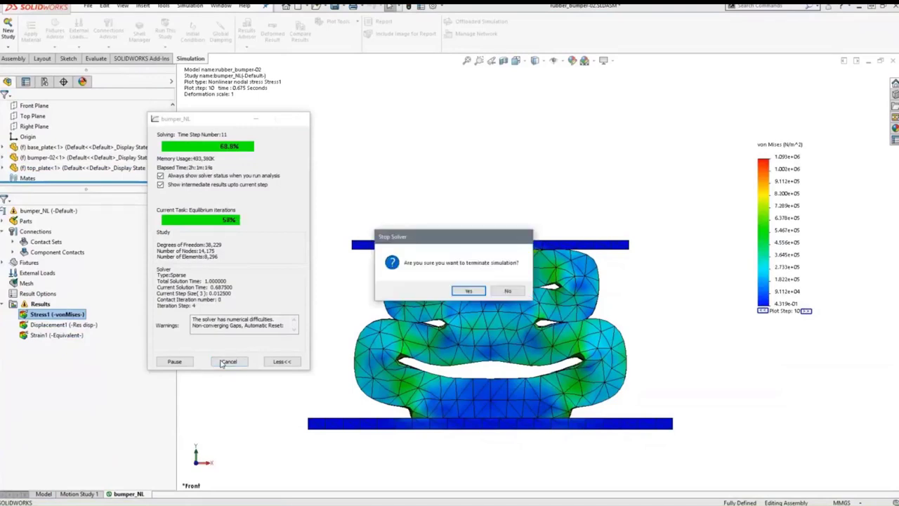
pyautogui.click(469, 292)
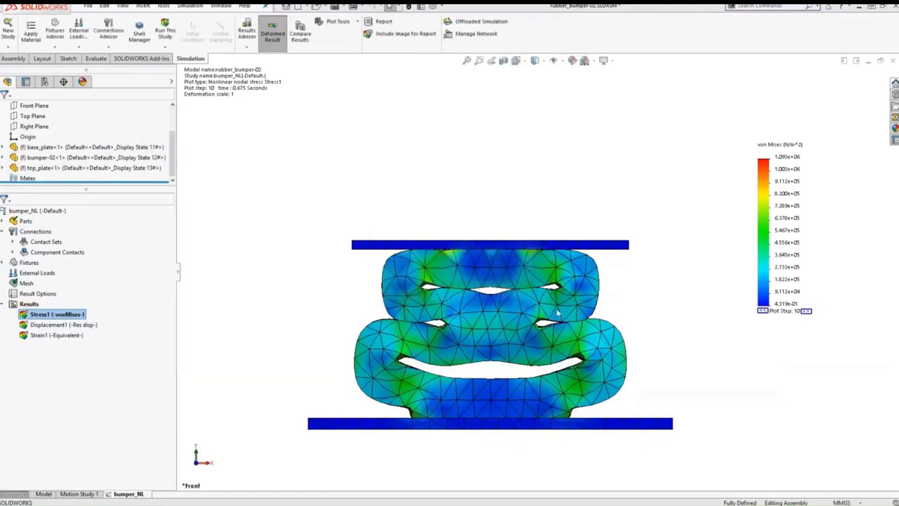
# Animate the von Mises stress plot over the solved steps, stop the playback and close the animation
pyautogui.rightClick(78, 313)
pyautogui.click(89, 160)
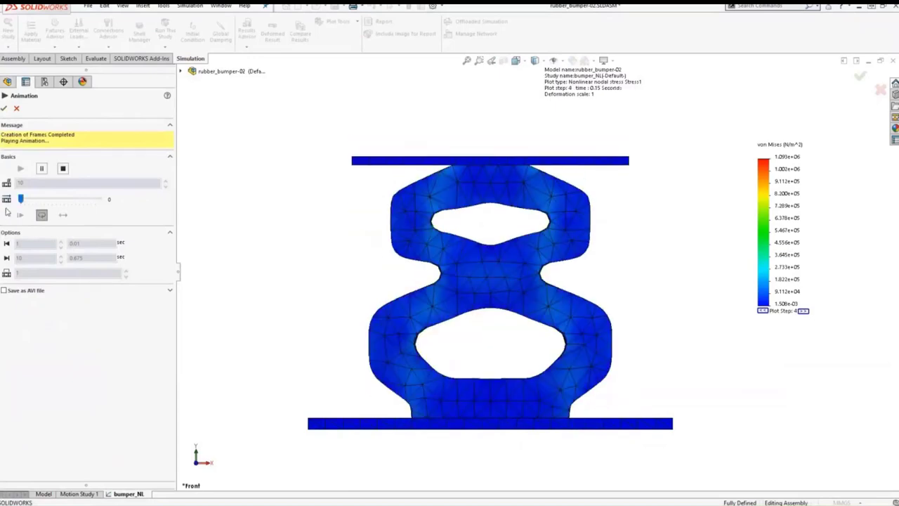
pyautogui.click(63, 169)
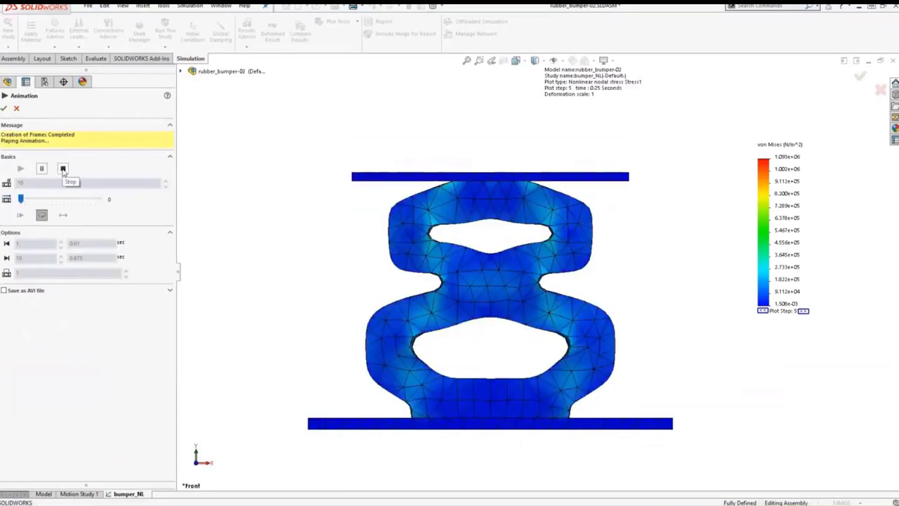
pyautogui.click(62, 170)
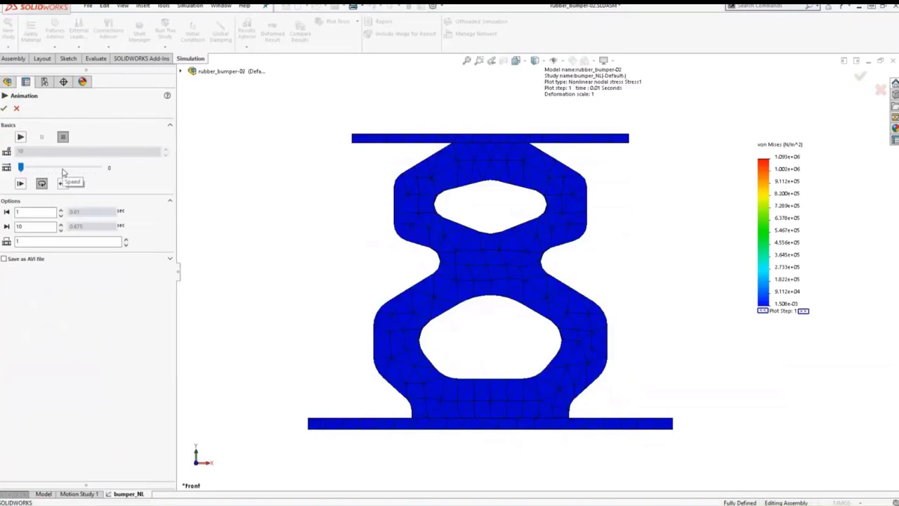
pyautogui.click(4, 108)
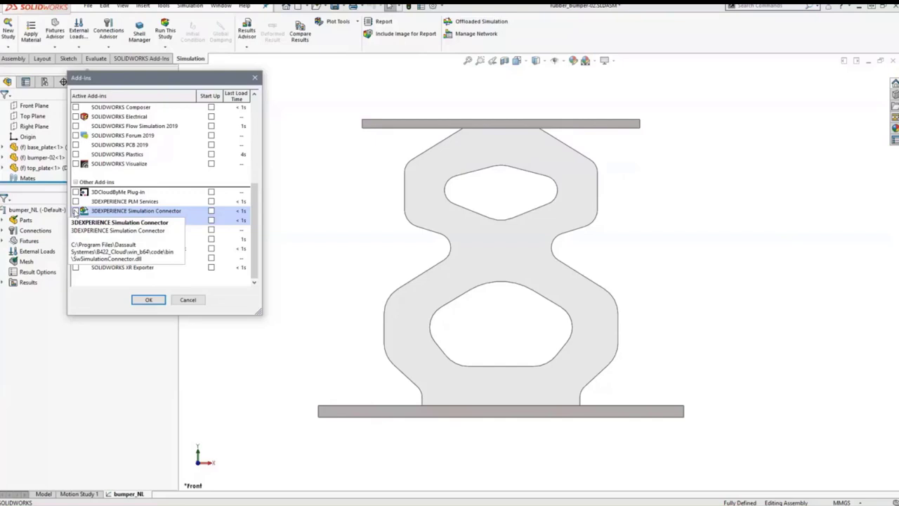
# Enable the 3DEXPERIENCE Simulation Connector add-in for the current session and at start-up
pyautogui.click(76, 210)
pyautogui.click(212, 211)
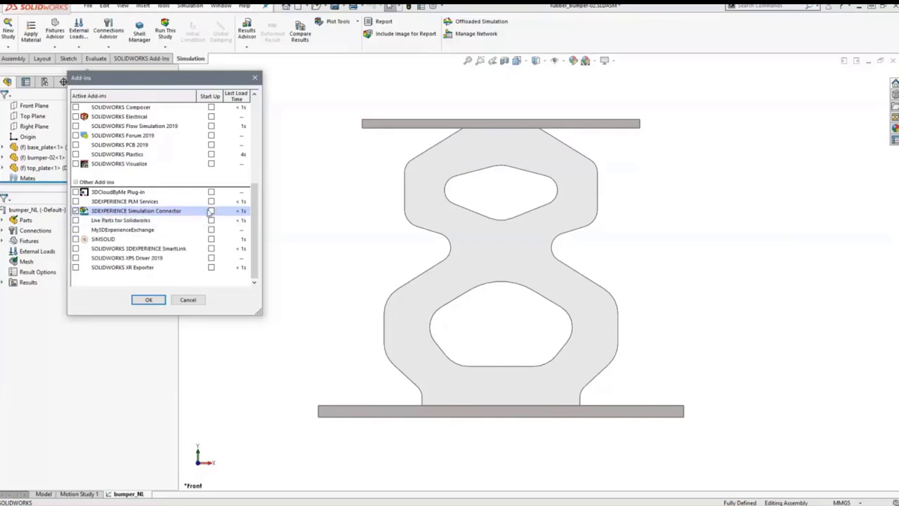
pyautogui.click(149, 299)
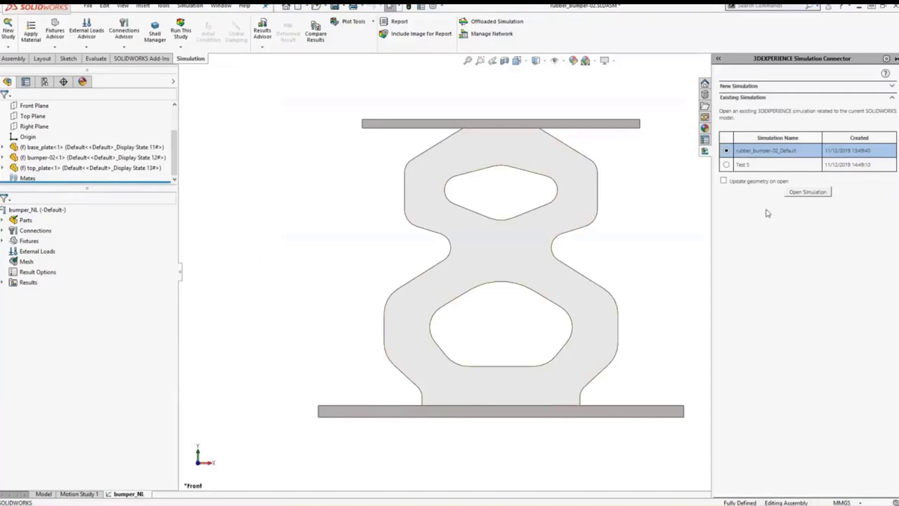
# Create a new 3DEXPERIENCE simulation named Bumper NL from the bumper_NL study, saving the model as part of it
pyautogui.click(892, 98)
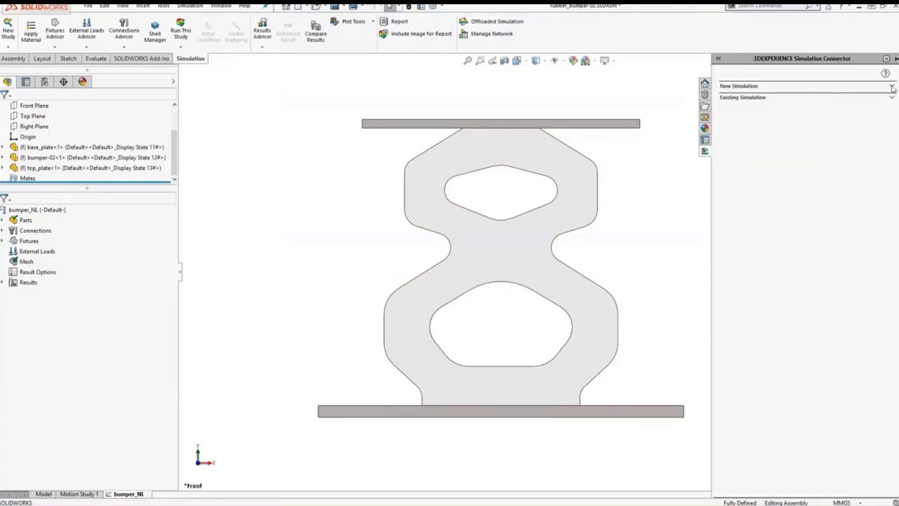
pyautogui.click(893, 87)
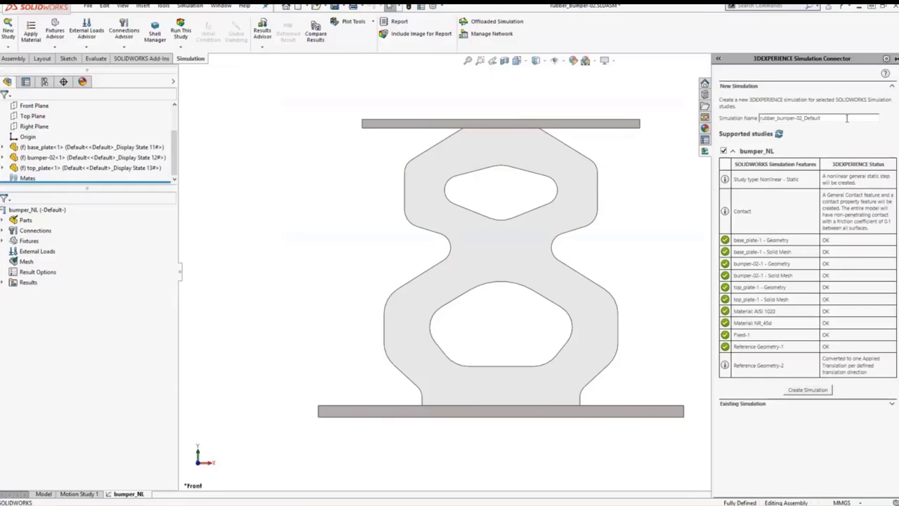
pyautogui.moveTo(846, 118); pyautogui.dragTo(752, 117)
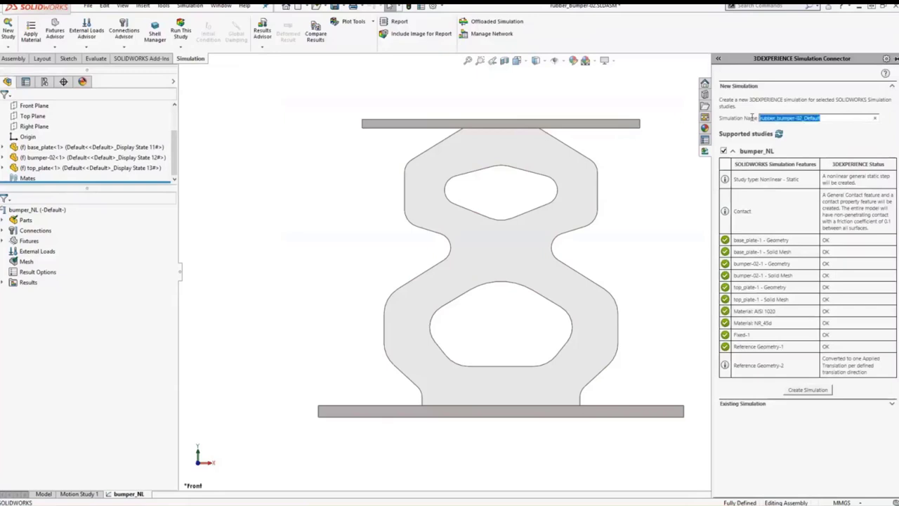
pyautogui.write('Bum')
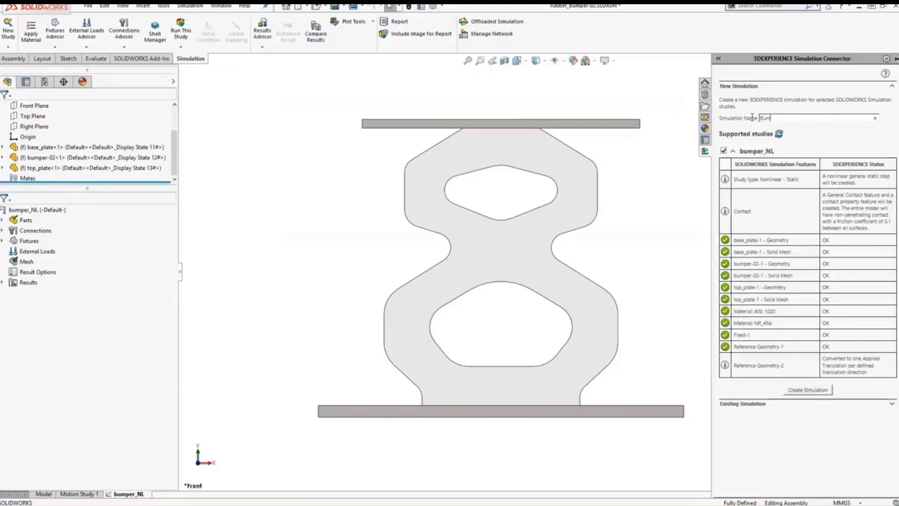
pyautogui.write('per NL')
pyautogui.click(799, 391)
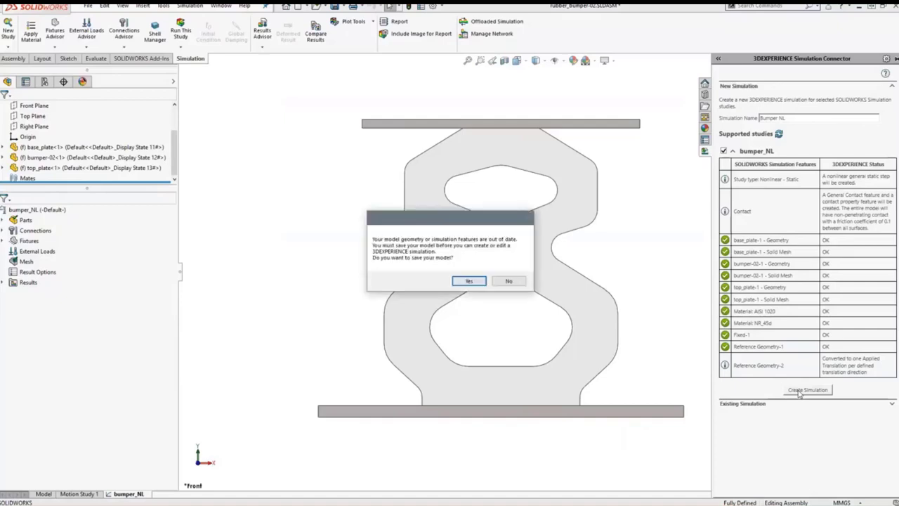
pyautogui.click(474, 283)
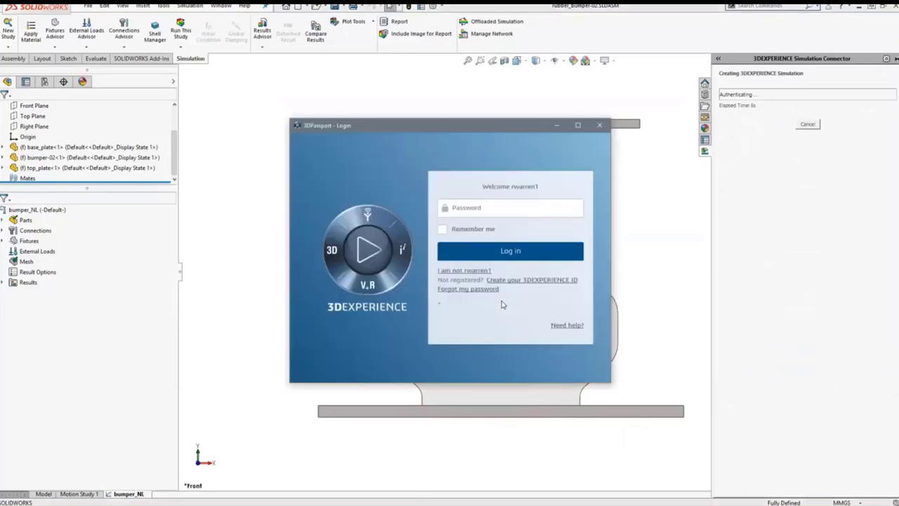
# Log in to the 3DEXPERIENCE platform by entering the account password
pyautogui.click(489, 213)
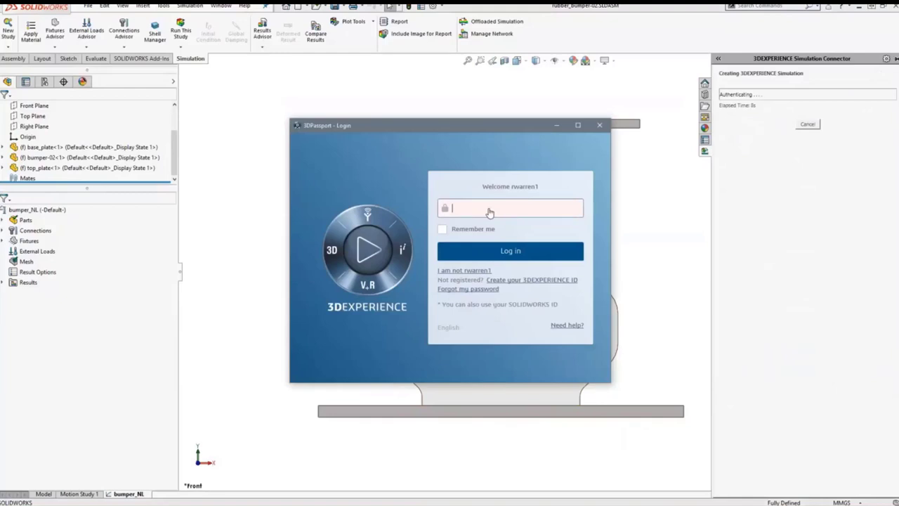
pyautogui.write('***')
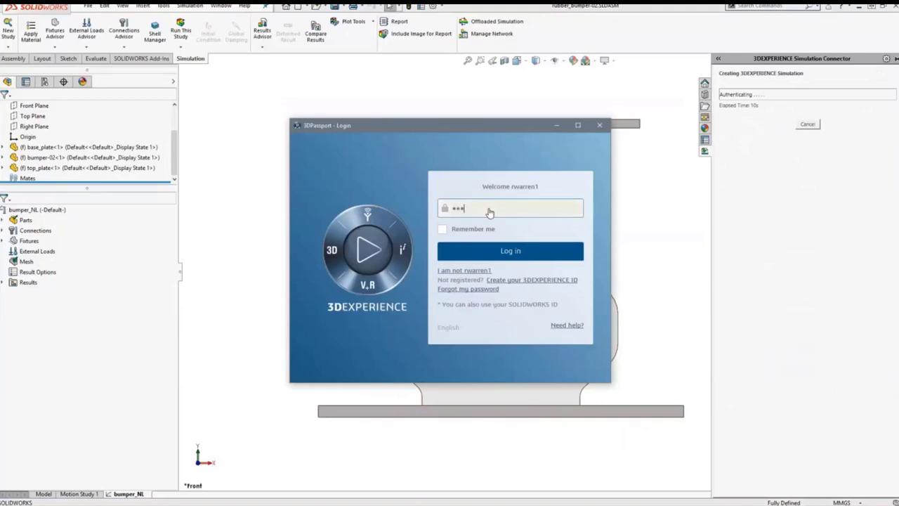
pyautogui.write('*****************')
pyautogui.click(495, 255)
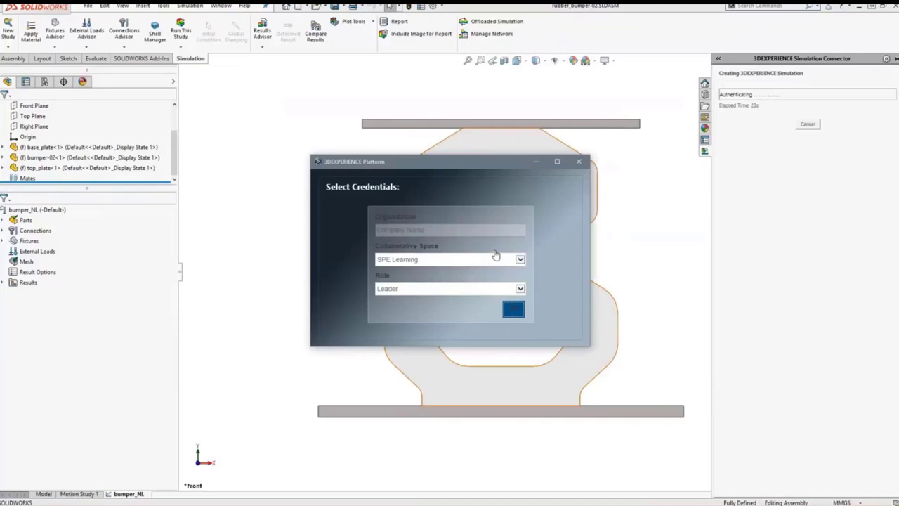
# Choose the SPE NEOSWUG collaborative space with the Leader role and confirm the credentials
pyautogui.click(521, 259)
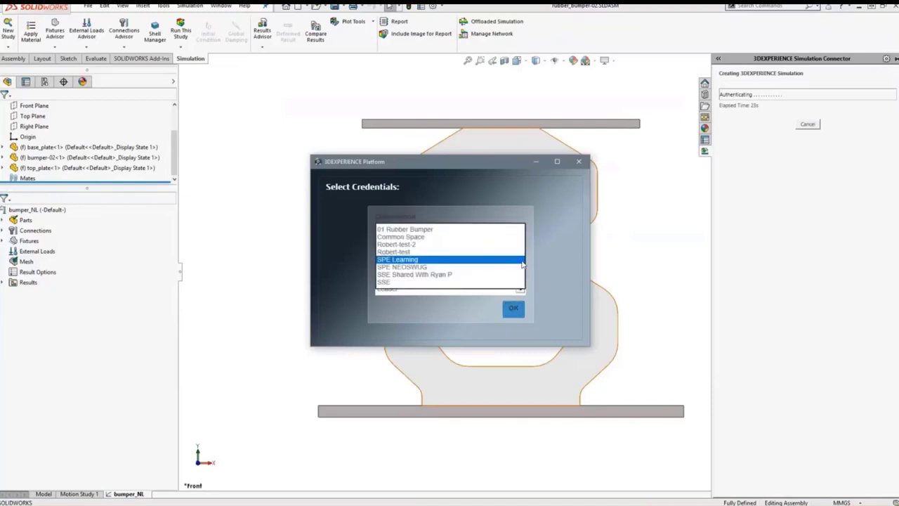
pyautogui.click(457, 267)
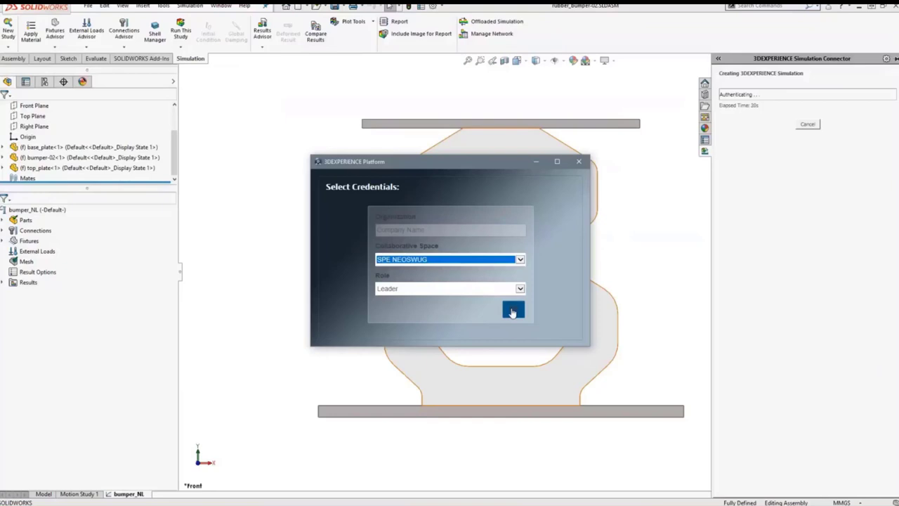
pyautogui.click(512, 311)
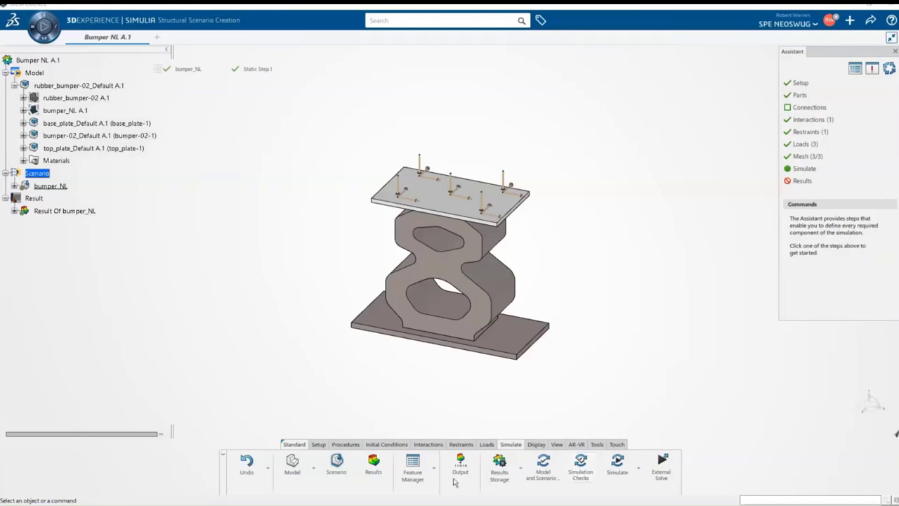
# Open General Contact.1 from the Feature Manager, toggle its geometry-based corrections option and accept the interaction
pyautogui.click(418, 472)
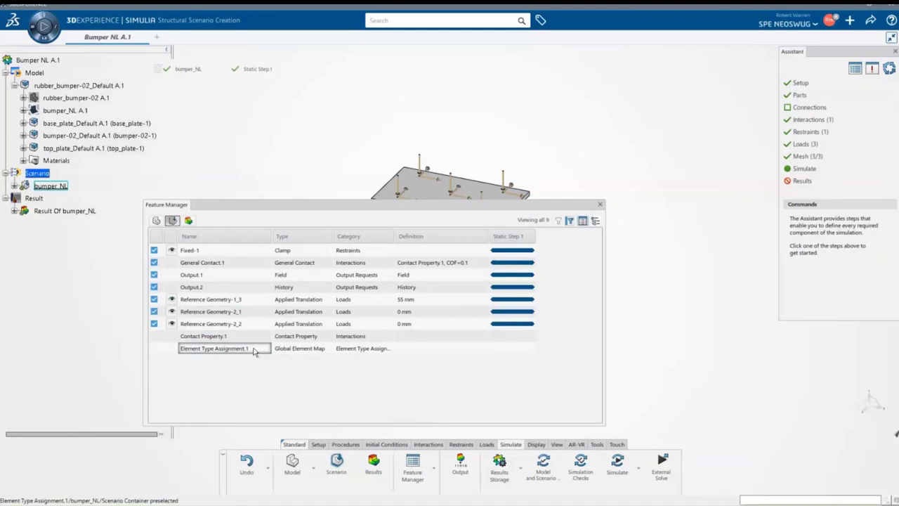
pyautogui.doubleClick(236, 262)
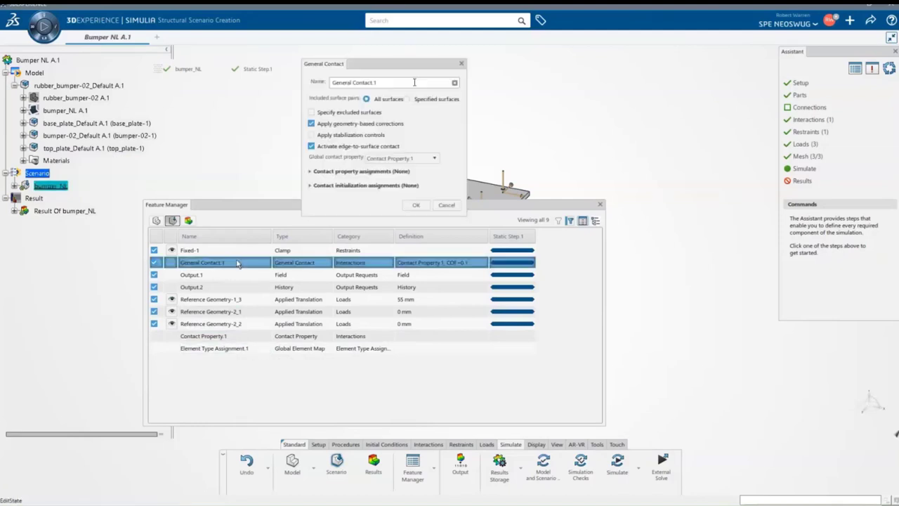
pyautogui.click(318, 125)
pyautogui.click(416, 205)
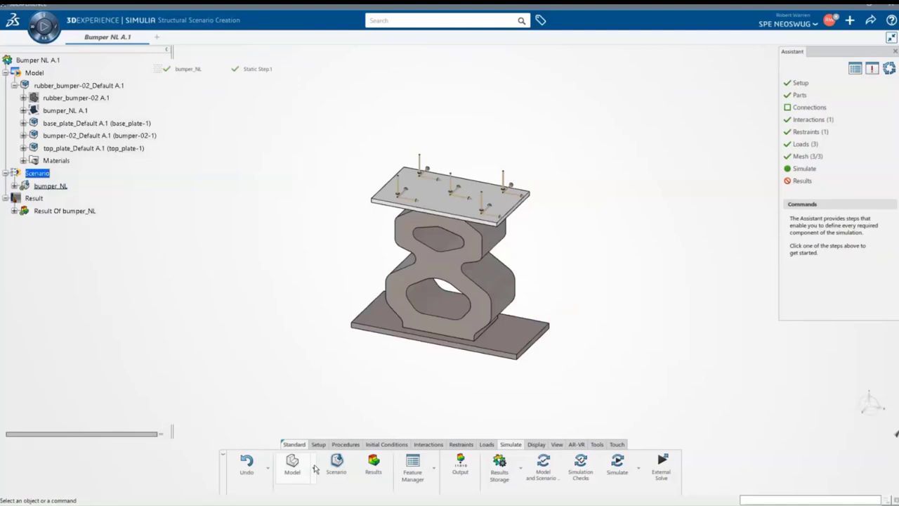
# Switch to mesh creation, open the Mesh Part Manager clear of the model and clear the mesh part selection
pyautogui.click(314, 466)
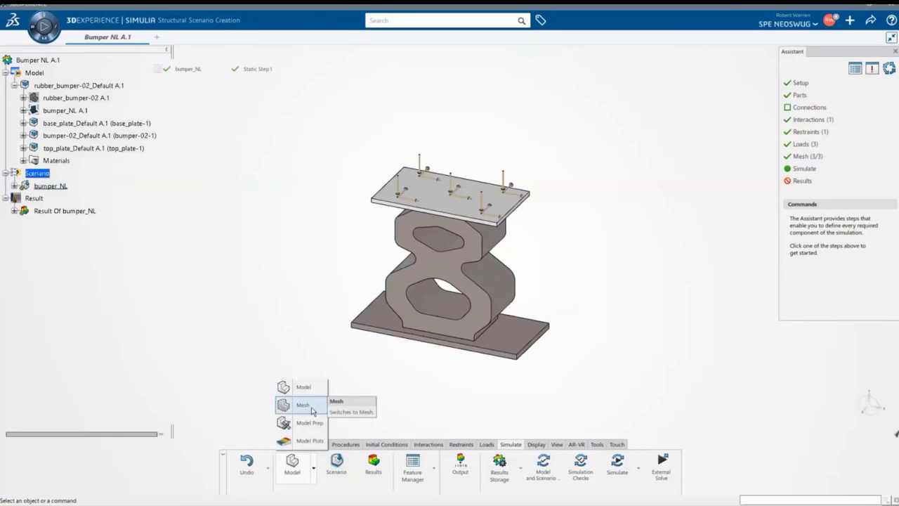
pyautogui.click(816, 156)
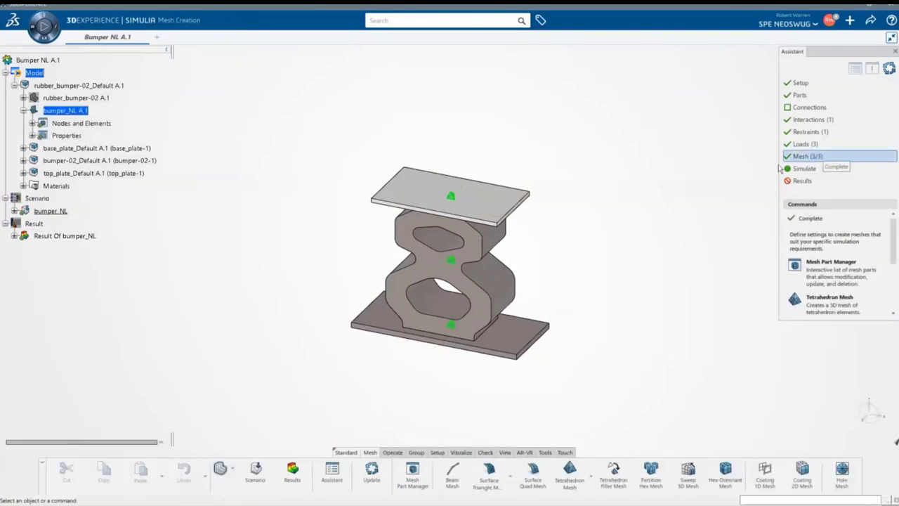
pyautogui.click(412, 472)
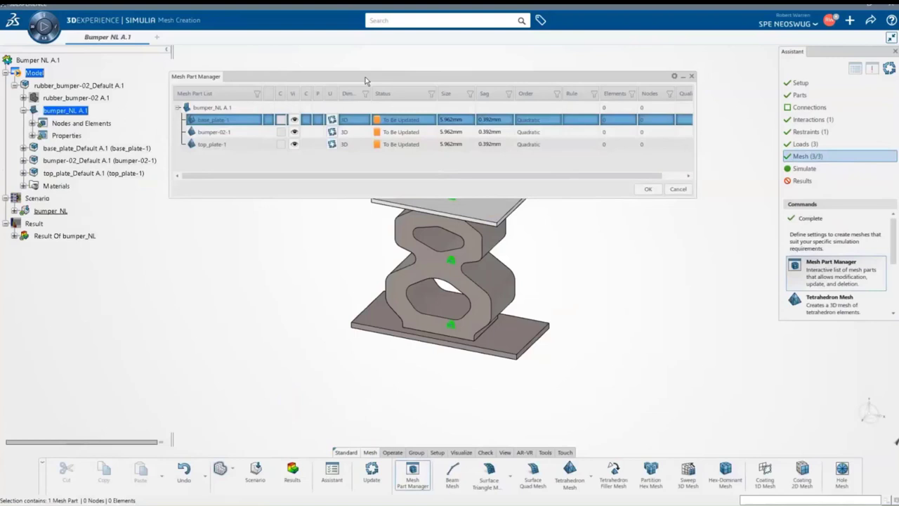
pyautogui.moveTo(365, 80); pyautogui.dragTo(366, 55)
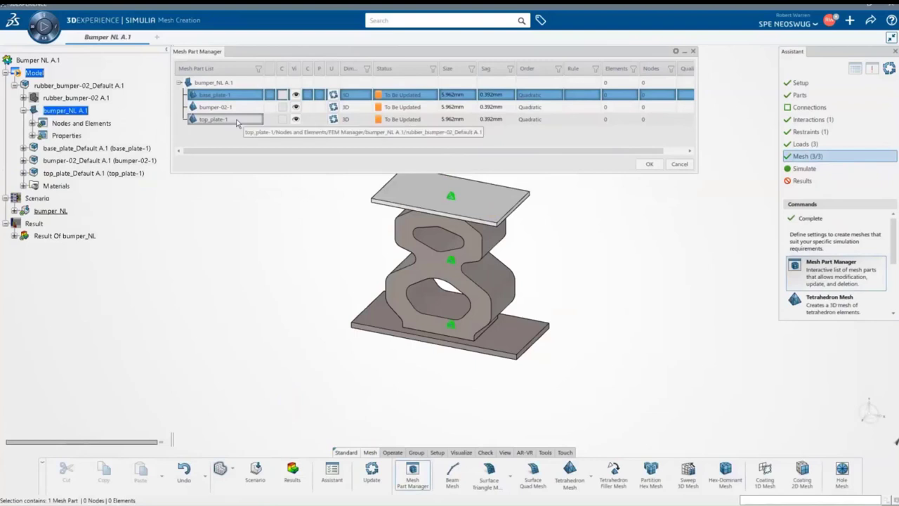
pyautogui.press('Escape')
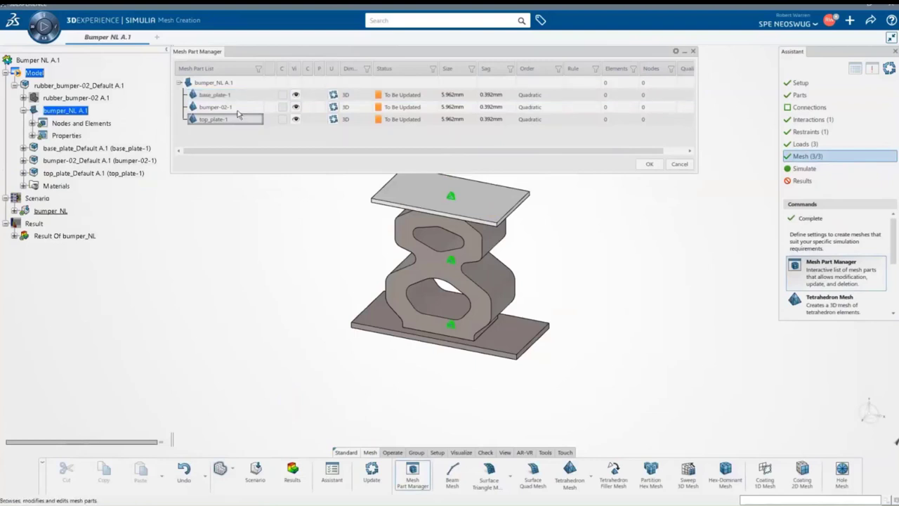
# Update the tetrahedral meshes of base_plate-1, bumper-02-1 and top_plate-1 together
pyautogui.click(236, 95)
pyautogui.keyDown('ctrl'); pyautogui.click(234, 107); pyautogui.keyUp('ctrl')
pyautogui.keyDown('ctrl'); pyautogui.click(234, 120); pyautogui.keyUp('ctrl')
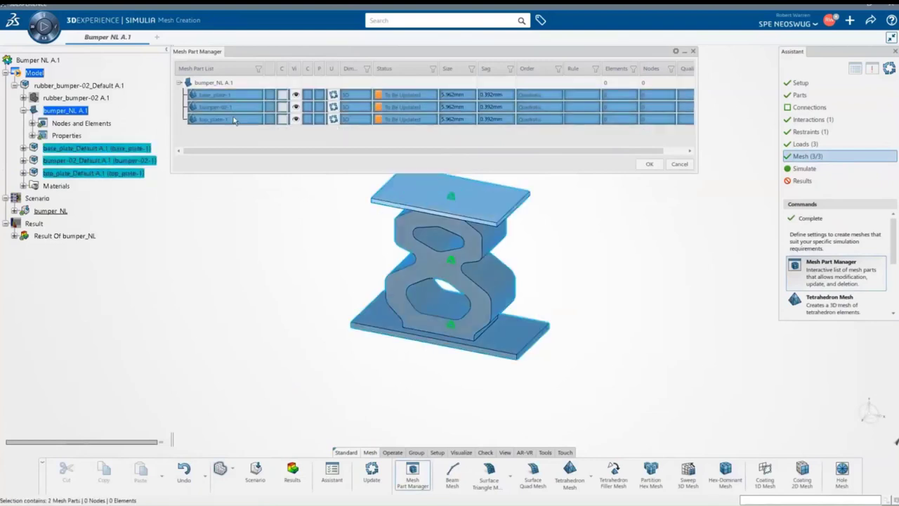
pyautogui.rightClick(235, 120)
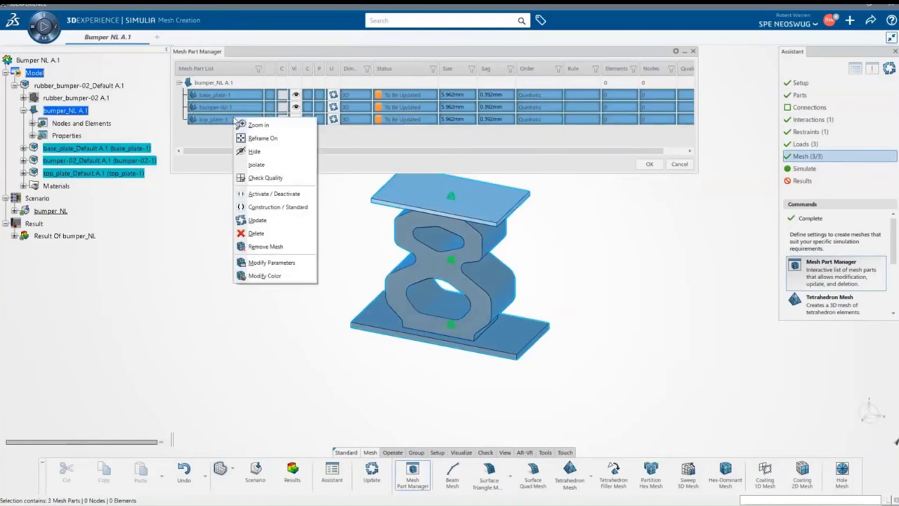
pyautogui.click(254, 220)
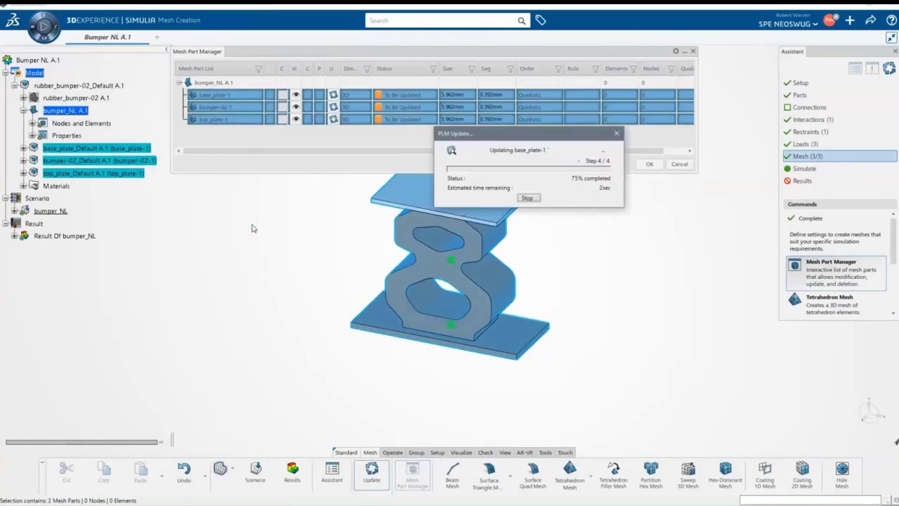
pyautogui.click(253, 228)
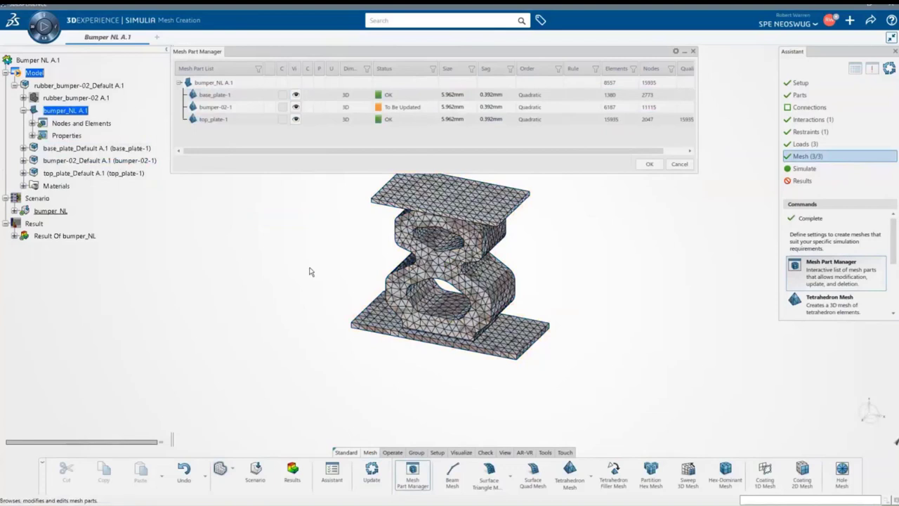
pyautogui.moveTo(311, 271); pyautogui.dragTo(345, 255, button='middle')
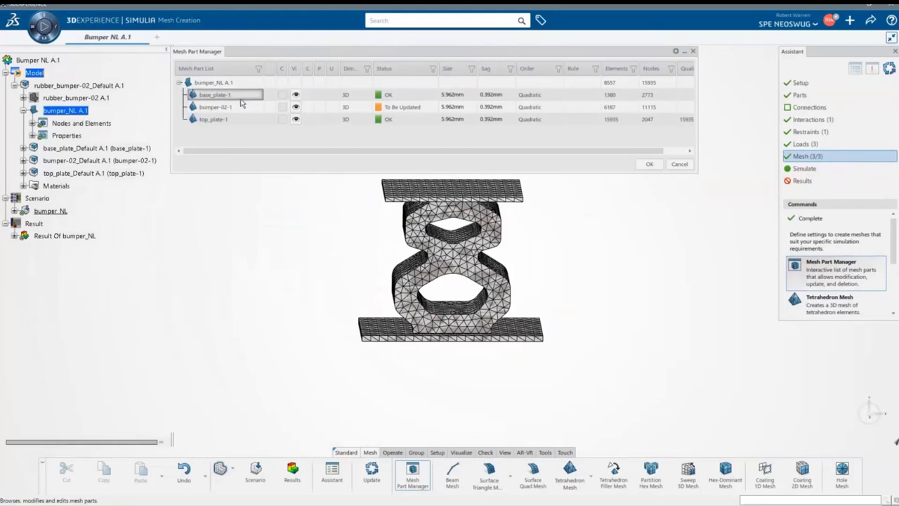
# Delete the base_plate-1, bumper-02-1 and top_plate-1 mesh parts and accept the change in the Mesh Part Manager
pyautogui.moveTo(240, 101); pyautogui.dragTo(243, 120)
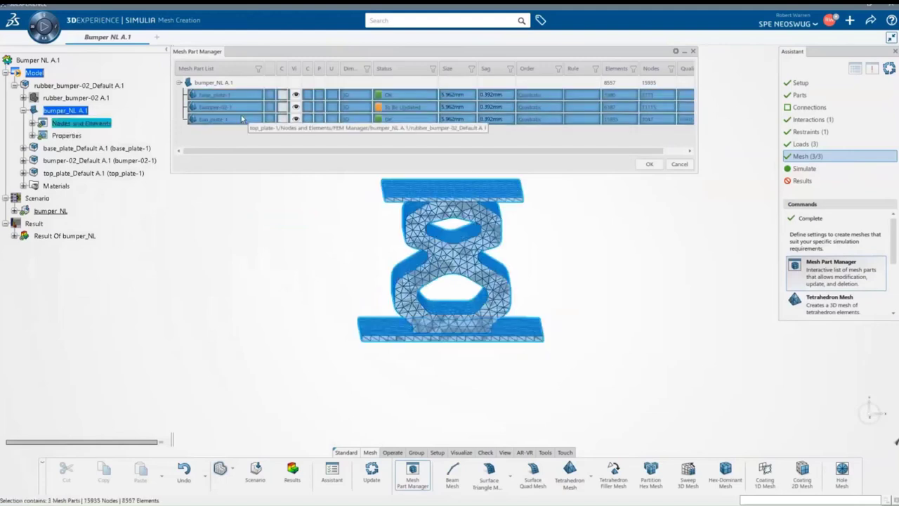
pyautogui.rightClick(243, 120)
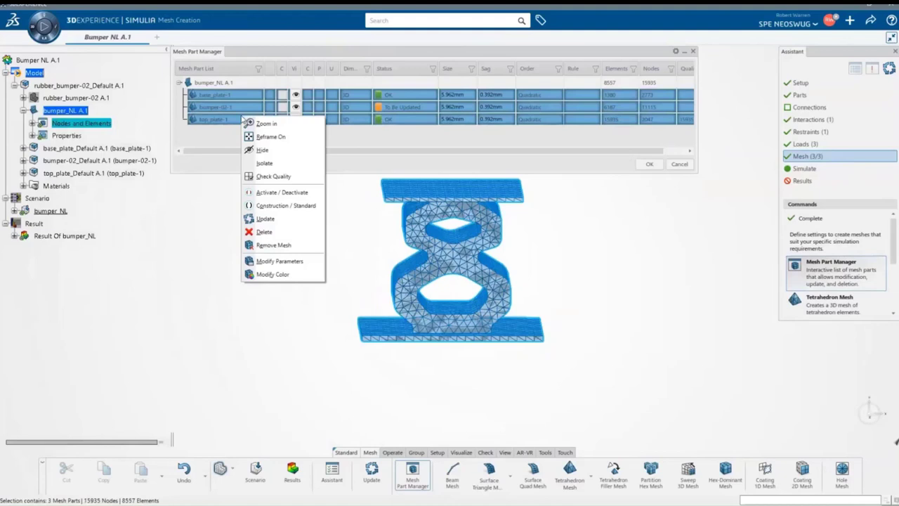
pyautogui.click(264, 232)
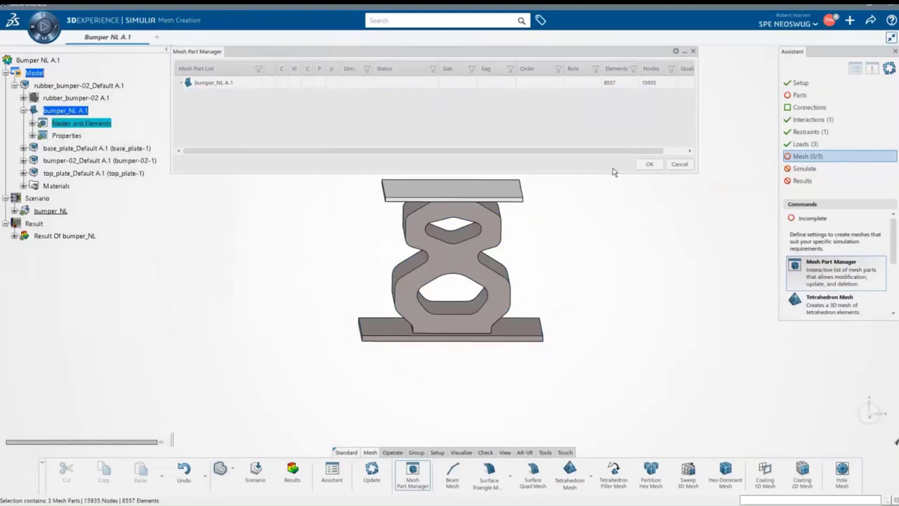
pyautogui.click(647, 164)
# Start a Sweep 3D Mesh on the rubber bumper body with a mesh size of 3 mm
pyautogui.moveTo(611, 327); pyautogui.dragTo(580, 334, button='middle')
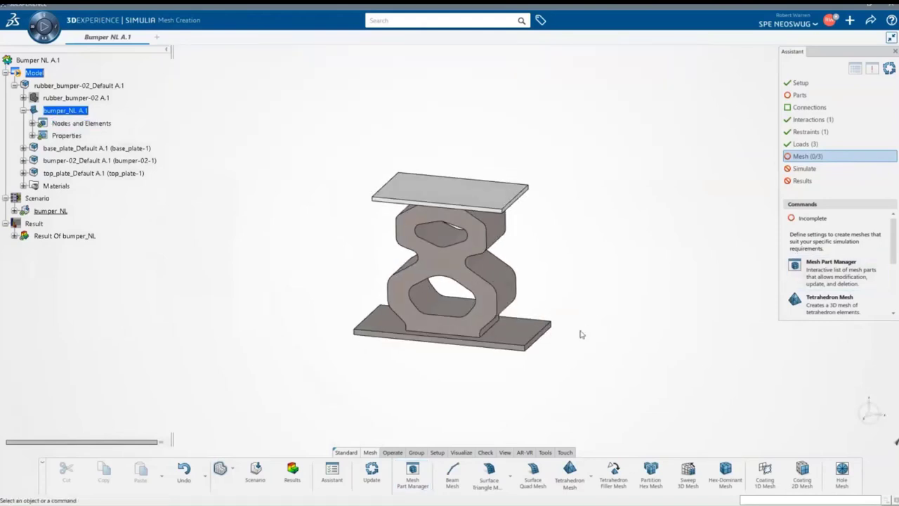
pyautogui.click(691, 475)
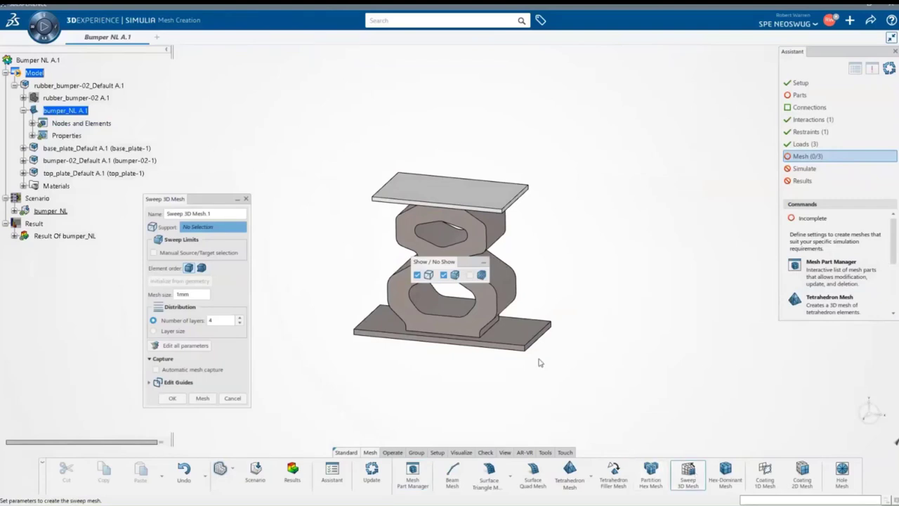
pyautogui.click(496, 301)
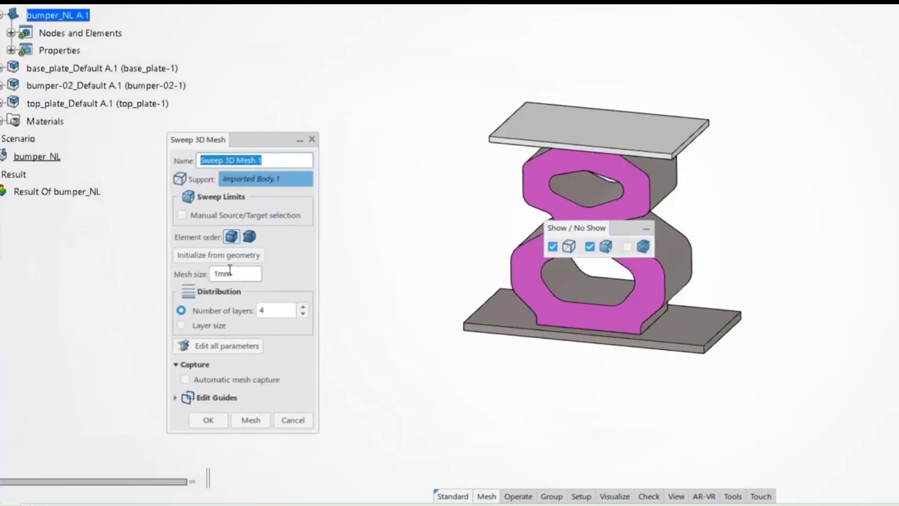
pyautogui.doubleClick(242, 274)
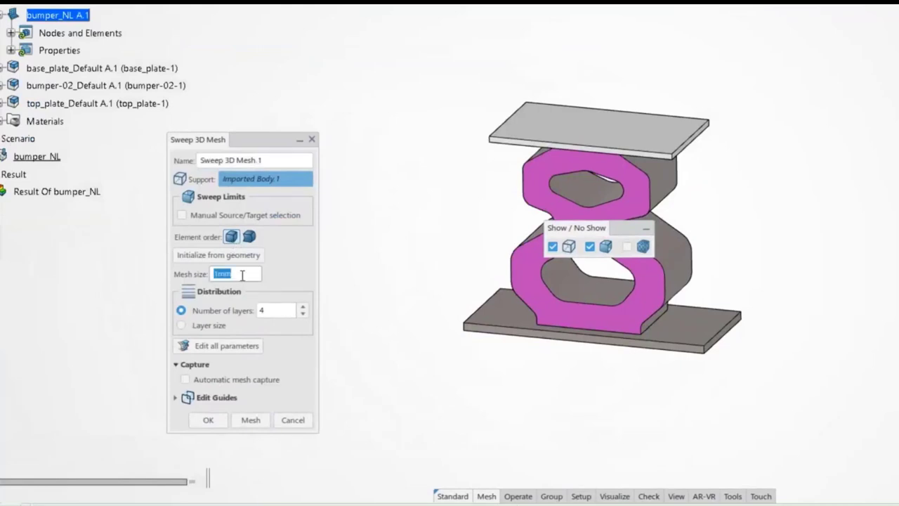
pyautogui.write('3')
pyautogui.press('Return')
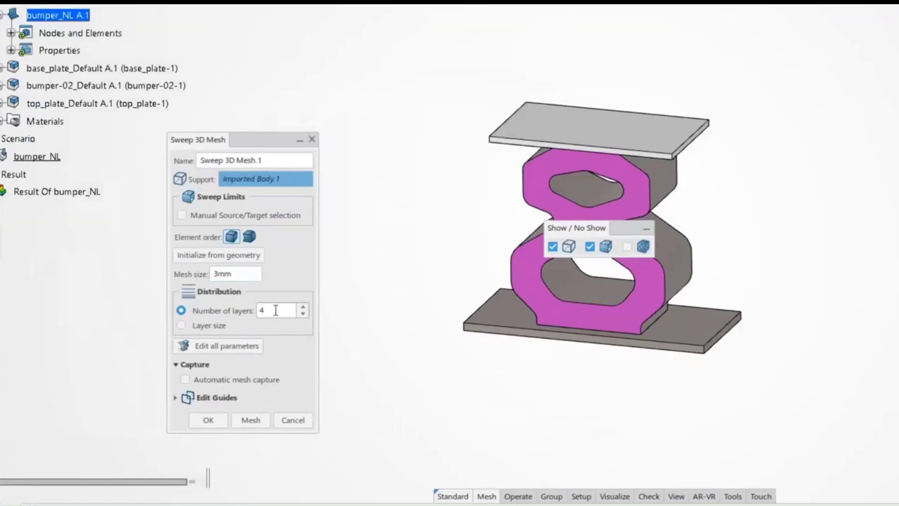
# Choose the second element shape in the sweep mesh's full parameters, keep 4 uniform layers and accept the bumper mesh
pyautogui.doubleClick(260, 310)
pyautogui.click(250, 345)
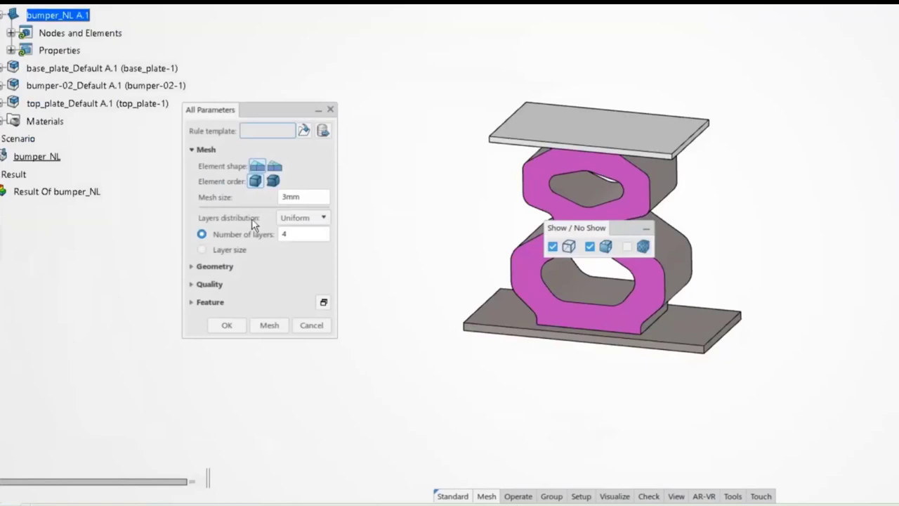
pyautogui.click(274, 167)
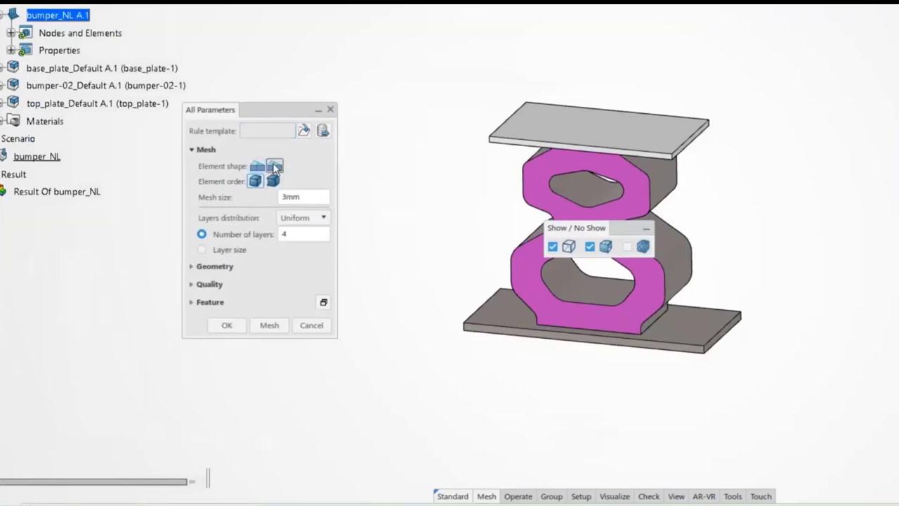
pyautogui.click(226, 325)
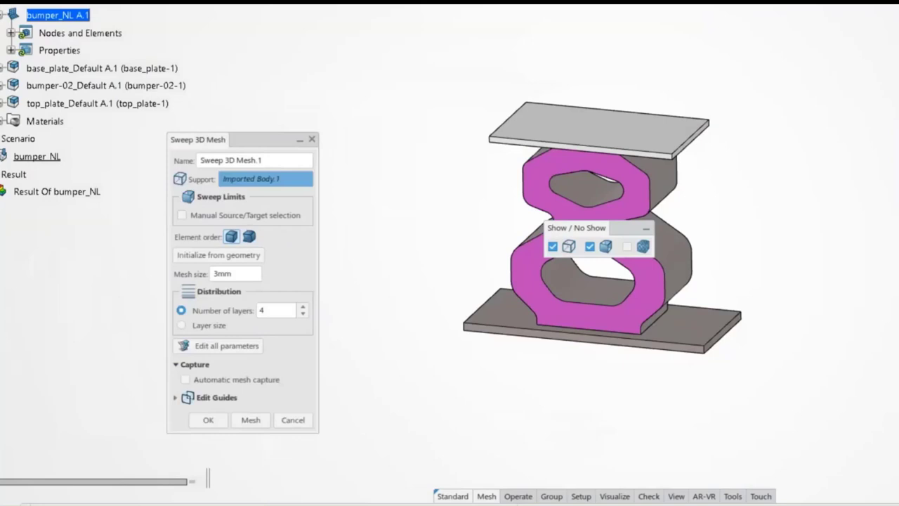
pyautogui.click(209, 419)
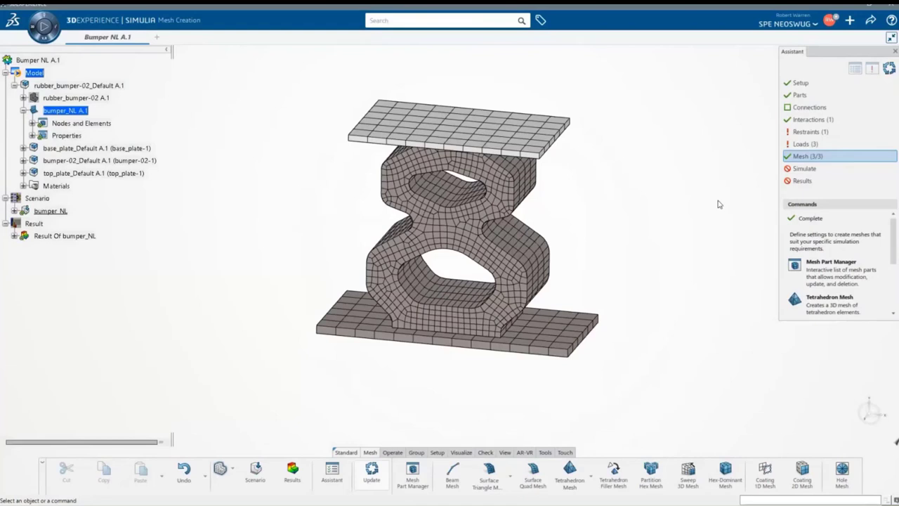
# Go to the connections stage of the setup and hide the finite element model with Visualization Management so only the geometry shows
pyautogui.click(809, 107)
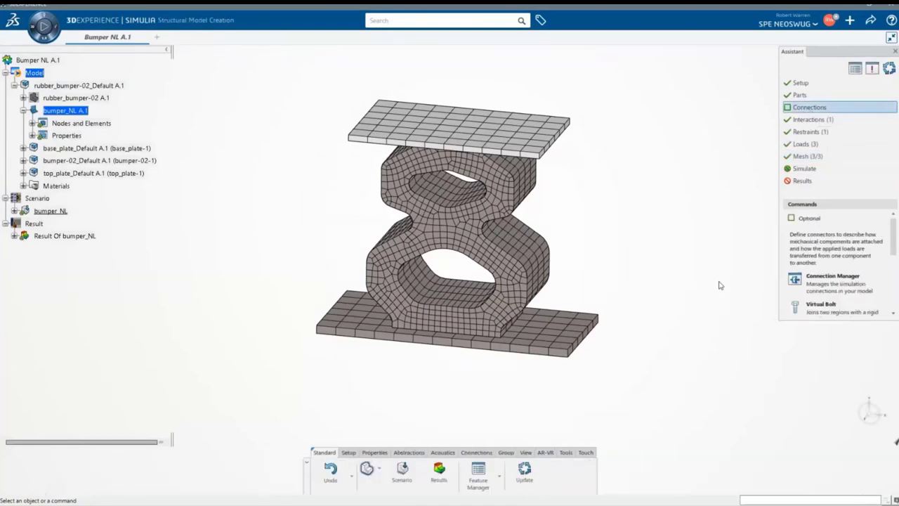
pyautogui.click(486, 453)
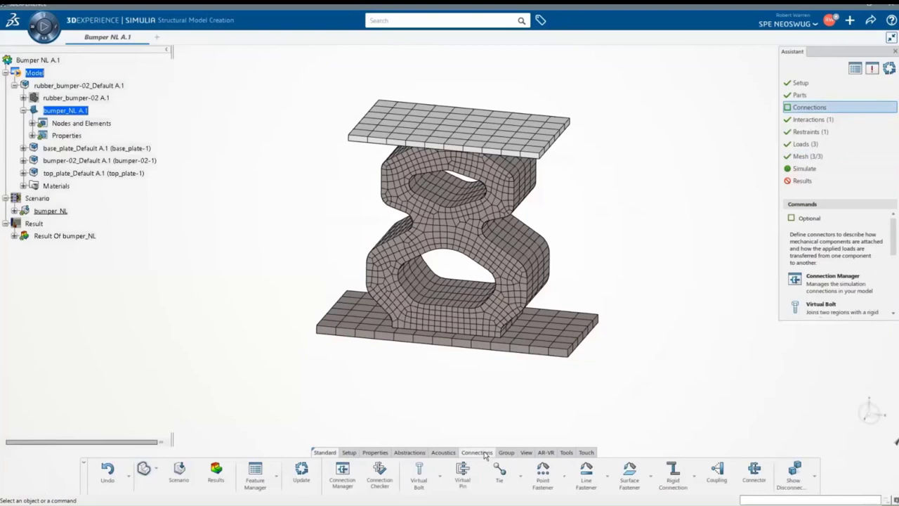
pyautogui.rightClick(242, 240)
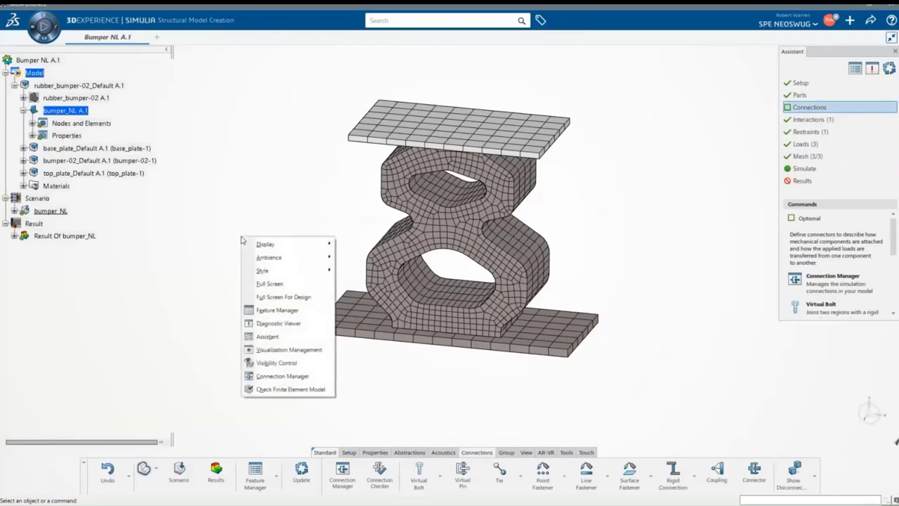
pyautogui.click(301, 349)
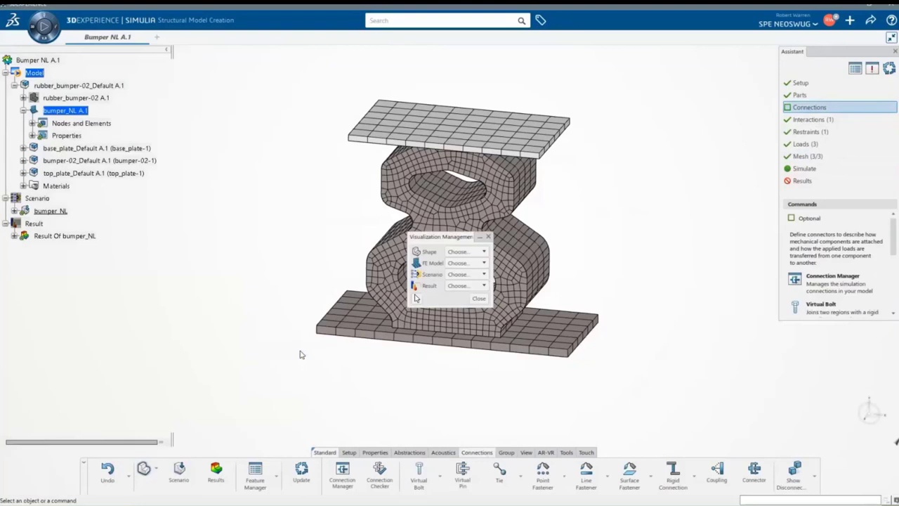
pyautogui.click(483, 263)
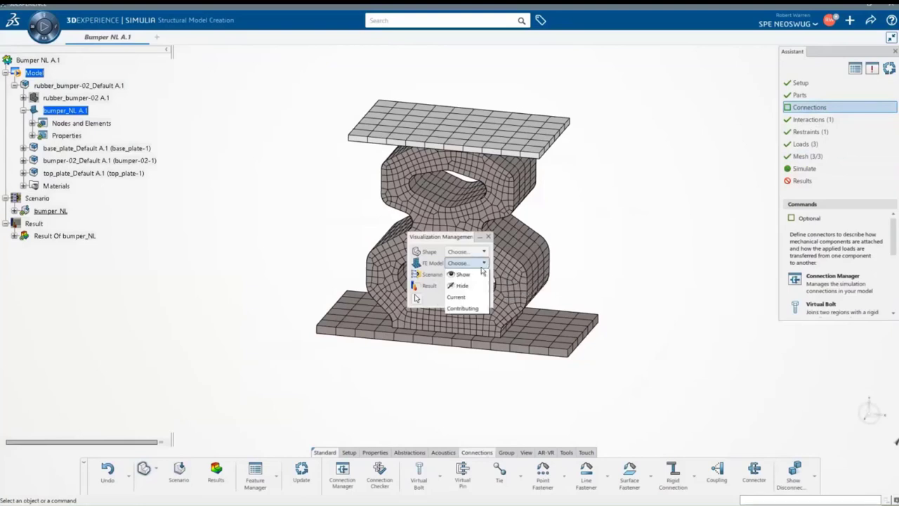
pyautogui.click(469, 286)
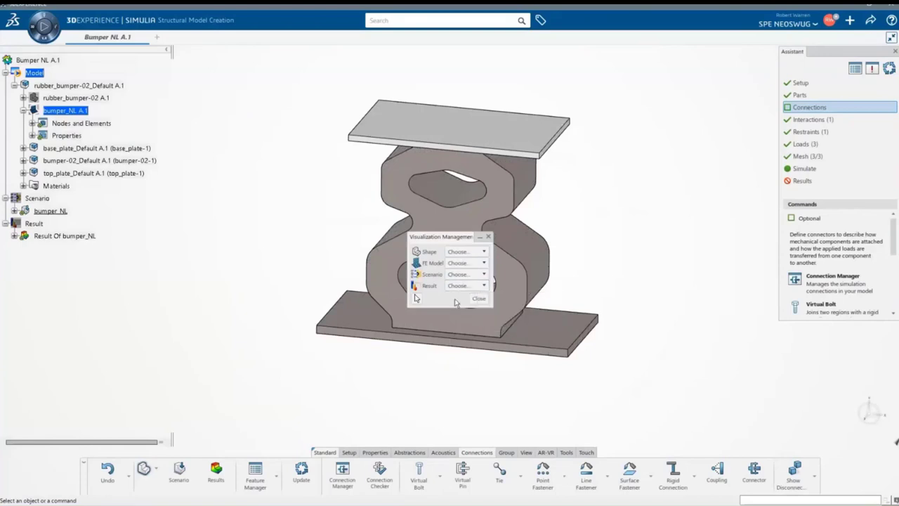
pyautogui.click(479, 299)
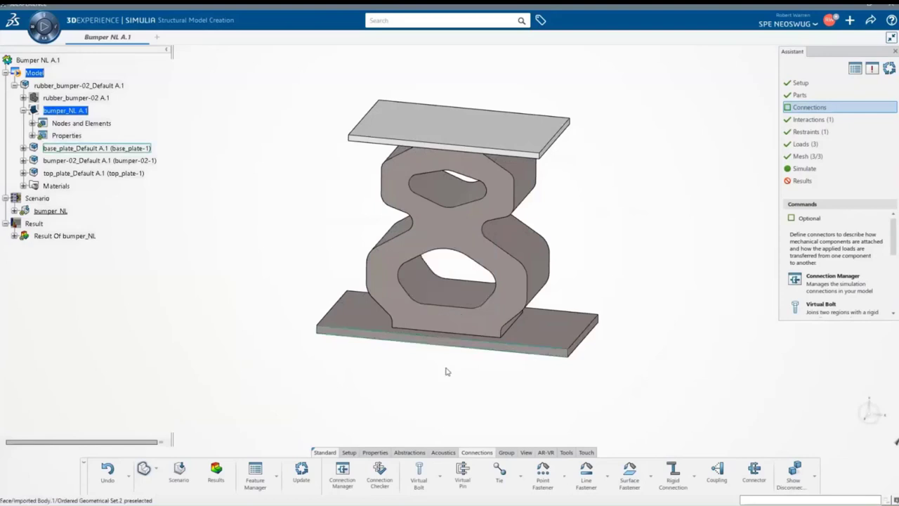
# Create a Tie connection between the upper face of the base plate and the bottom face of the rubber bumper
pyautogui.moveTo(447, 382); pyautogui.dragTo(443, 390, button='middle')
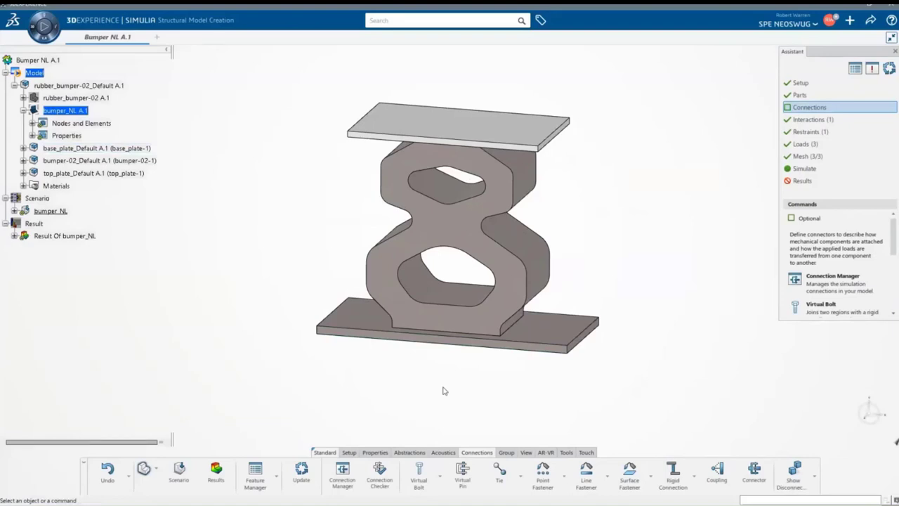
pyautogui.click(500, 478)
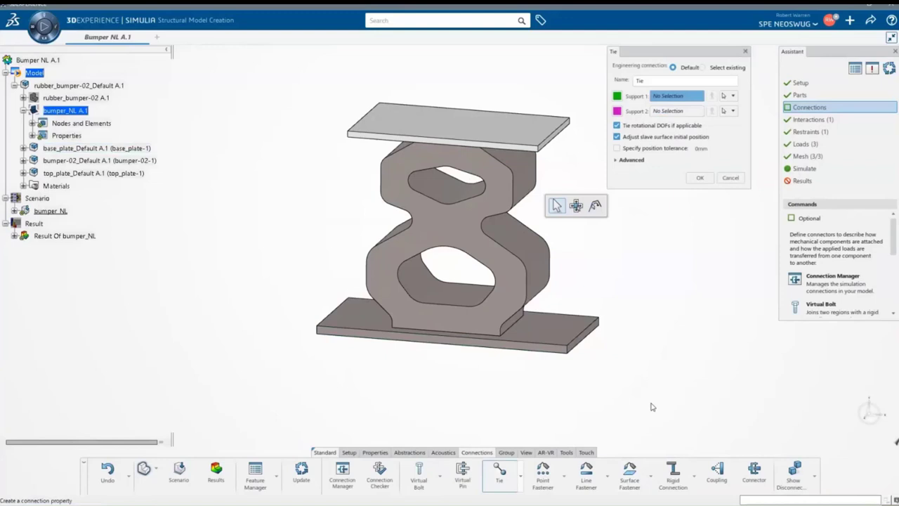
pyautogui.click(562, 330)
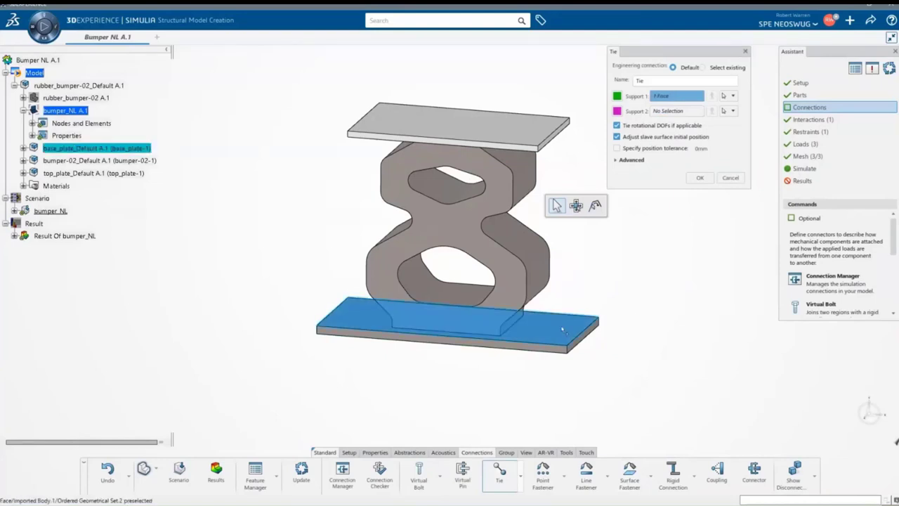
pyautogui.moveTo(561, 330); pyautogui.dragTo(624, 247, button='middle')
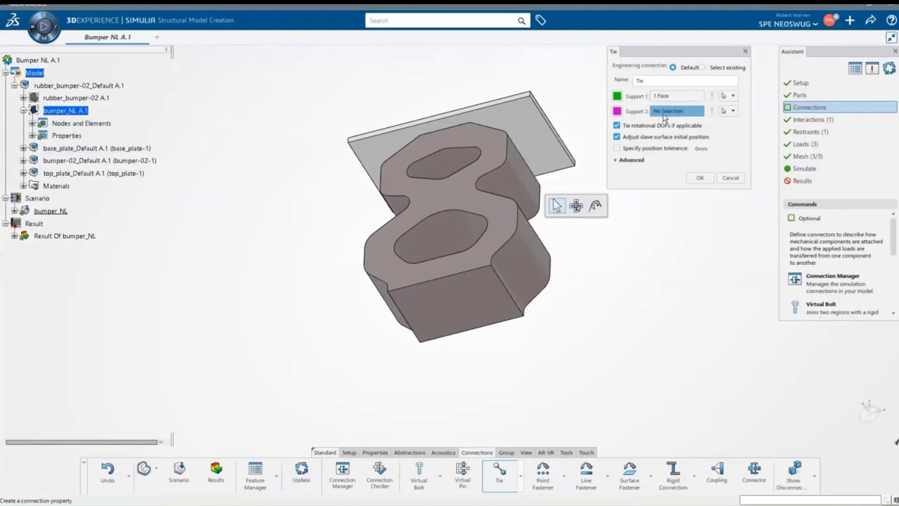
pyautogui.click(470, 319)
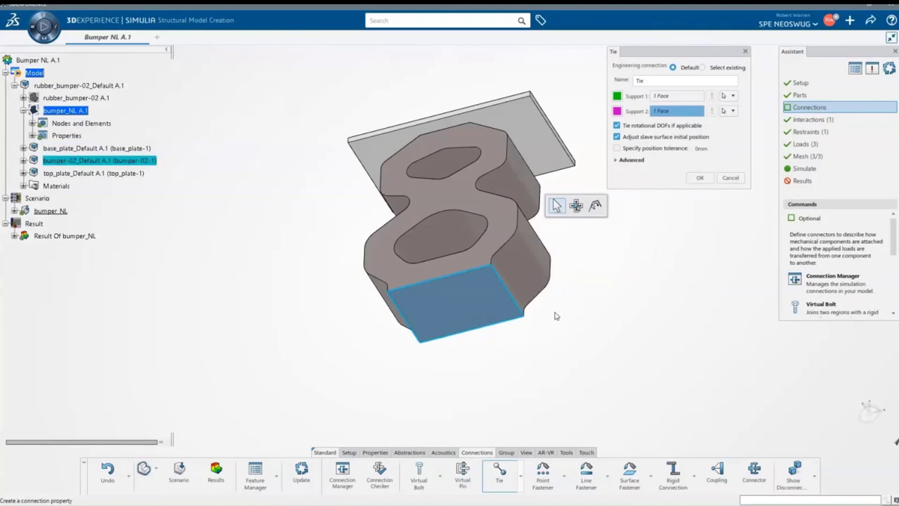
pyautogui.moveTo(555, 316); pyautogui.dragTo(613, 318, button='middle')
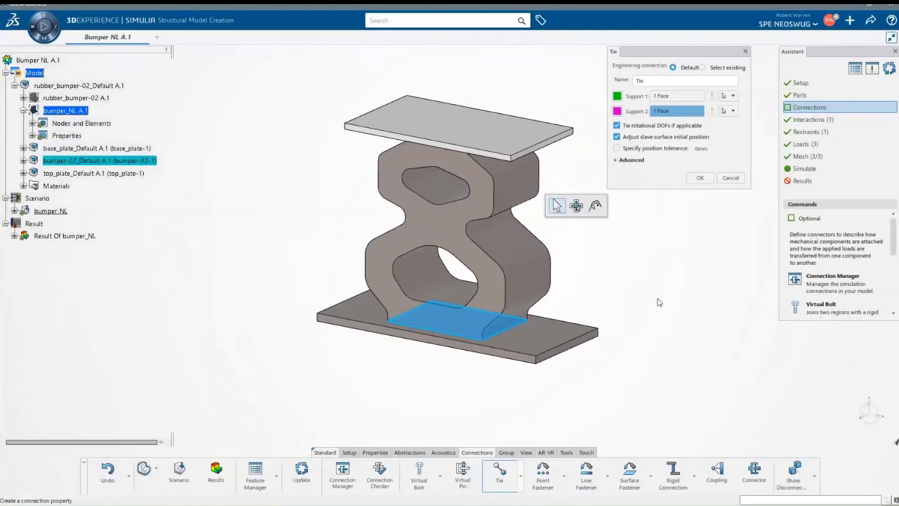
pyautogui.click(699, 179)
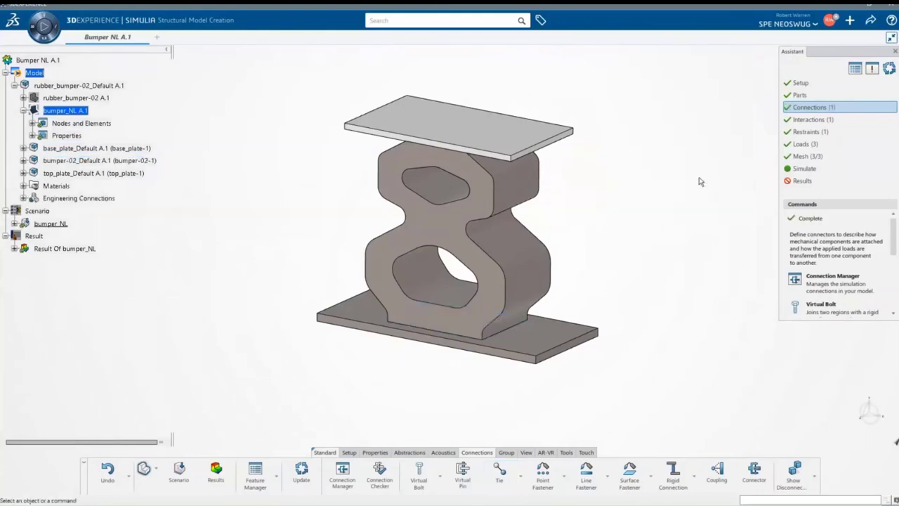
# Create a second Tie connection between the underside of the top plate and the flat top face of the rubber bumper
pyautogui.moveTo(650, 323); pyautogui.dragTo(658, 285, button='middle')
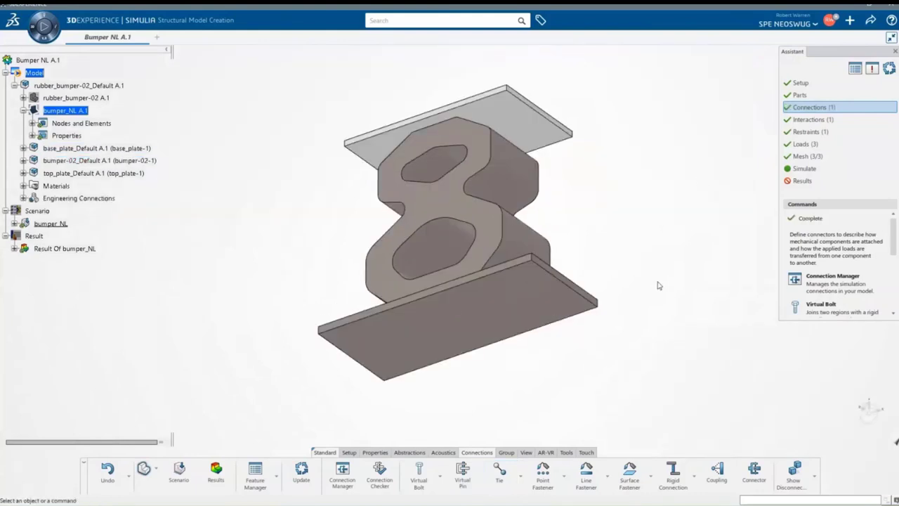
pyautogui.click(500, 472)
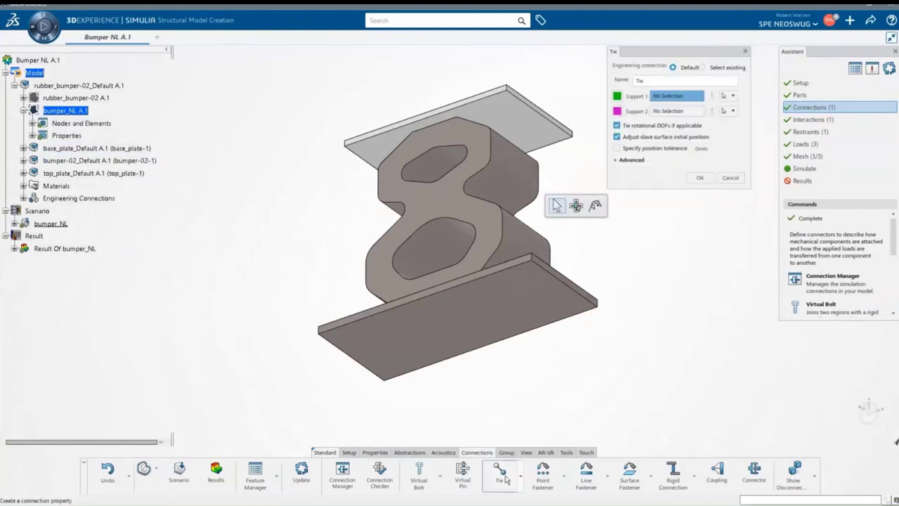
pyautogui.click(553, 138)
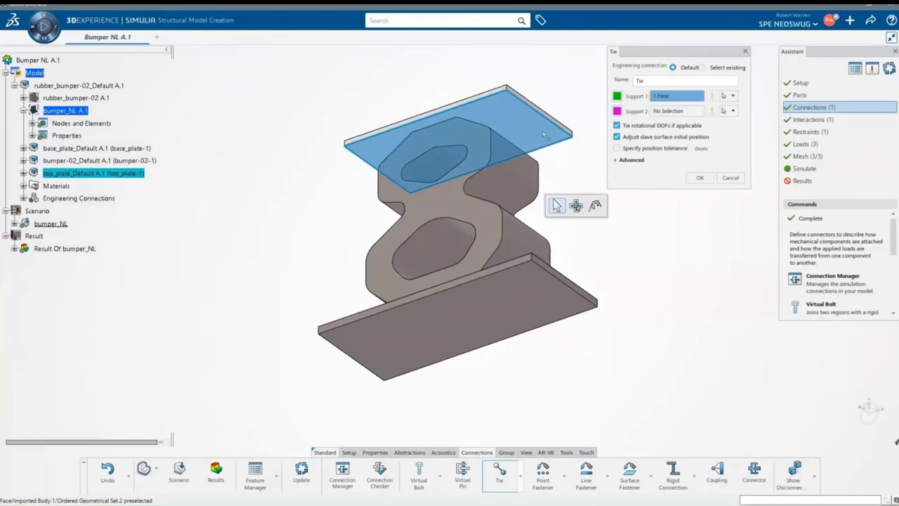
pyautogui.moveTo(545, 134); pyautogui.dragTo(555, 204, button='middle')
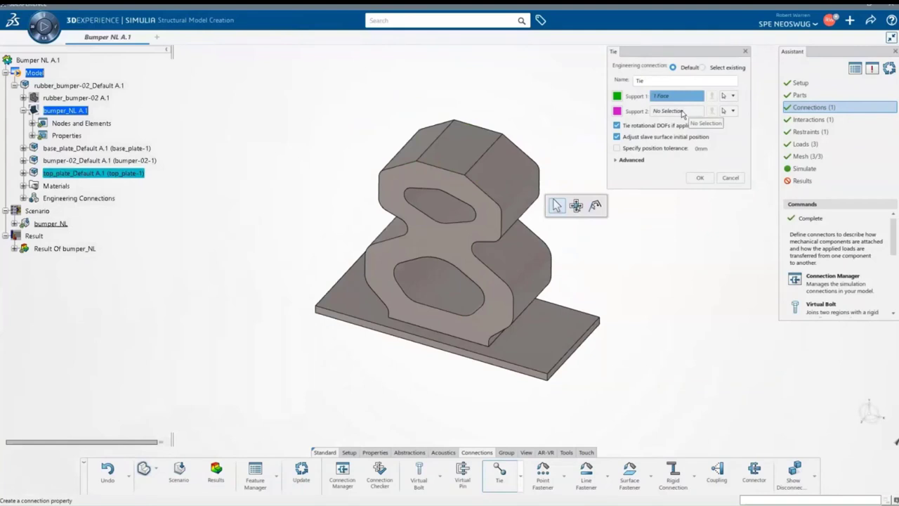
pyautogui.click(470, 164)
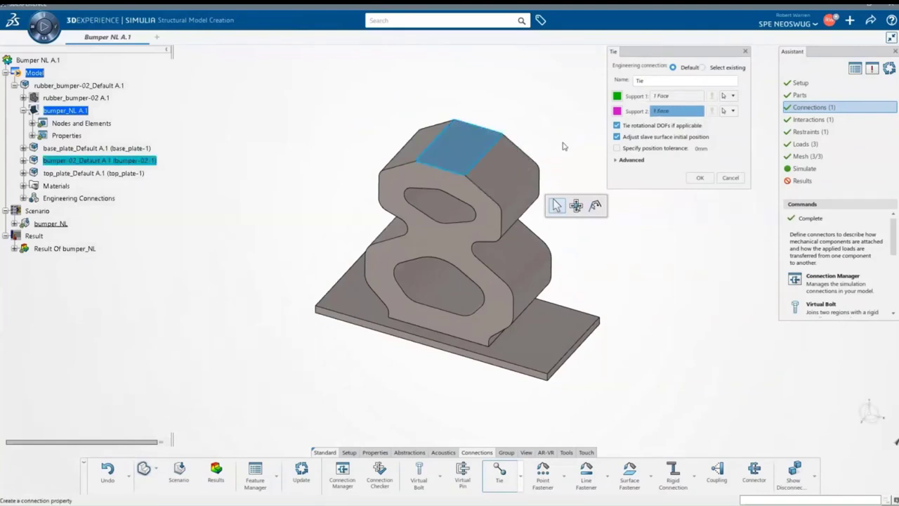
pyautogui.click(701, 178)
# Turn off the slave surface initial position adjustment in both ties, Free.1.Tie.1 and Free.2.Tie.1, from the Feature Manager
pyautogui.moveTo(669, 256); pyautogui.dragTo(664, 231, button='middle')
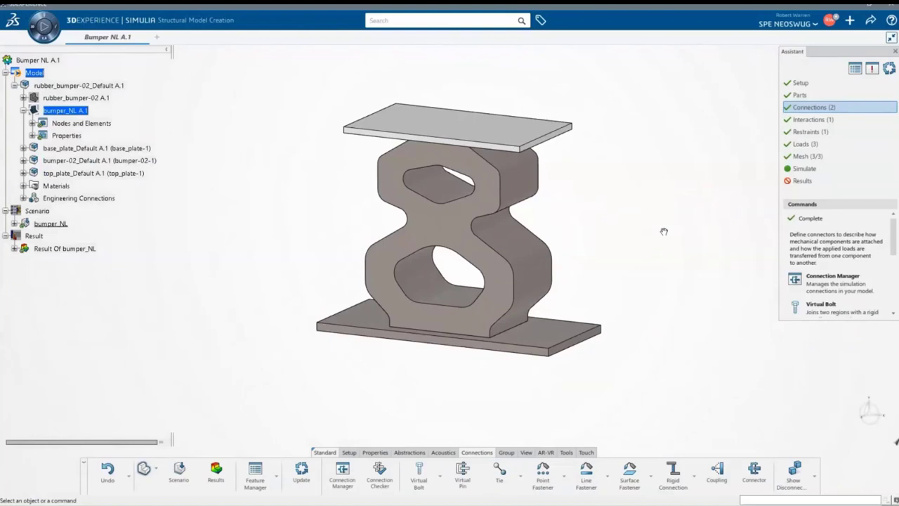
pyautogui.click(255, 472)
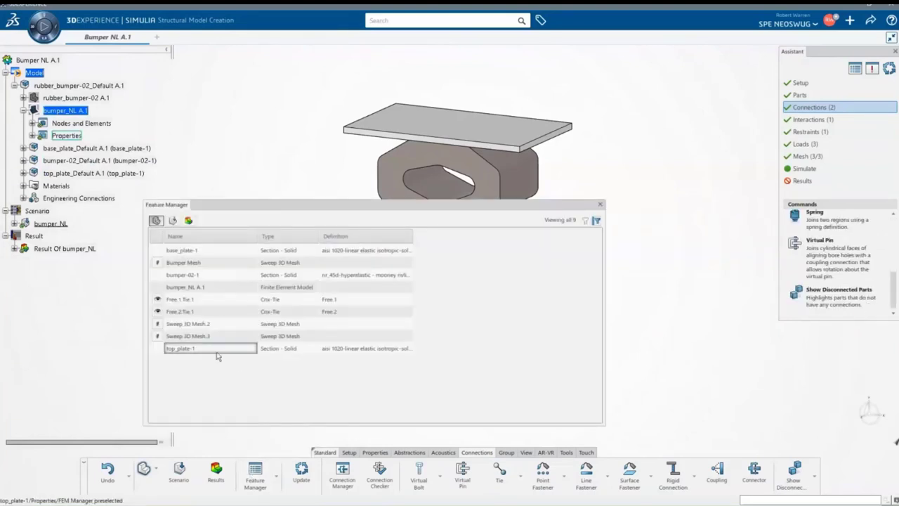
pyautogui.doubleClick(214, 300)
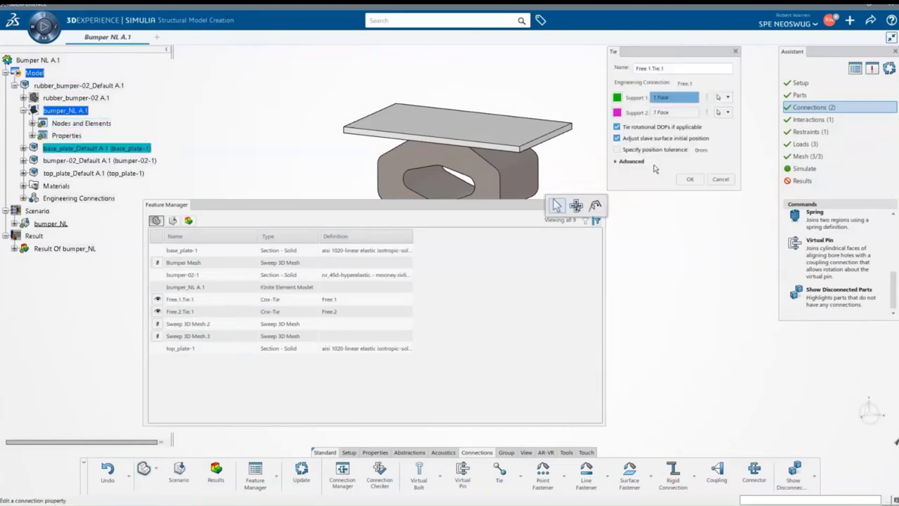
pyautogui.click(617, 139)
pyautogui.click(688, 180)
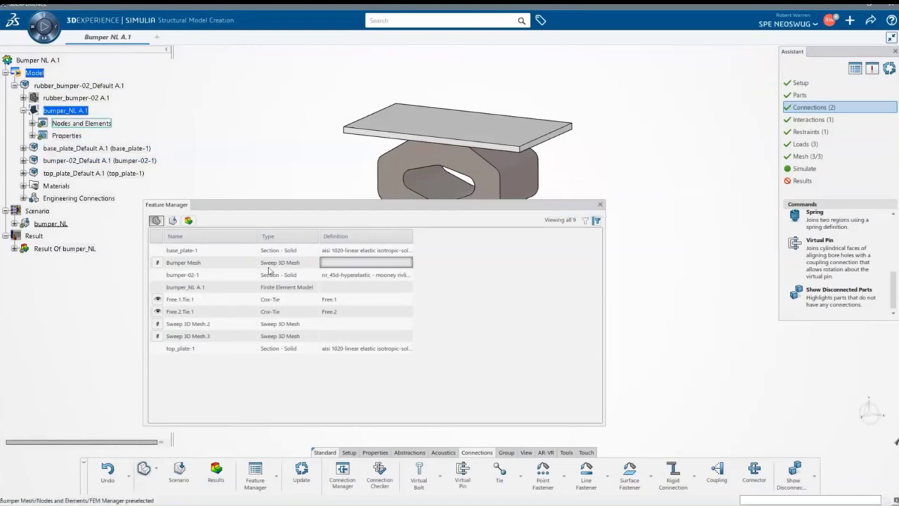
pyautogui.doubleClick(206, 311)
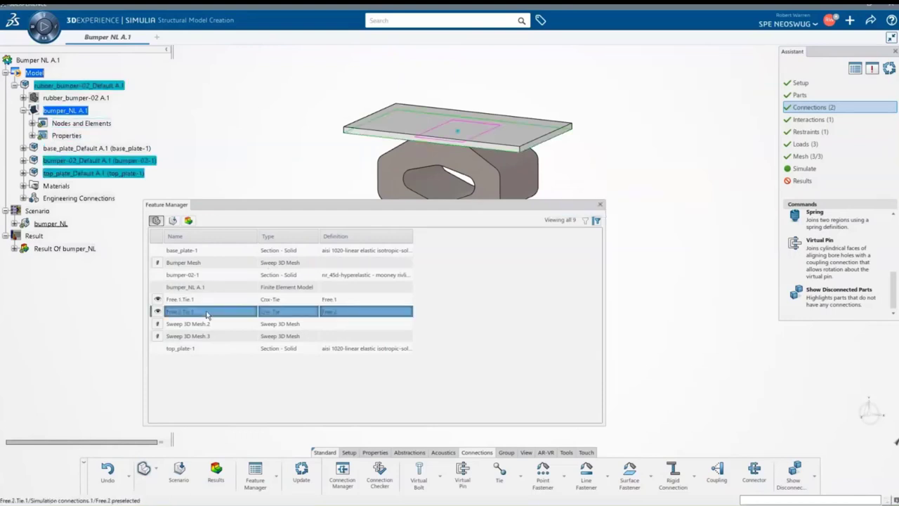
pyautogui.click(616, 137)
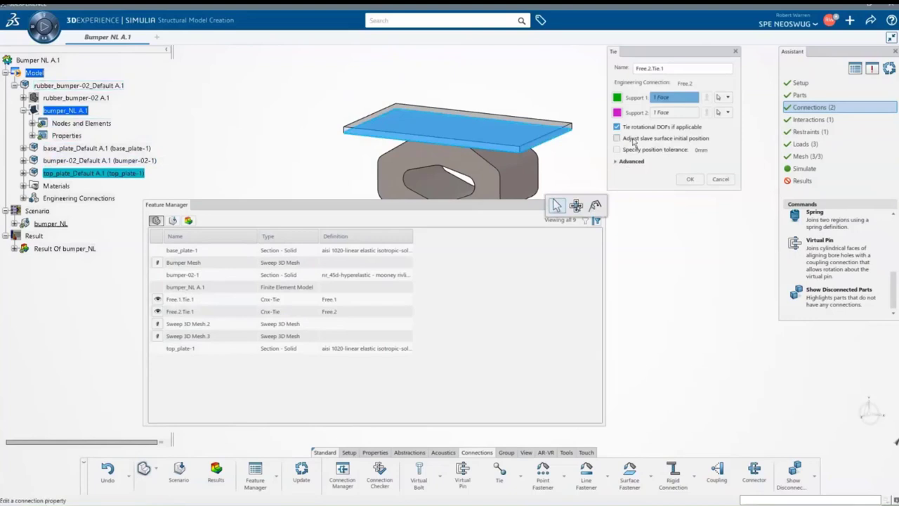
pyautogui.click(689, 180)
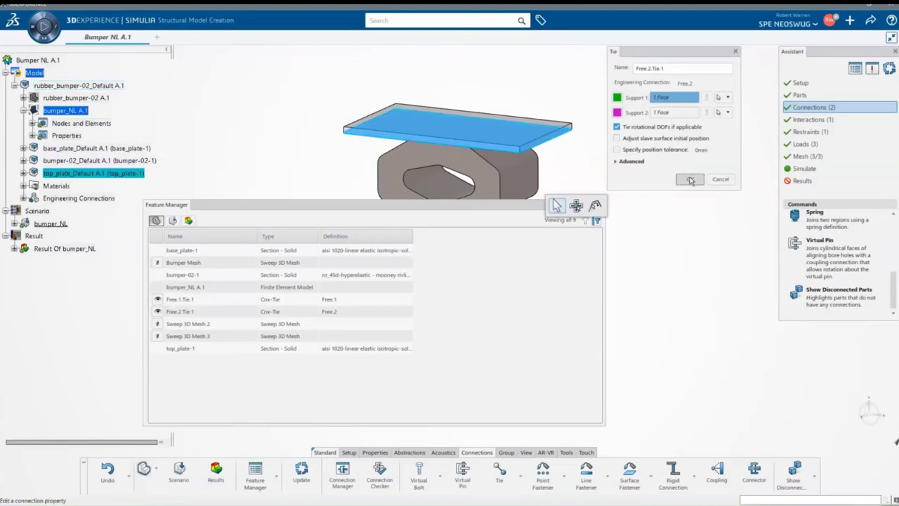
# Run the finite element model check on bumper_NL, dismiss its status report and save the study
pyautogui.click(348, 453)
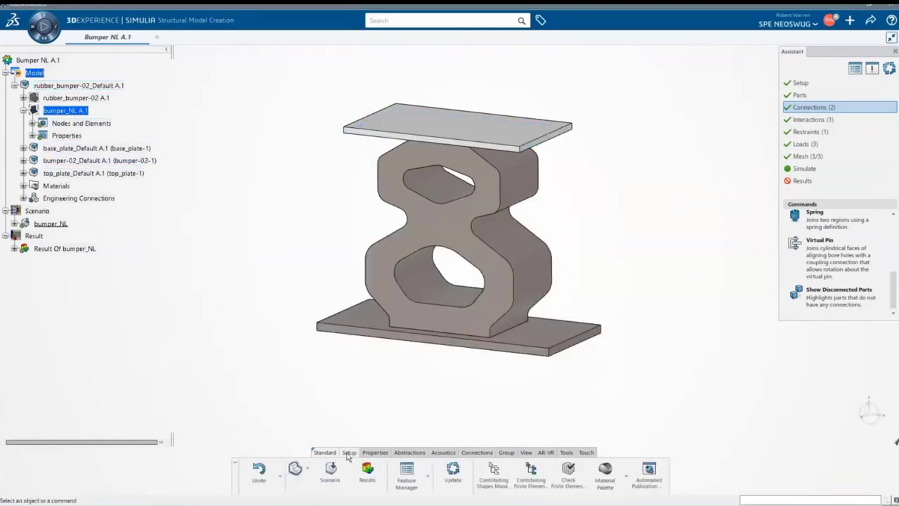
pyautogui.click(569, 474)
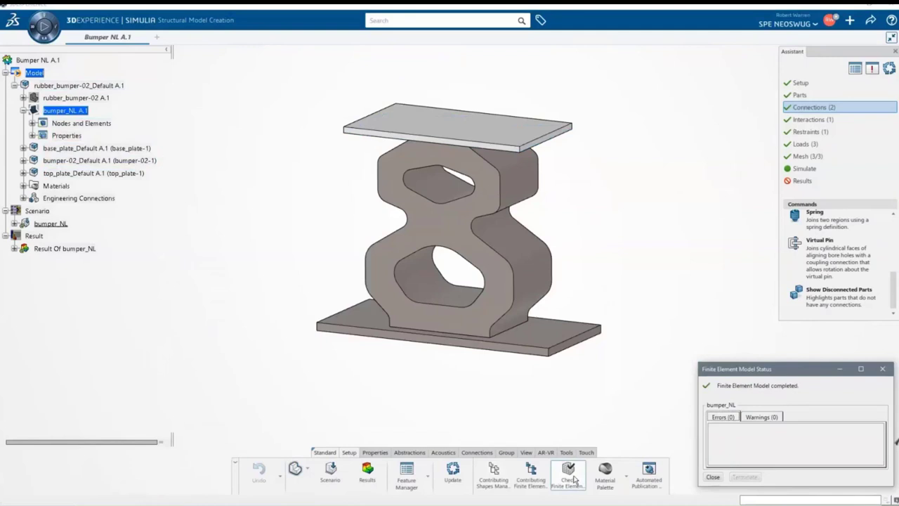
pyautogui.click(711, 477)
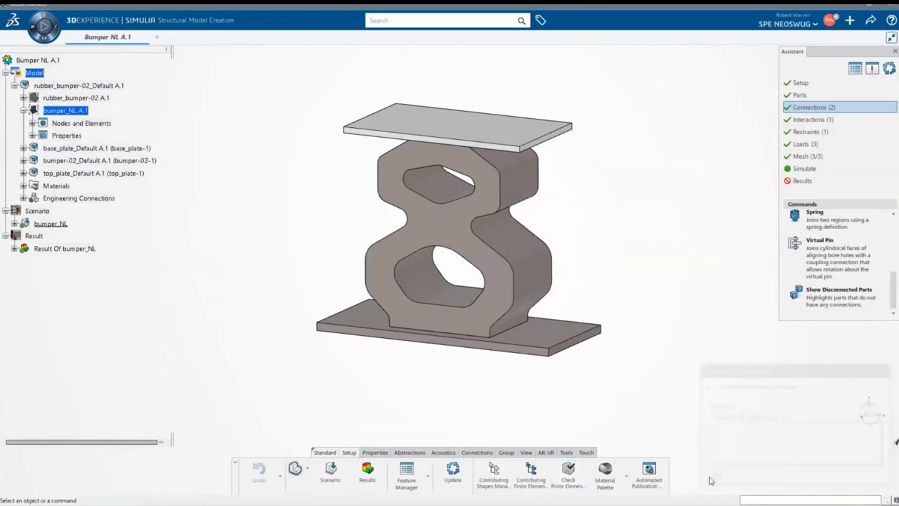
pyautogui.click(870, 22)
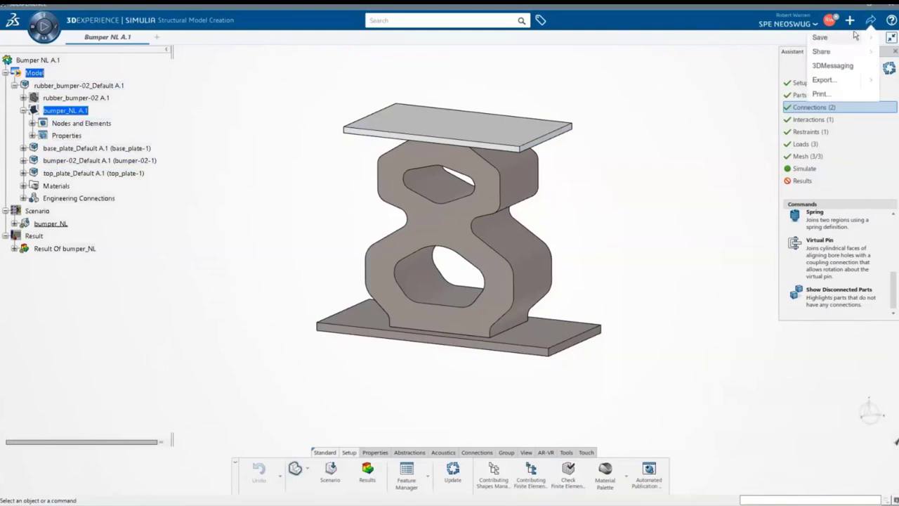
pyautogui.click(854, 37)
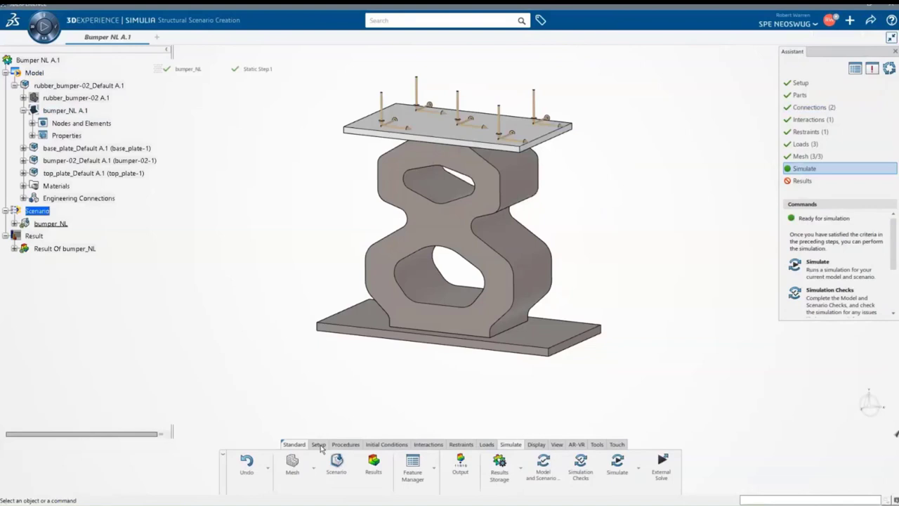
# Set the initial and maximum time increments of Static Step.1 to 0.05 s, check its stabilization and advanced options, and accept the step
pyautogui.click(318, 444)
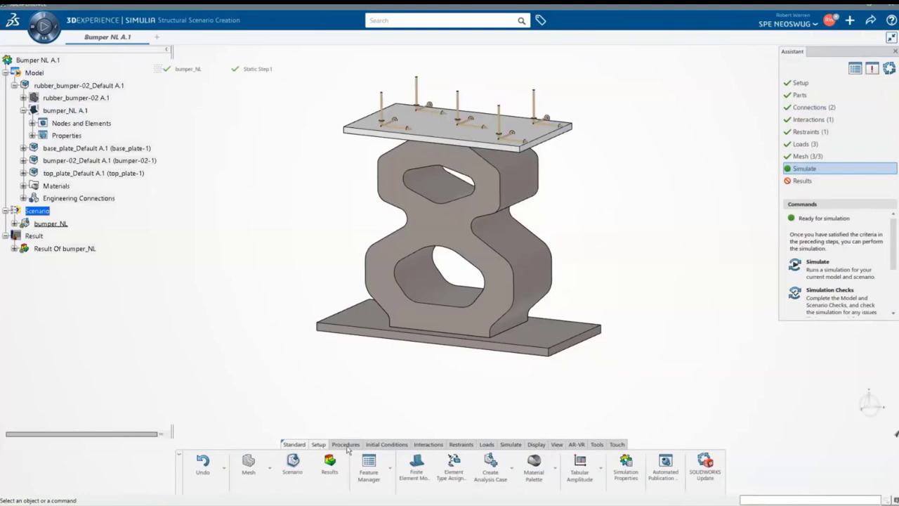
pyautogui.click(347, 445)
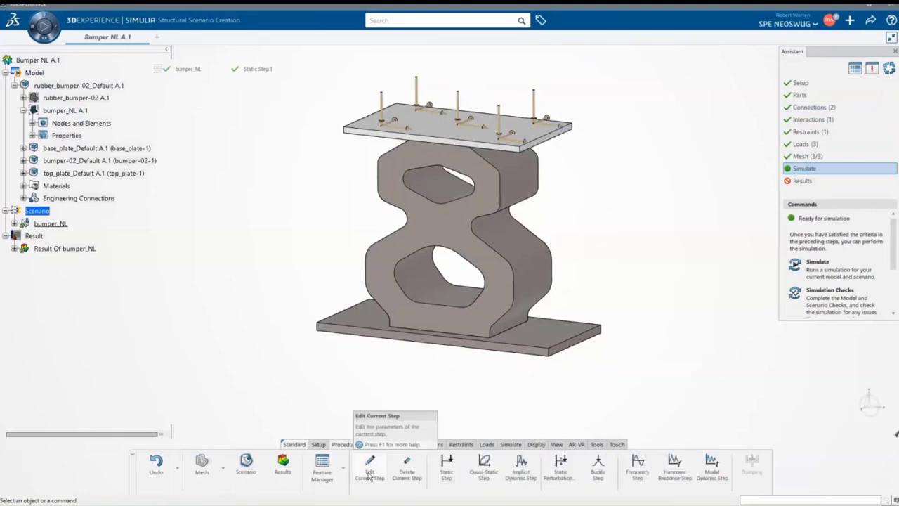
pyautogui.click(369, 472)
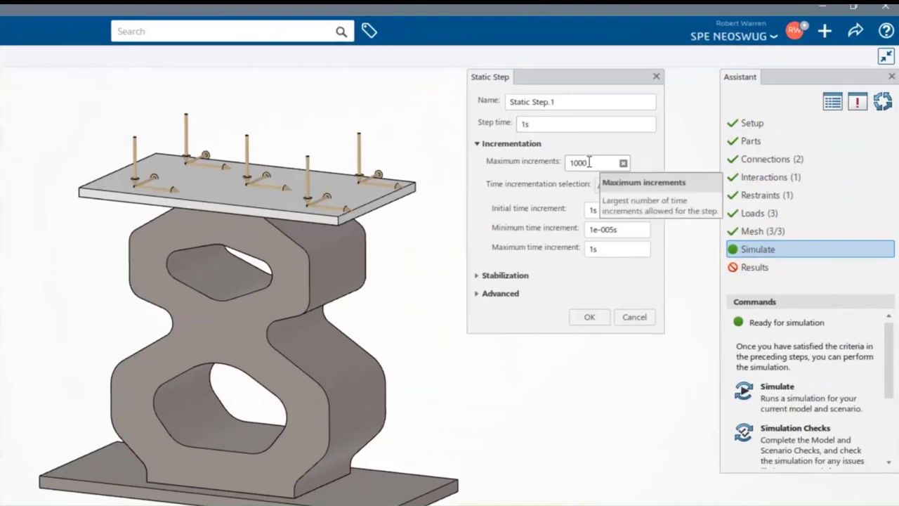
pyautogui.doubleClick(608, 209)
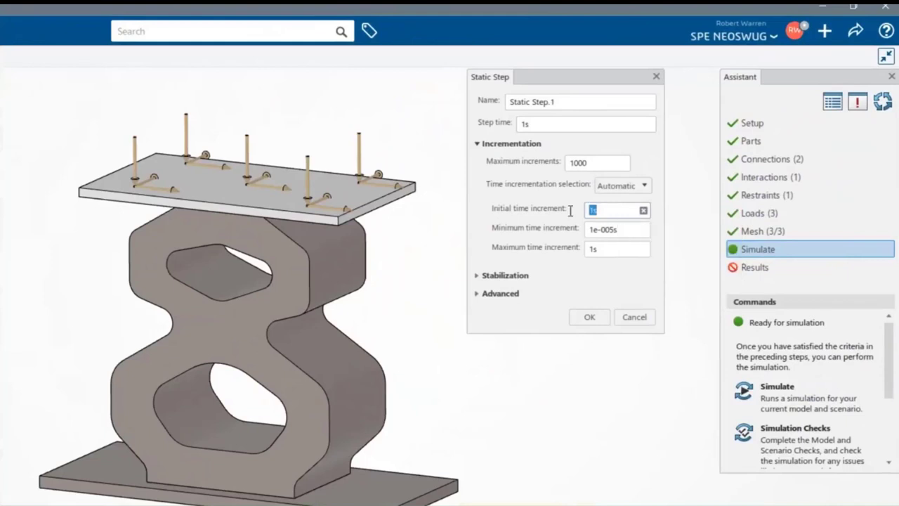
pyautogui.write('0.05')
pyautogui.doubleClick(624, 229)
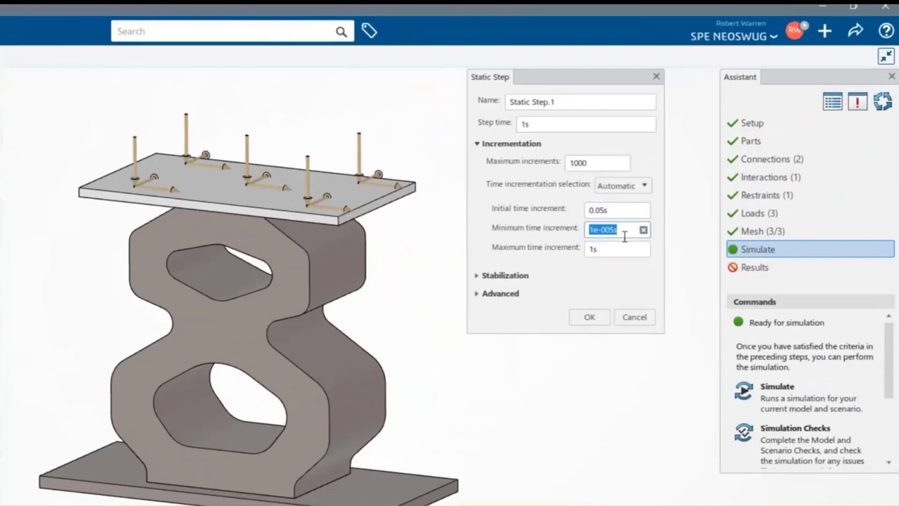
pyautogui.doubleClick(617, 249)
pyautogui.write('0.05')
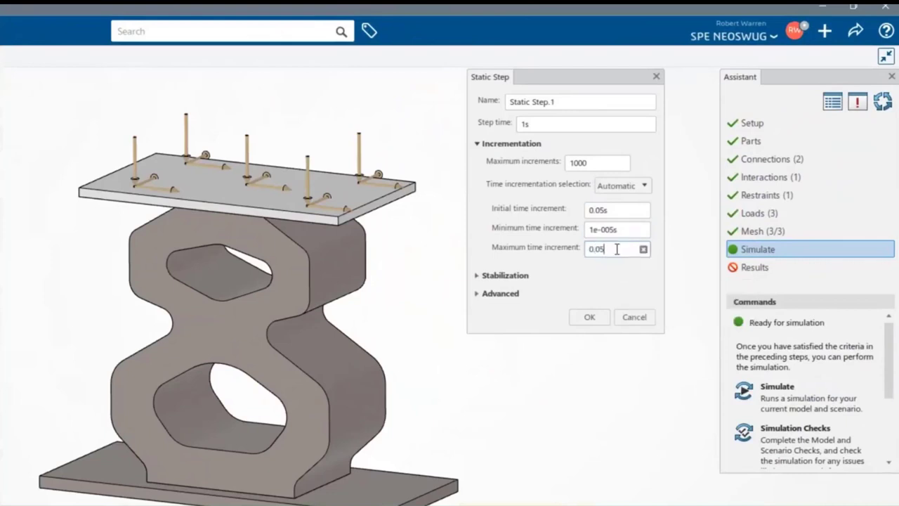
pyautogui.click(477, 275)
pyautogui.click(477, 319)
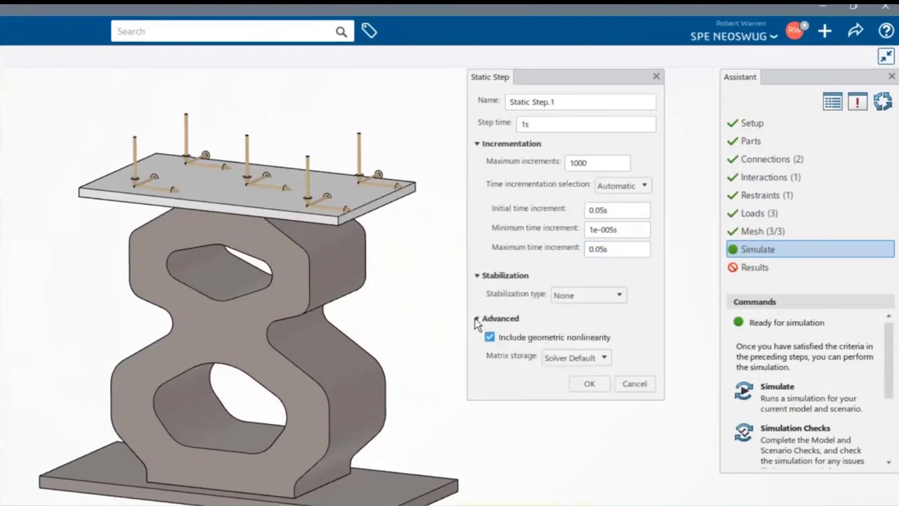
pyautogui.click(477, 319)
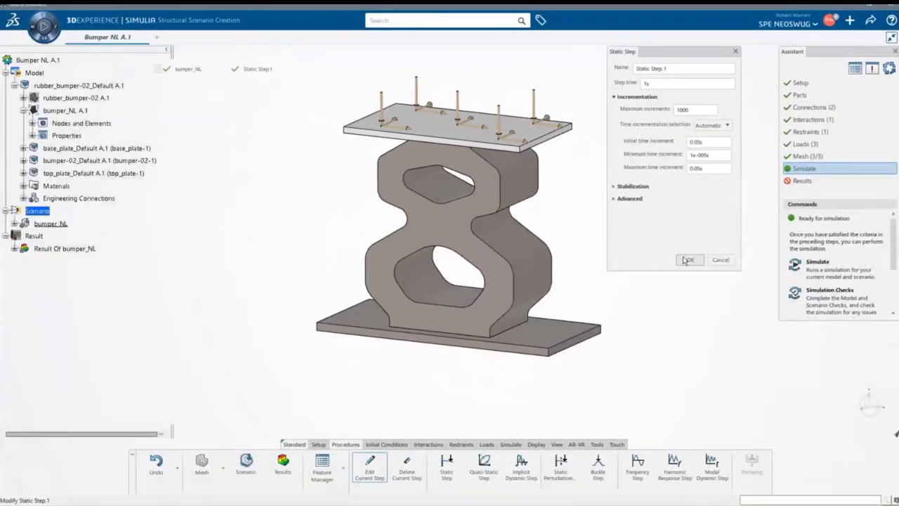
pyautogui.click(639, 321)
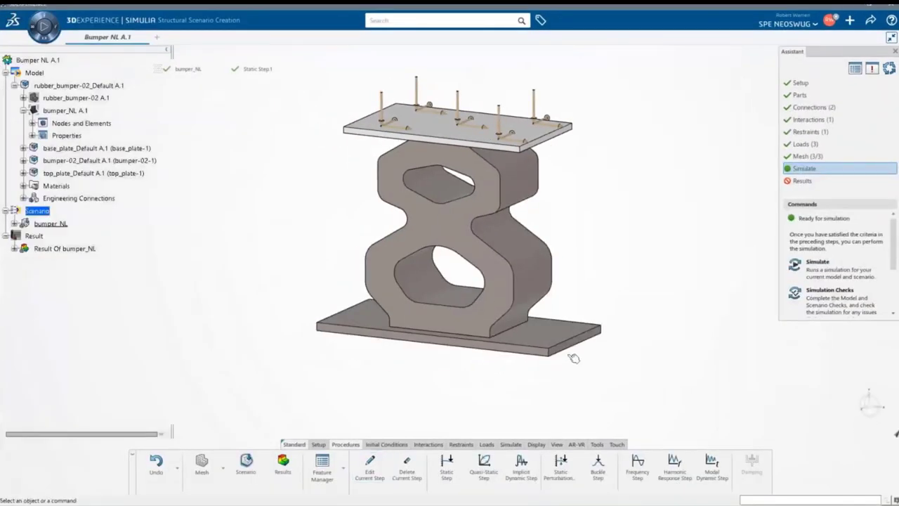
# Start an element type assignment with the Bumper Mesh mesh part as its support
pyautogui.click(320, 446)
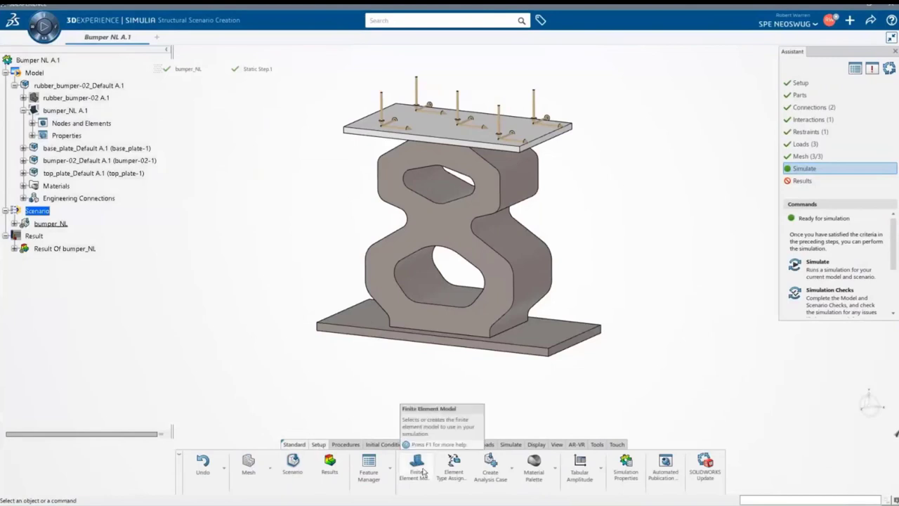
pyautogui.click(454, 465)
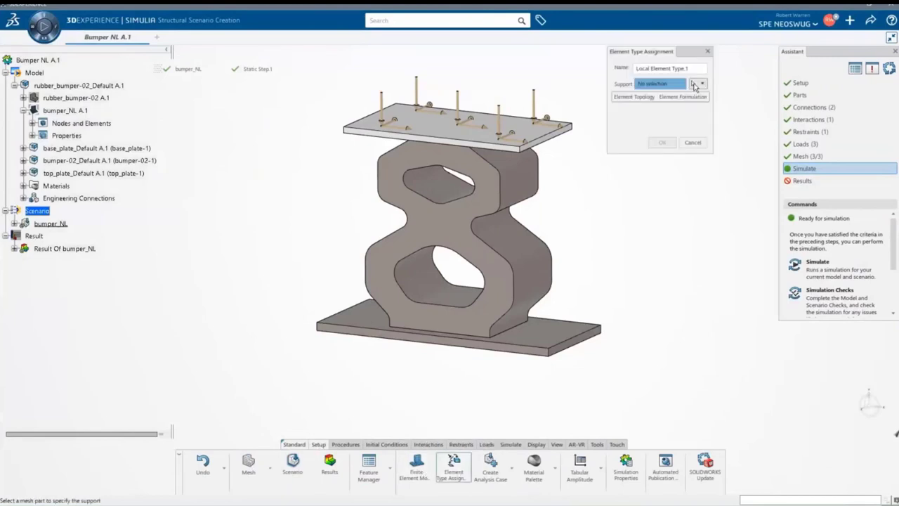
pyautogui.click(702, 84)
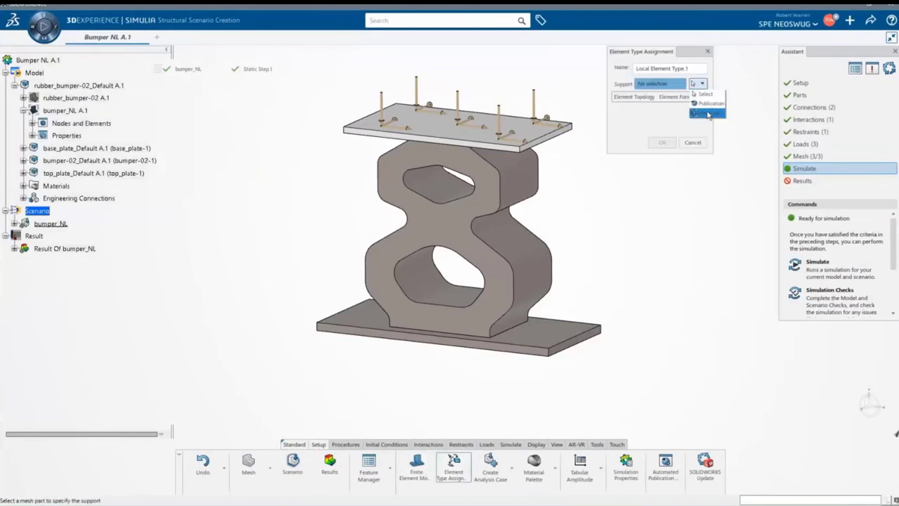
pyautogui.click(705, 113)
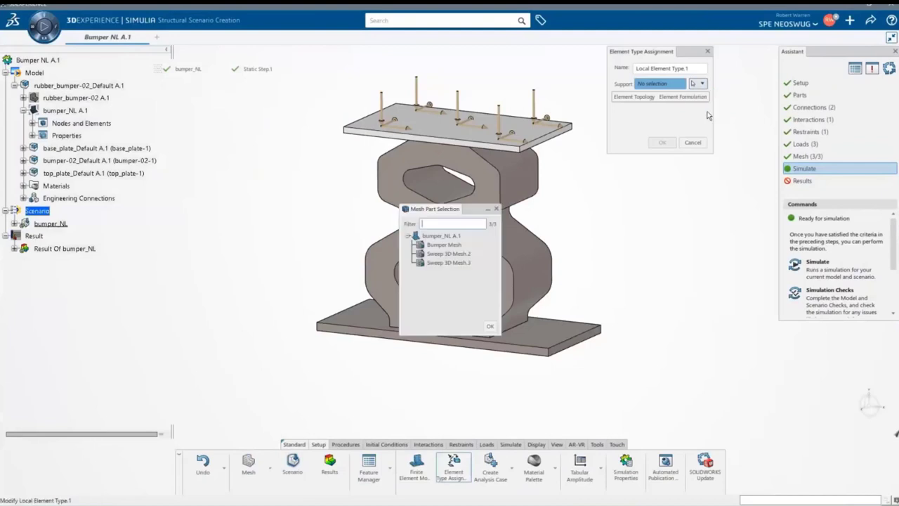
pyautogui.click(454, 245)
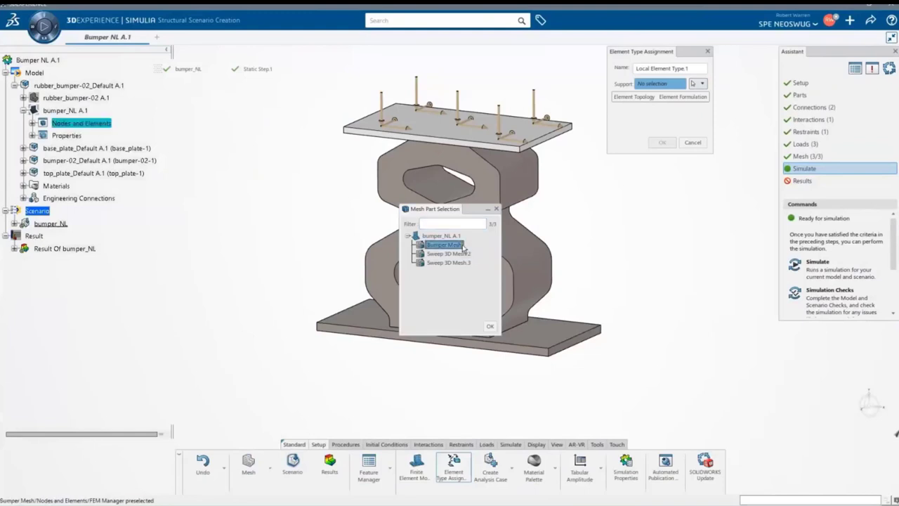
pyautogui.click(489, 326)
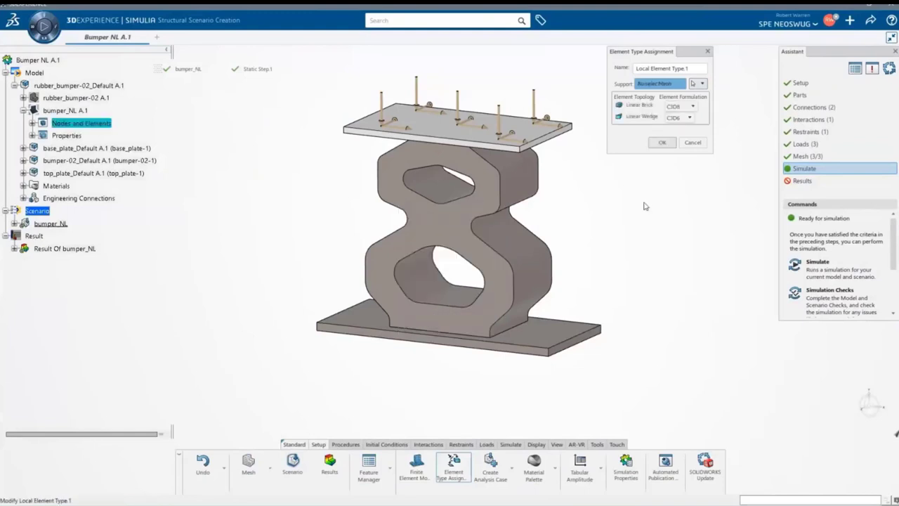
# Assign the C3D8H formulation to the linear bricks and C3D6H to the linear wedges, then finish the element type assignment
pyautogui.click(692, 106)
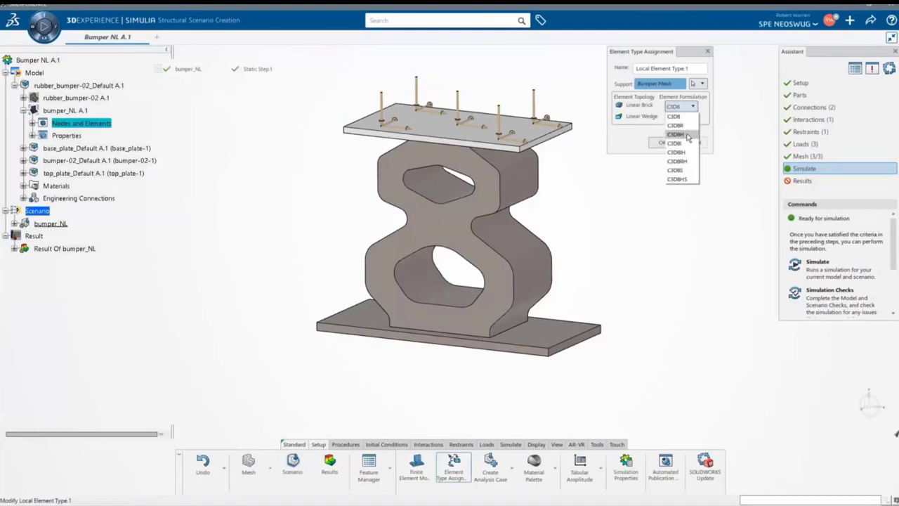
pyautogui.click(687, 135)
pyautogui.click(687, 117)
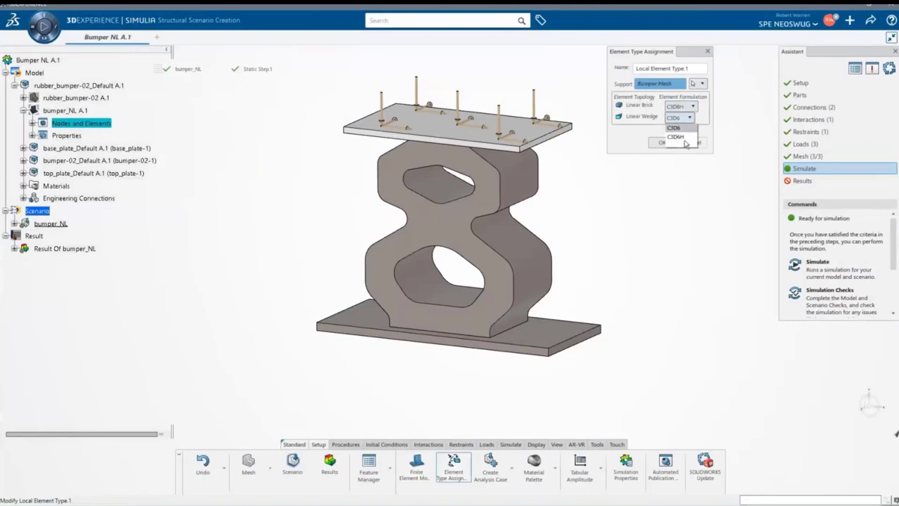
pyautogui.click(685, 139)
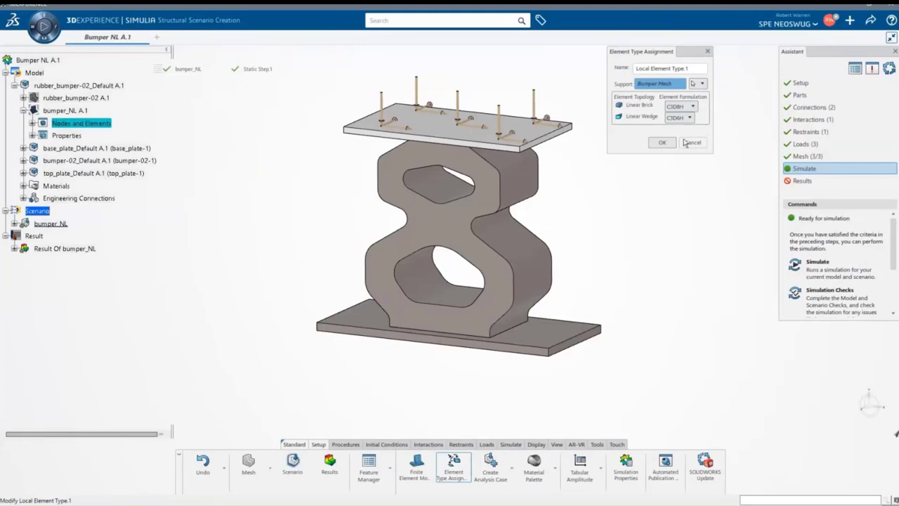
pyautogui.click(662, 142)
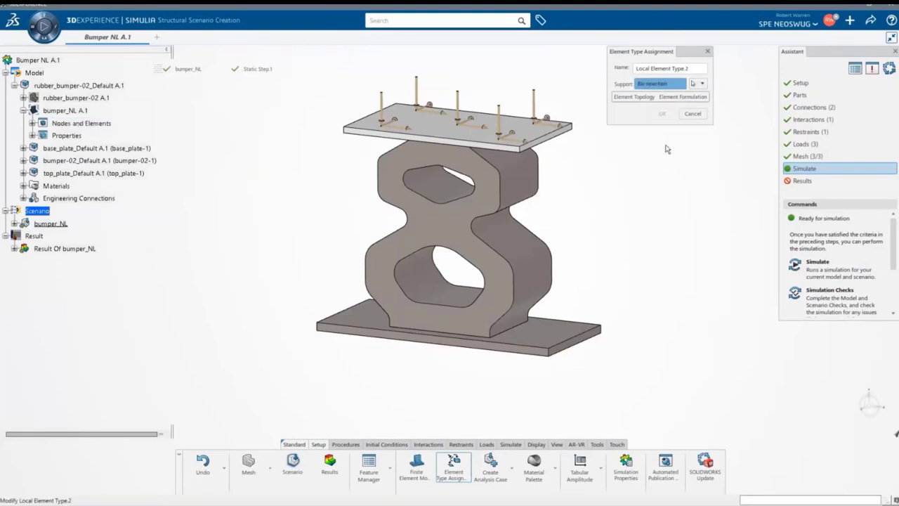
pyautogui.click(707, 52)
# Start setting up the simulation run and set its units to inch for length and pound for mass
pyautogui.click(511, 444)
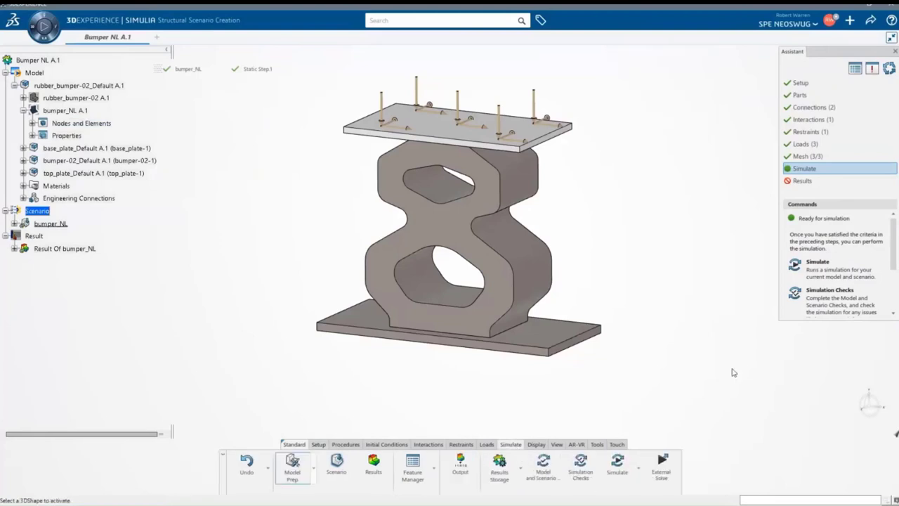
pyautogui.click(613, 469)
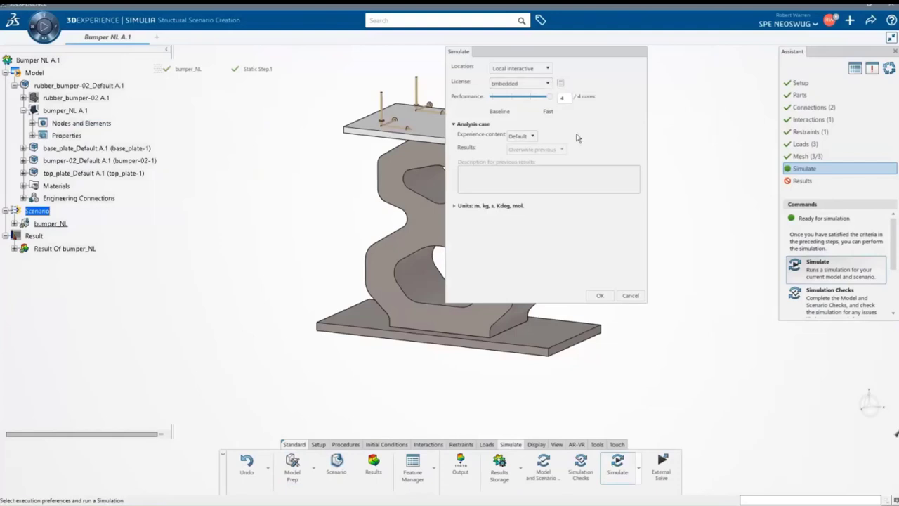
pyautogui.click(454, 207)
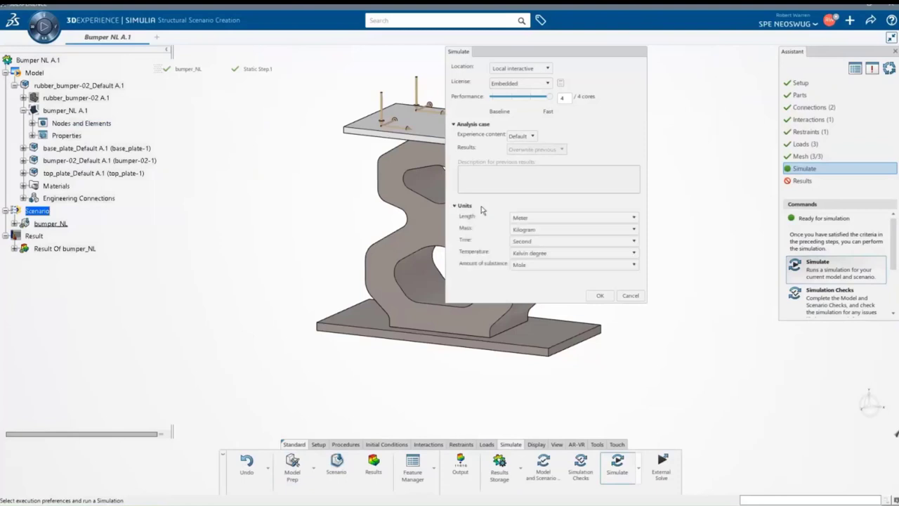
pyautogui.click(567, 217)
pyautogui.click(560, 262)
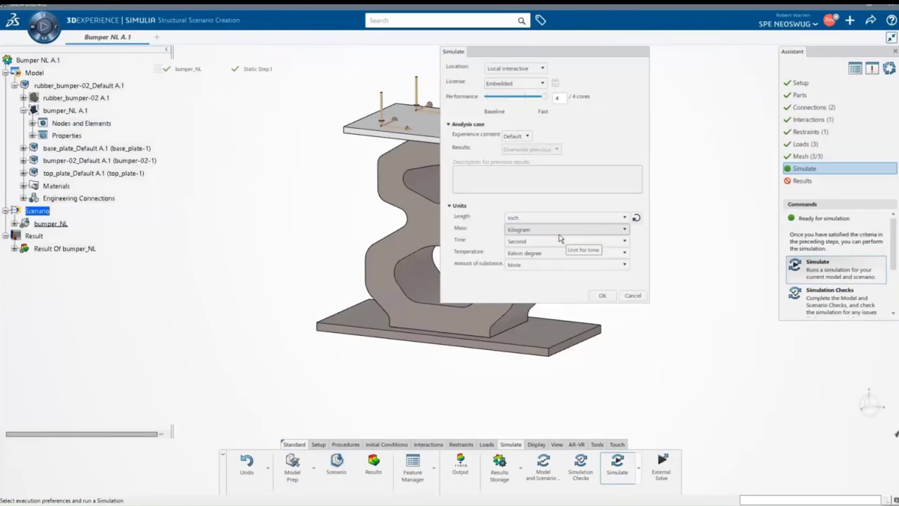
pyautogui.click(560, 230)
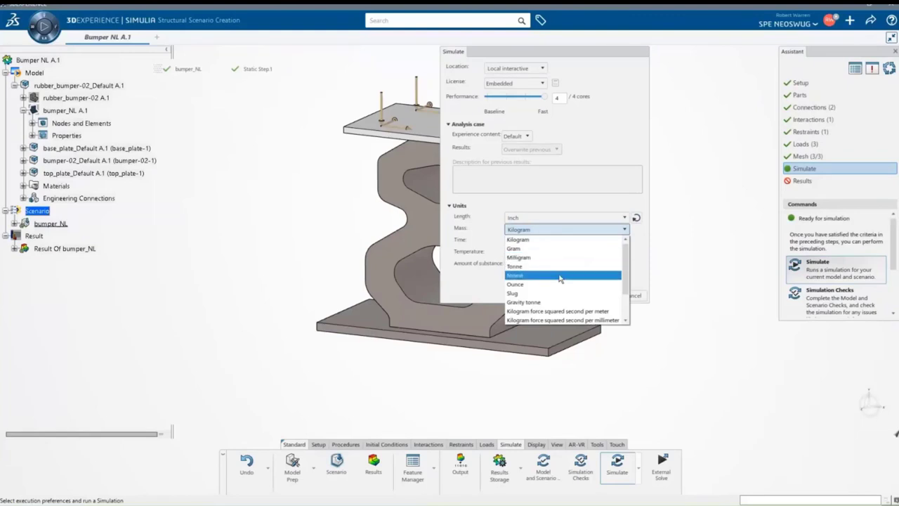
pyautogui.click(559, 275)
# Set the simulation's time unit to second, temperature to Fahrenheit degree and amount of substance to mole
pyautogui.click(559, 241)
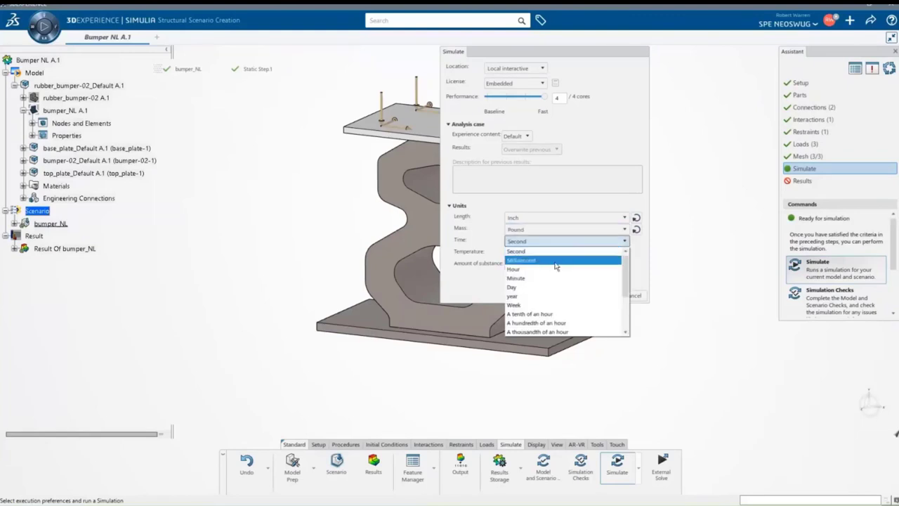
pyautogui.click(552, 251)
pyautogui.click(551, 253)
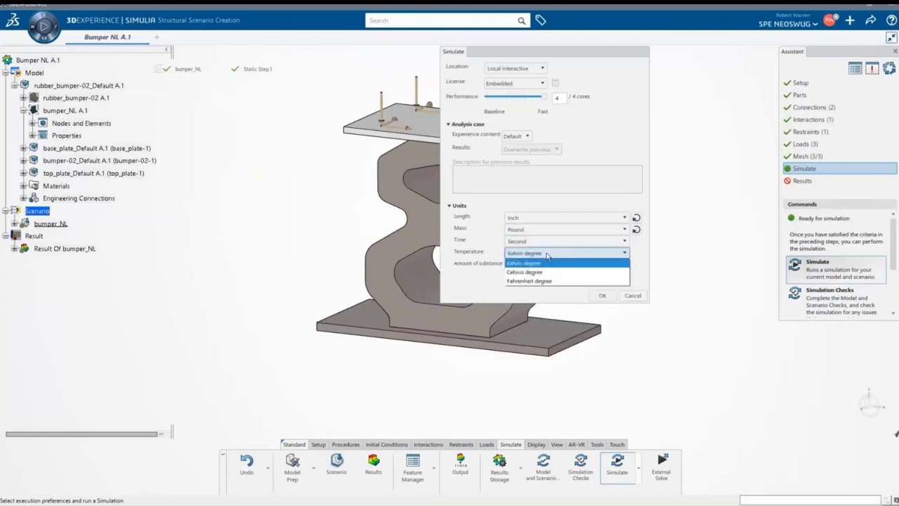
pyautogui.click(545, 273)
pyautogui.click(551, 253)
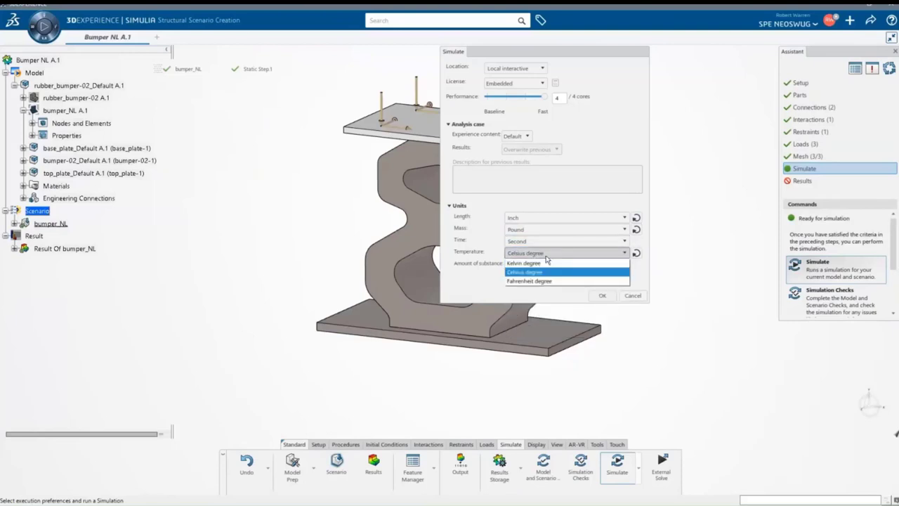
pyautogui.click(542, 281)
pyautogui.click(539, 269)
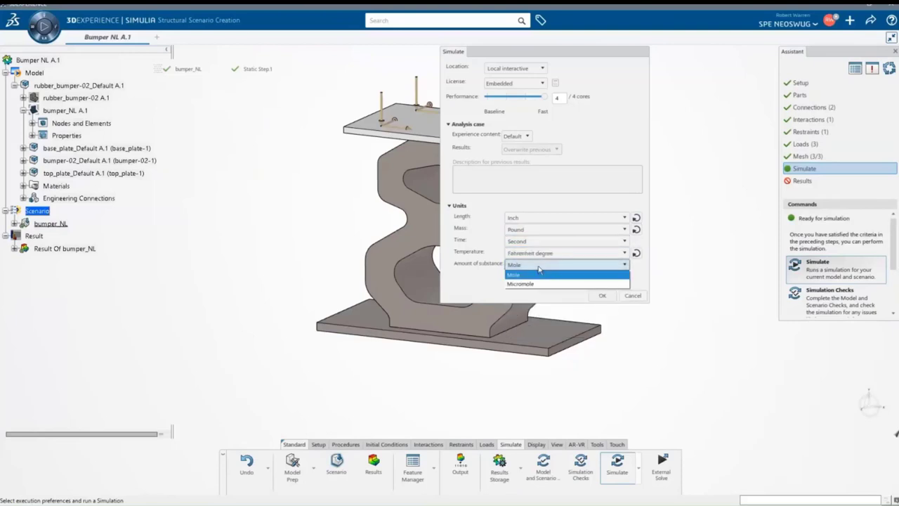
pyautogui.click(539, 274)
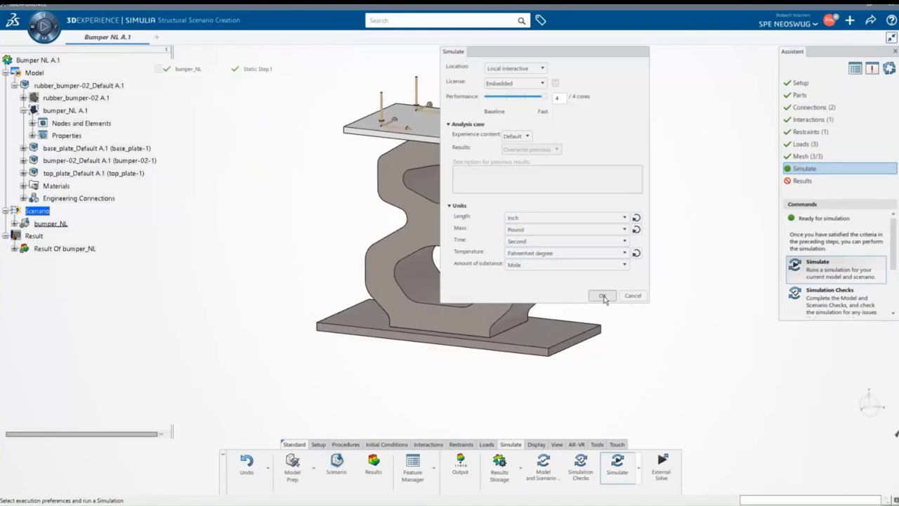
# Run the bumper_NL simulation, follow its solver iterations until it completes and dismiss the simulation status
pyautogui.click(604, 298)
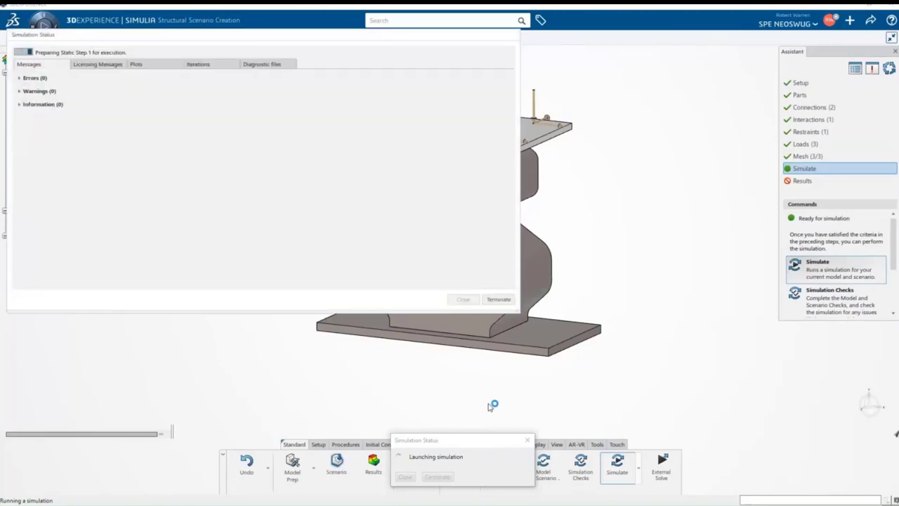
pyautogui.click(219, 66)
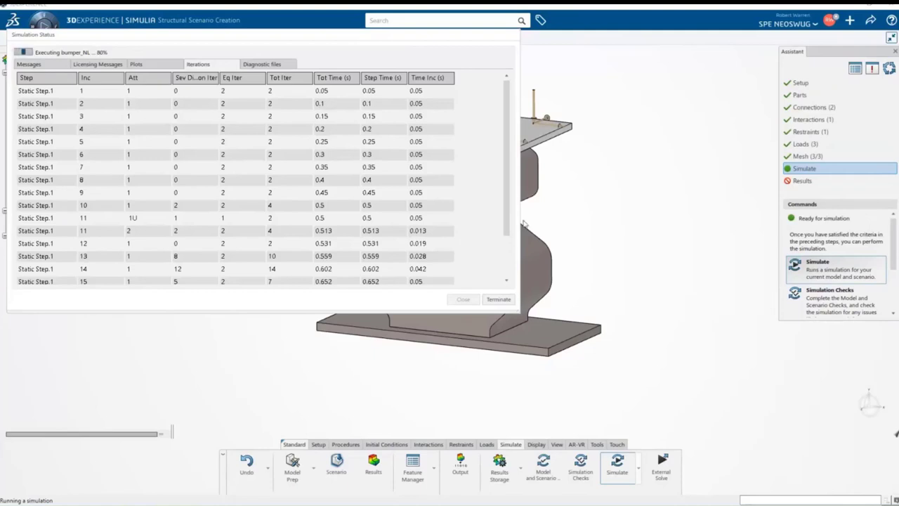
pyautogui.moveTo(512, 214); pyautogui.dragTo(507, 276)
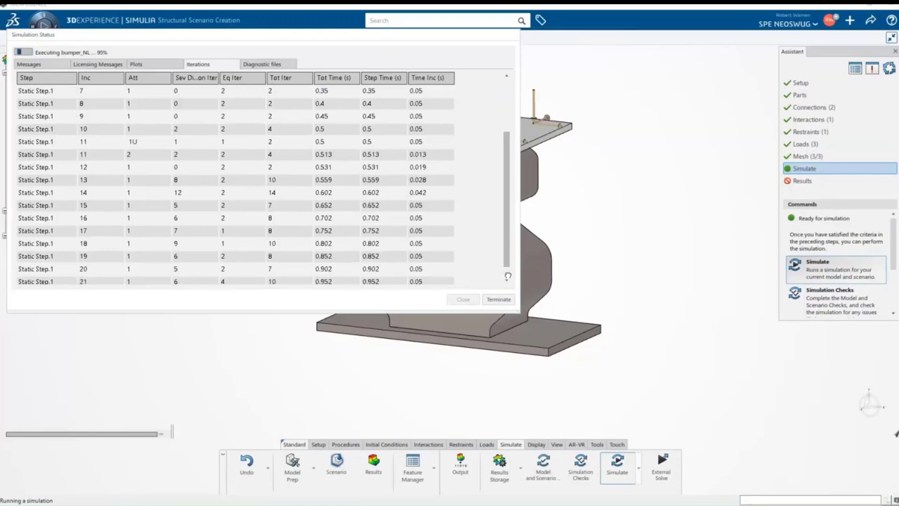
pyautogui.click(506, 280)
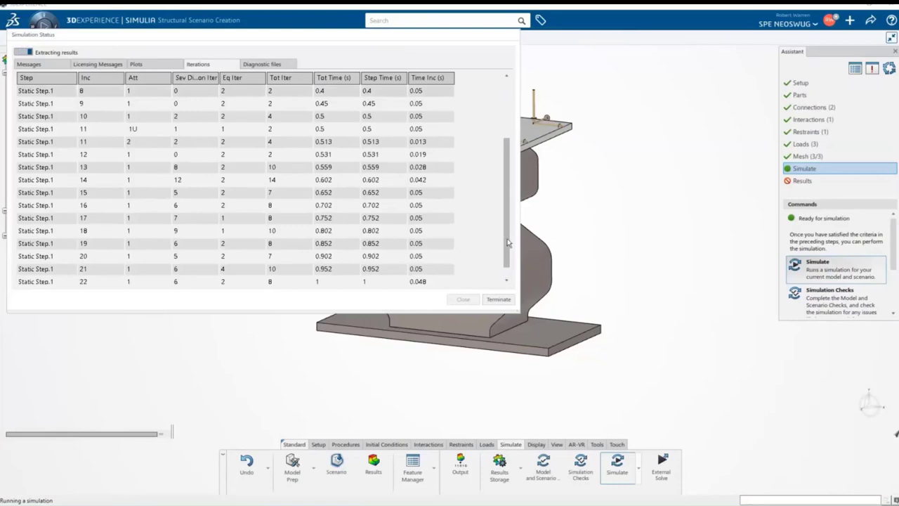
pyautogui.scroll(-1, 511, 263)
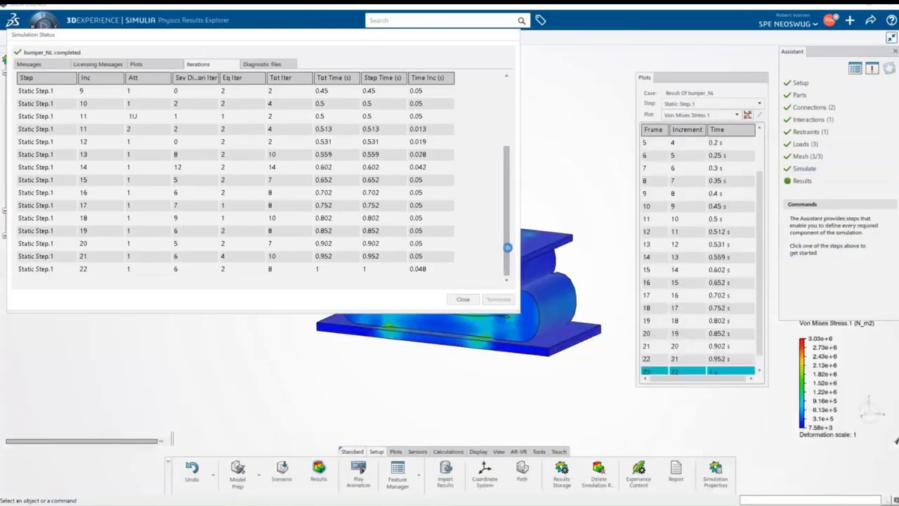
pyautogui.click(463, 299)
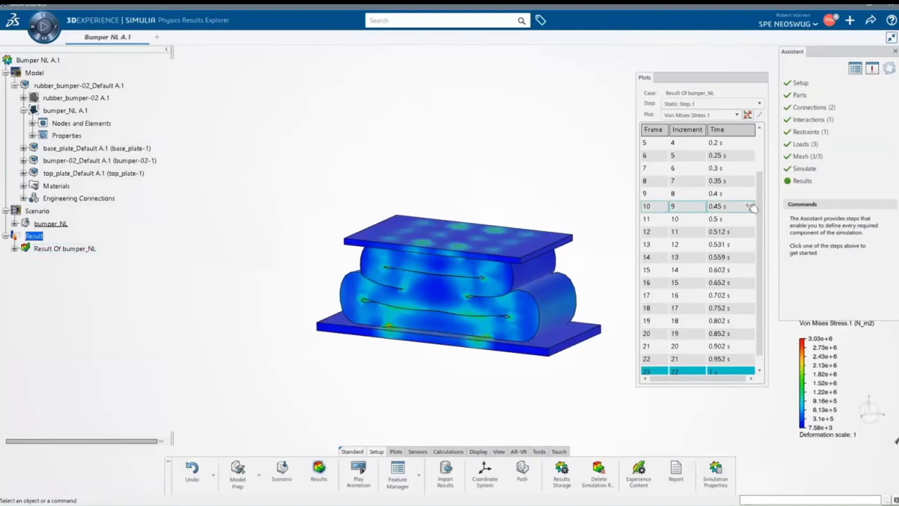
# Step through the Von Mises Stress.1 frames from 0 s through increasing compression to the final frame at 1 s
pyautogui.moveTo(759, 195); pyautogui.dragTo(759, 155)
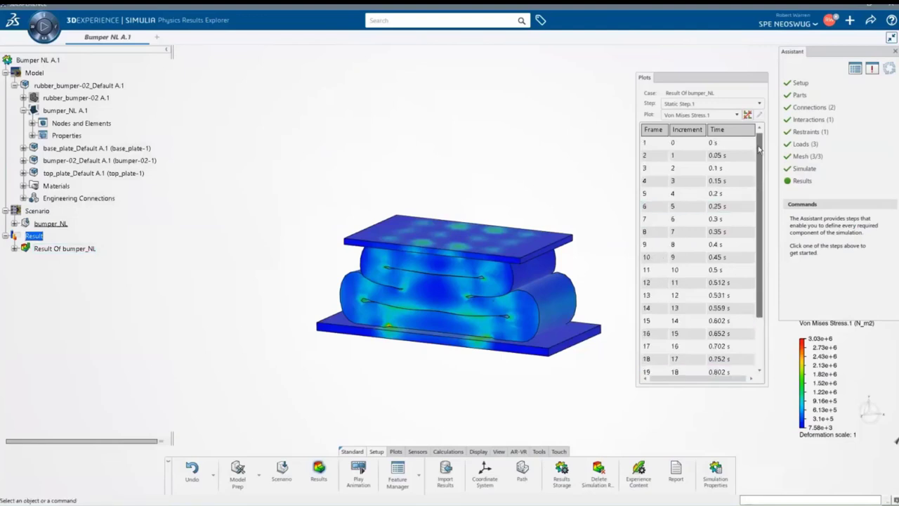
pyautogui.click(700, 143)
pyautogui.click(698, 155)
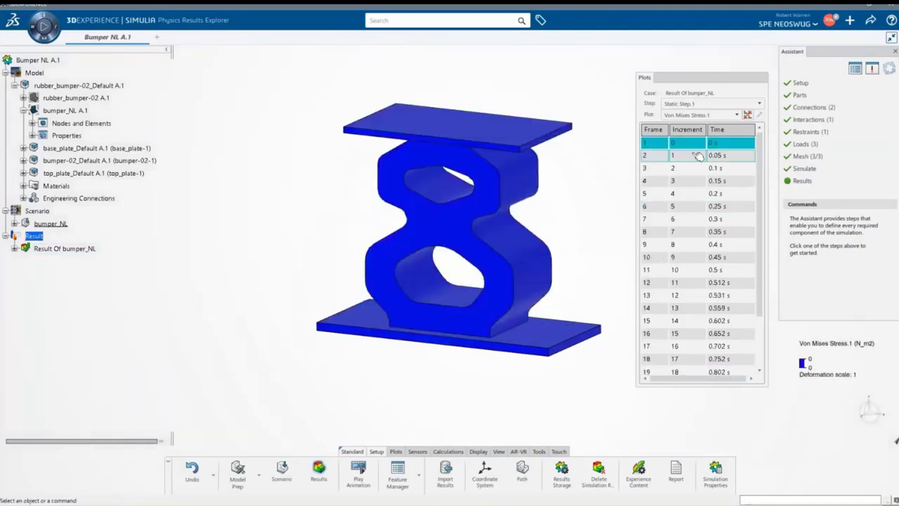
pyautogui.click(695, 169)
pyautogui.click(696, 180)
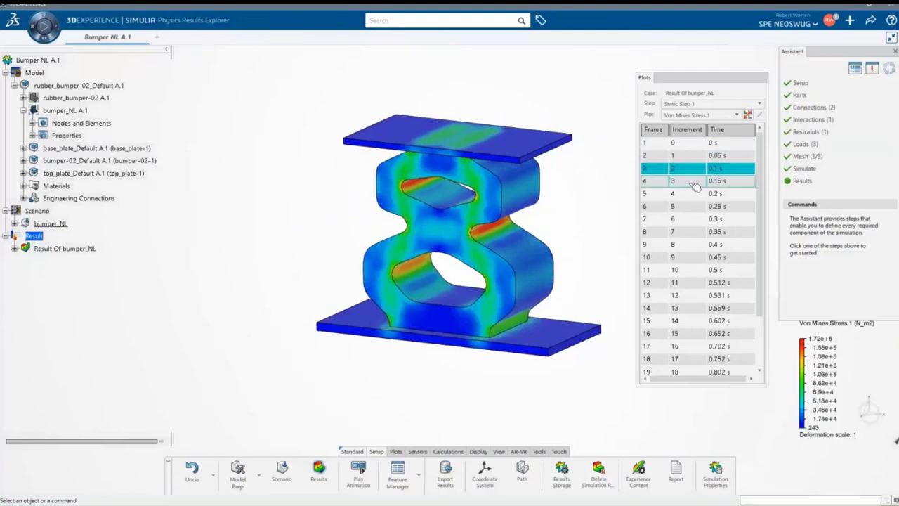
pyautogui.click(694, 194)
pyautogui.click(694, 207)
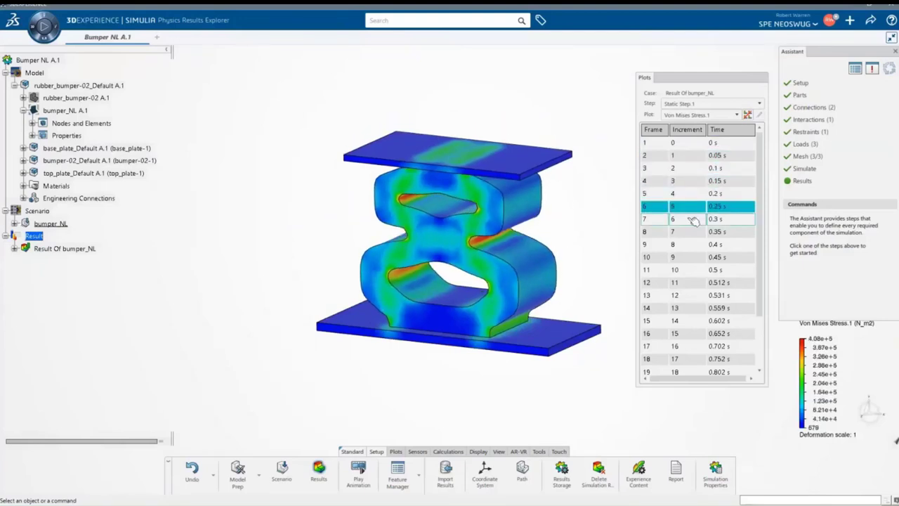
pyautogui.click(693, 219)
pyautogui.click(694, 231)
pyautogui.click(693, 245)
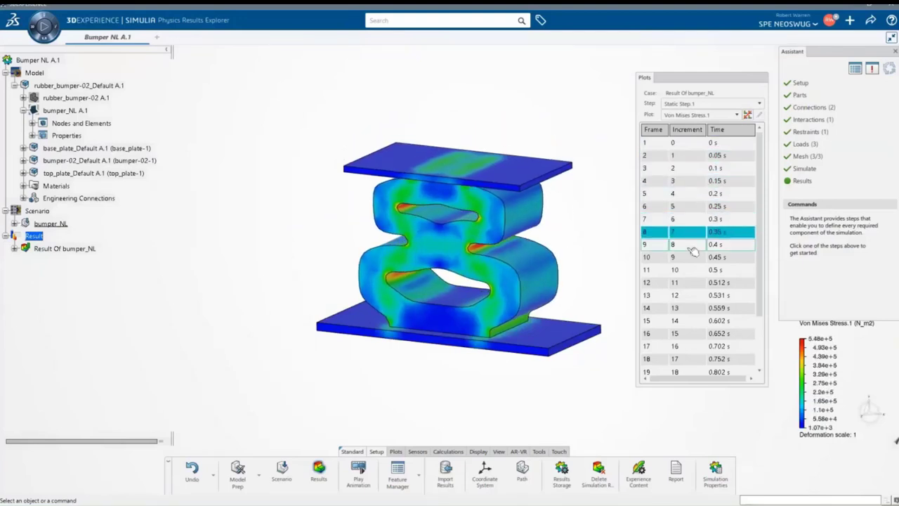
pyautogui.click(692, 257)
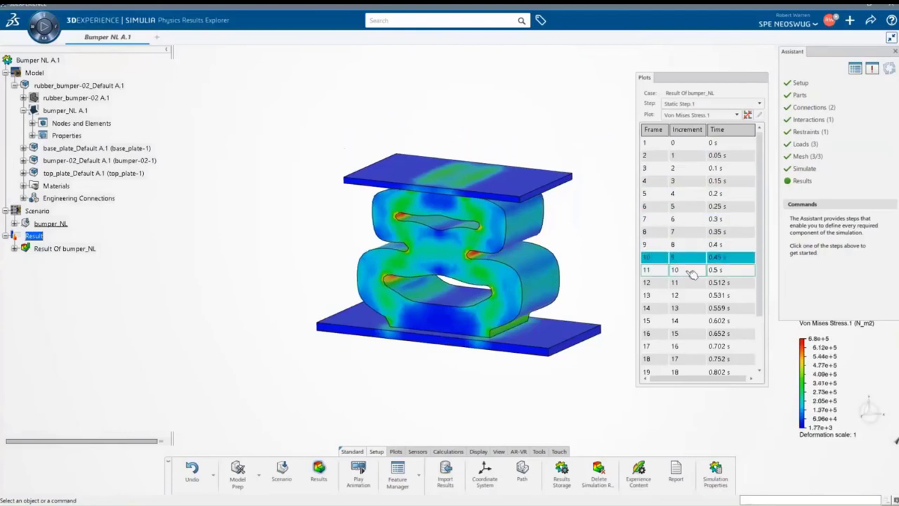
pyautogui.click(693, 269)
pyautogui.click(693, 283)
pyautogui.click(693, 295)
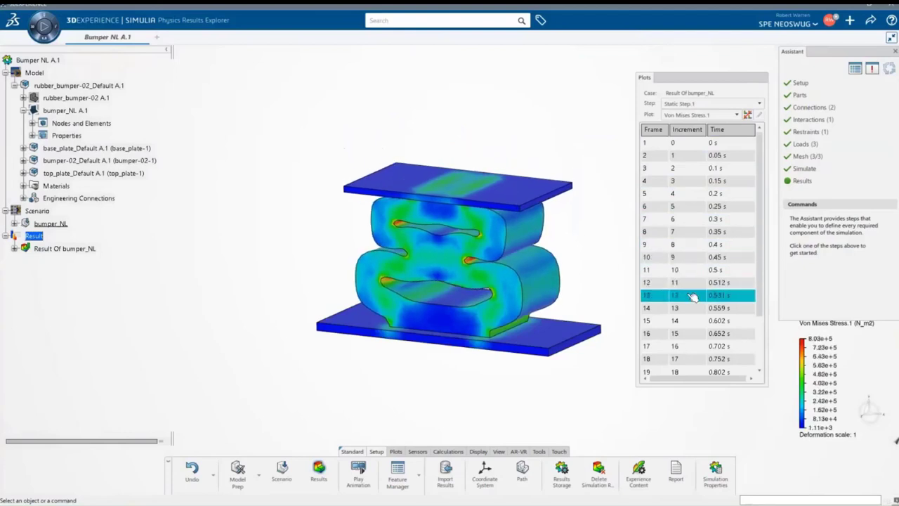
pyautogui.click(694, 307)
pyautogui.scroll(-3, 759, 302)
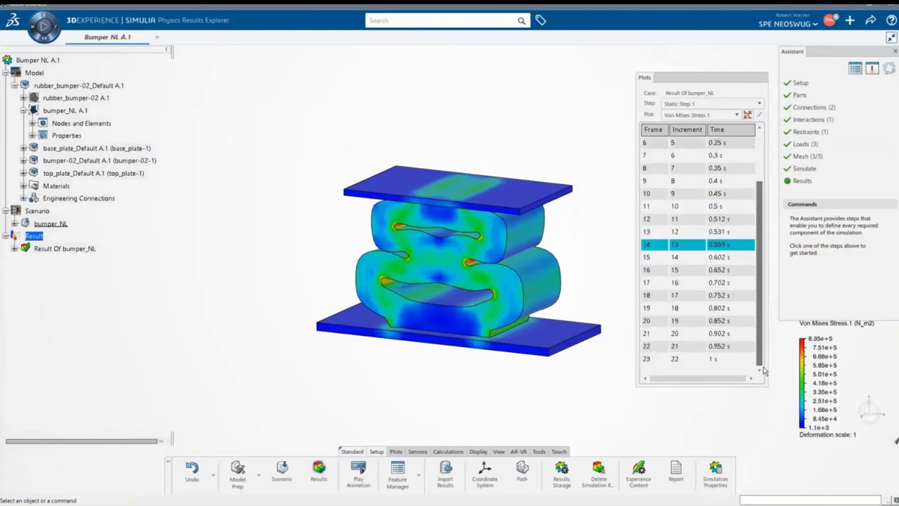
pyautogui.click(686, 360)
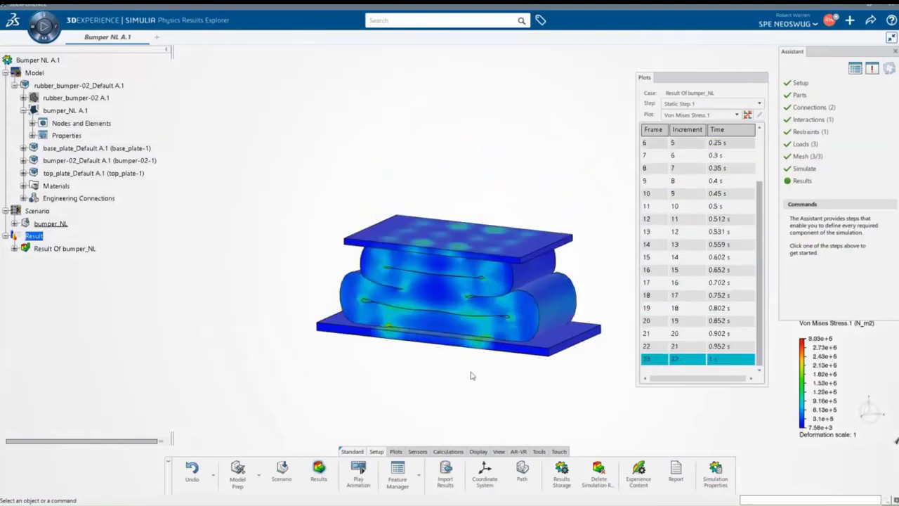
# Play the von Mises stress animation in a front view of the bumper, and stop the playback
pyautogui.moveTo(466, 365); pyautogui.dragTo(505, 359, button='middle')
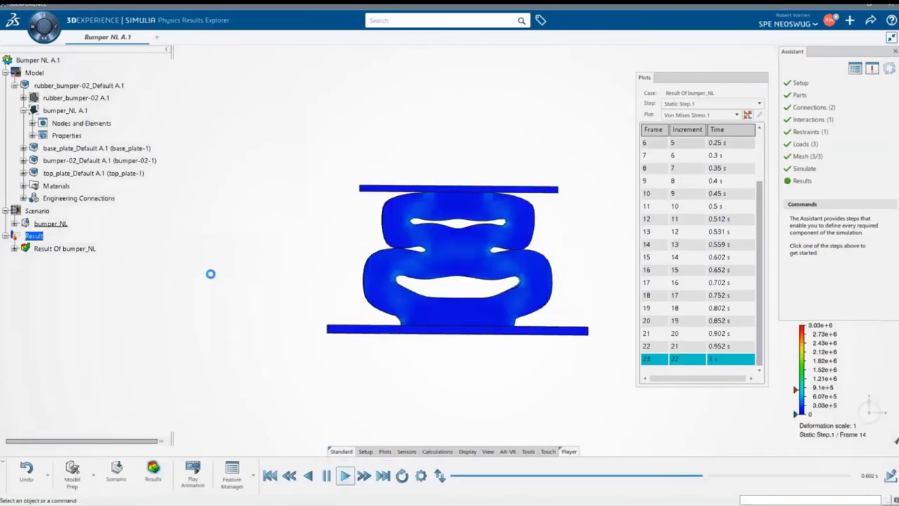
pyautogui.scroll(3, 527, 257)
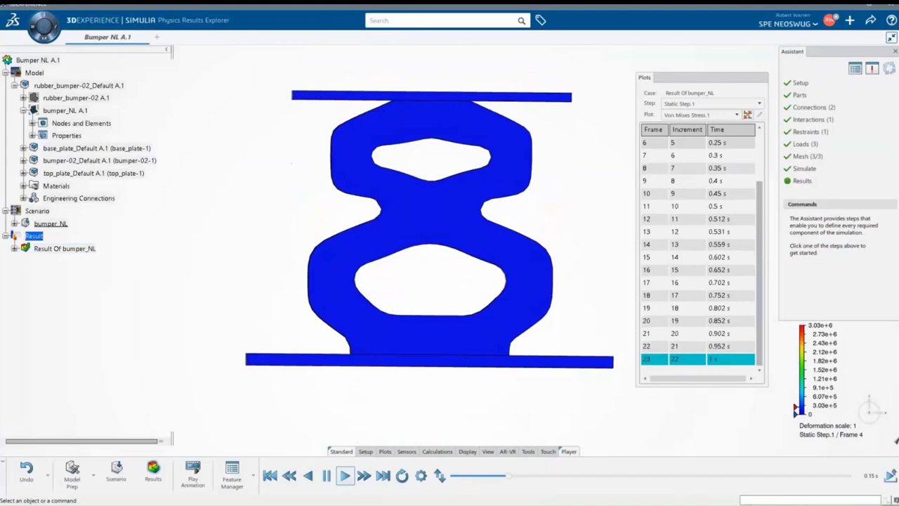
pyautogui.press('Escape')
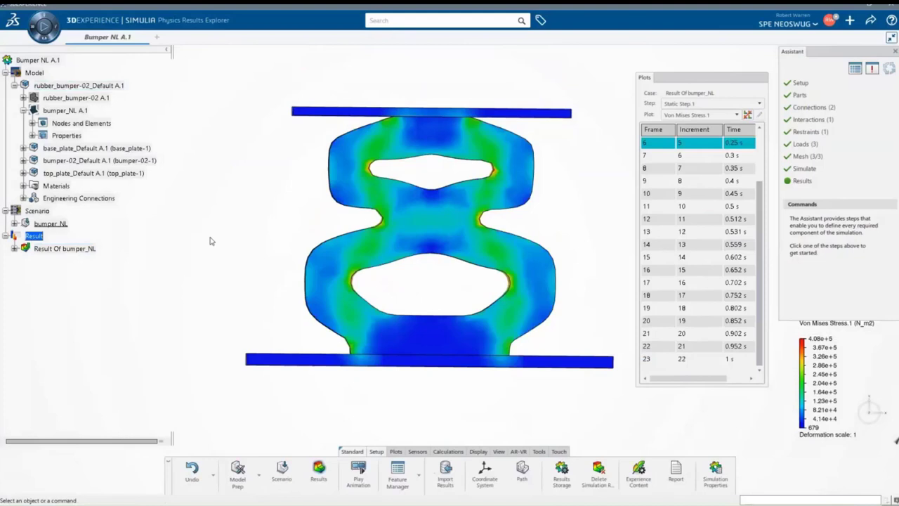
# Display the Displacement.1 plot and step through its late frames up to frame 23 at 1 s
pyautogui.click(727, 115)
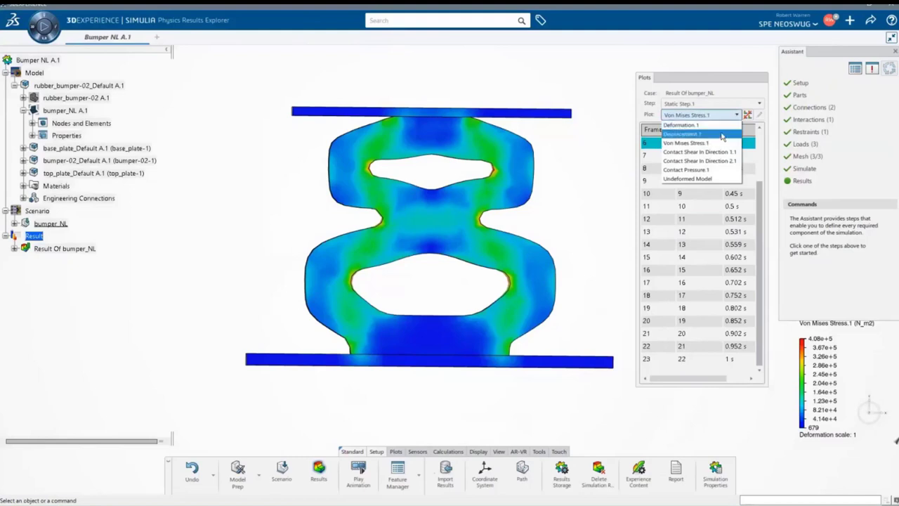
pyautogui.click(721, 135)
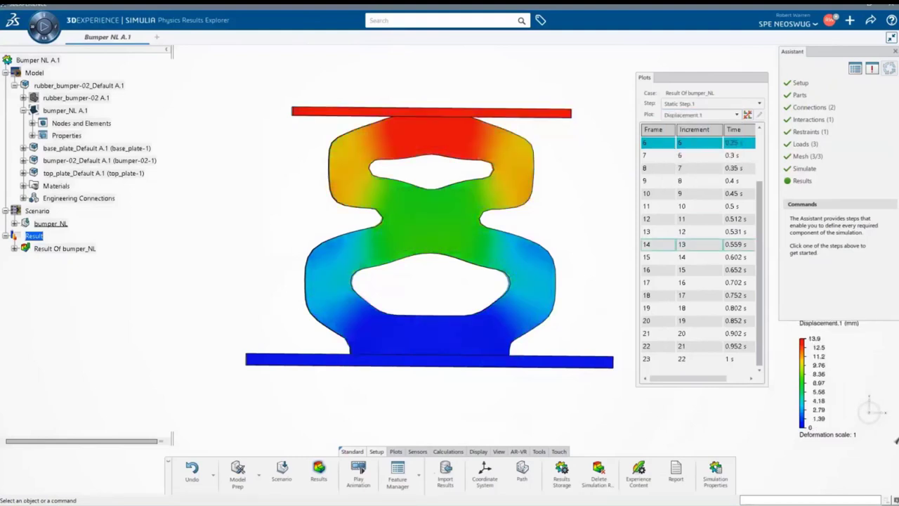
pyautogui.click(649, 312)
pyautogui.click(652, 321)
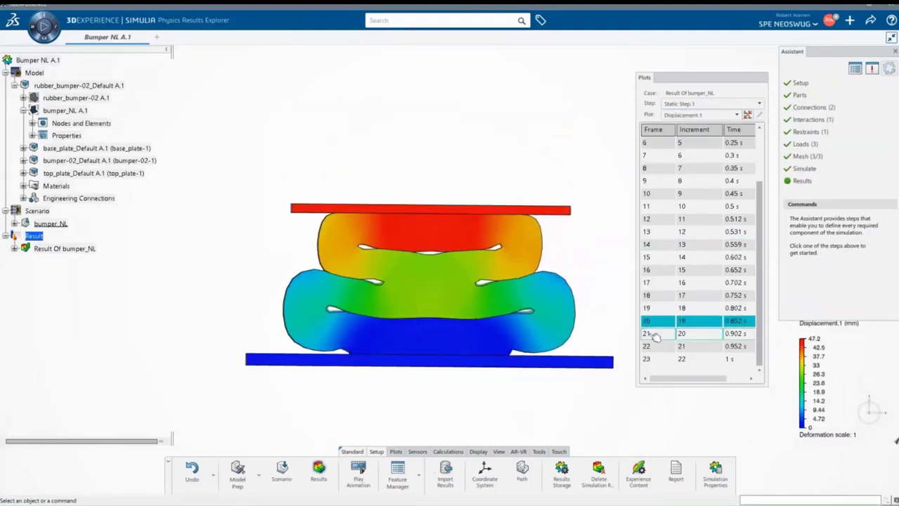
pyautogui.click(653, 334)
pyautogui.click(651, 346)
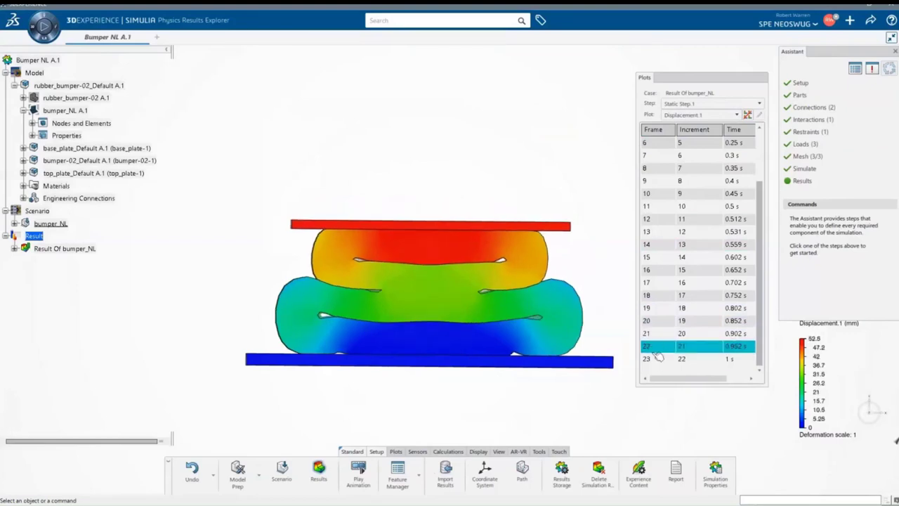
pyautogui.click(658, 361)
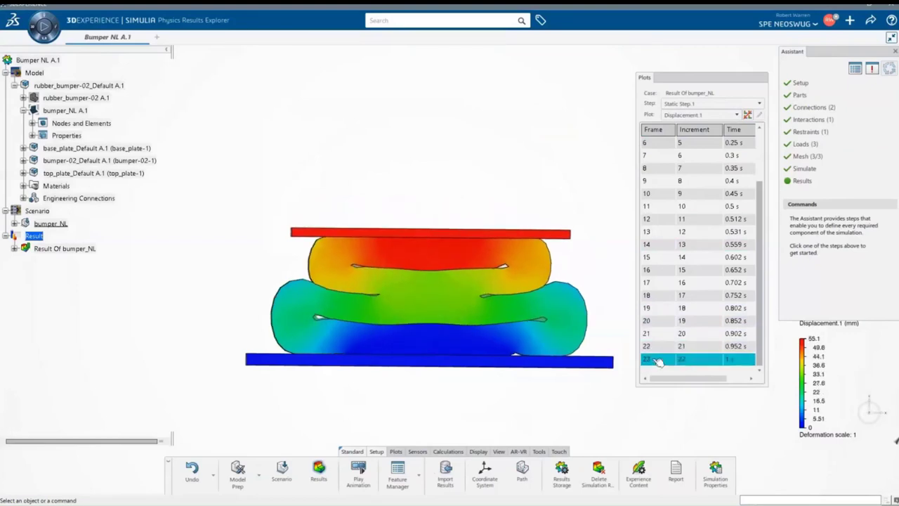
# Review the Contact Pressure.1 and Deformation.1 plots for the final frame at 1 s
pyautogui.click(716, 115)
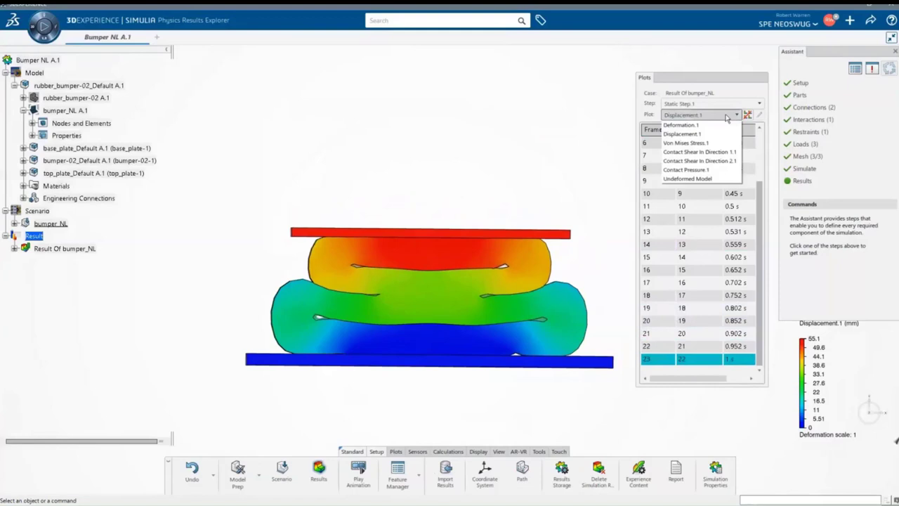
pyautogui.click(707, 170)
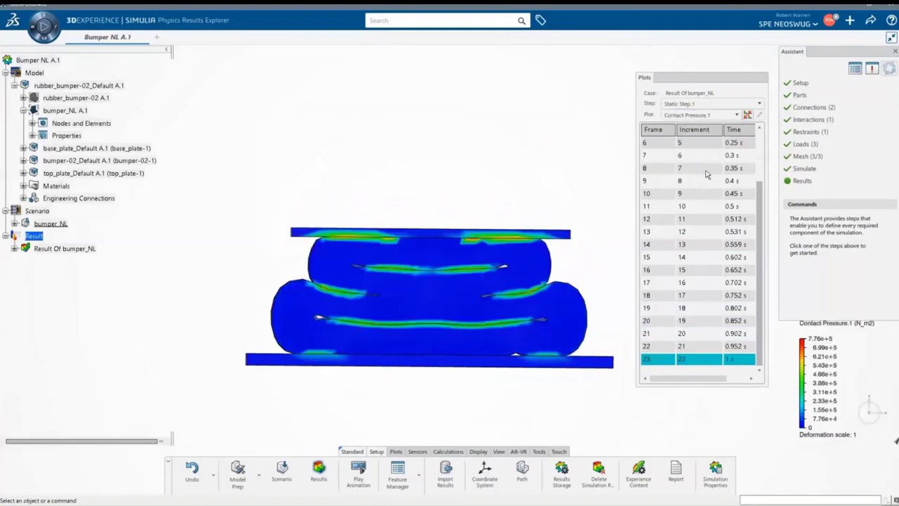
pyautogui.click(709, 115)
pyautogui.click(721, 127)
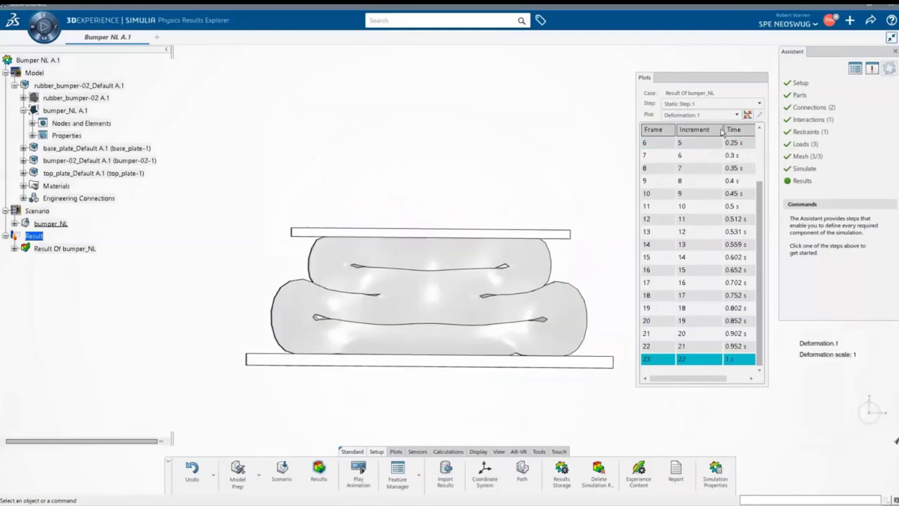
# Display the Von Mises Stress.1 plot again at 1 s and inspect the compressed bumper from an oblique angle
pyautogui.click(723, 116)
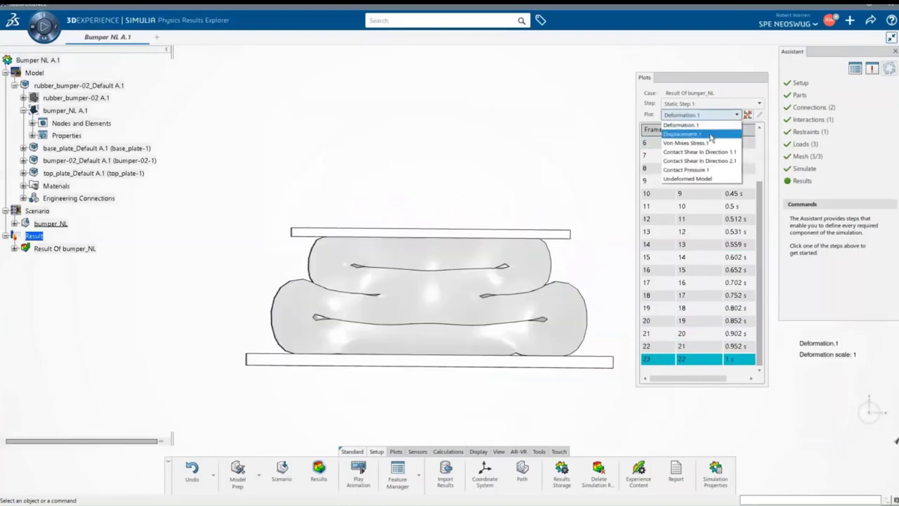
pyautogui.click(711, 143)
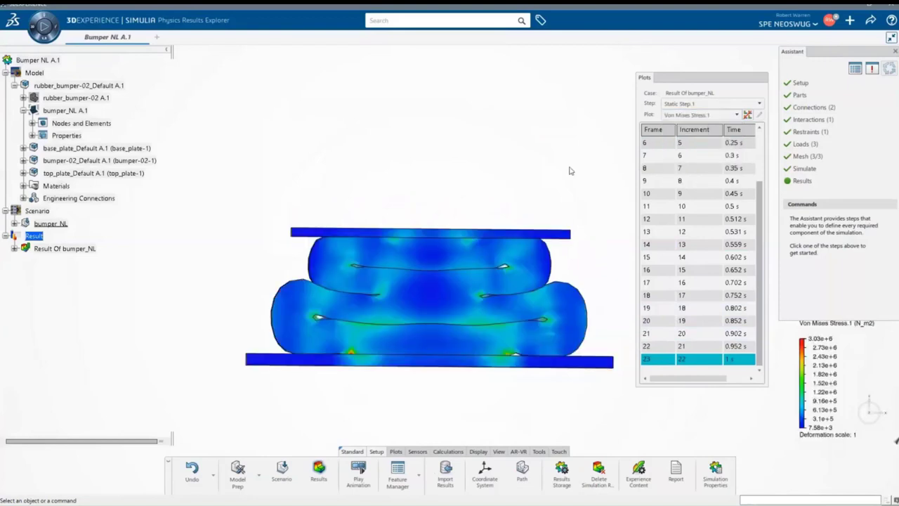
pyautogui.moveTo(568, 164); pyautogui.dragTo(336, 204)
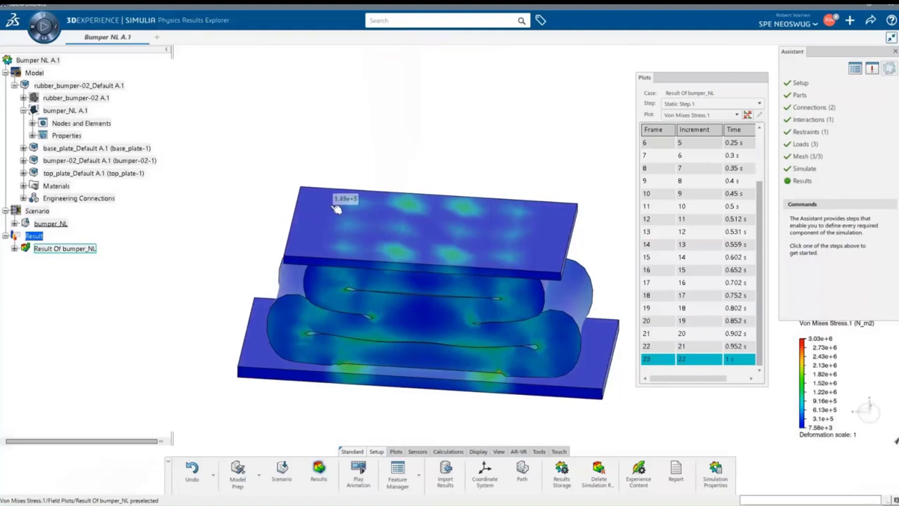
pyautogui.click(320, 473)
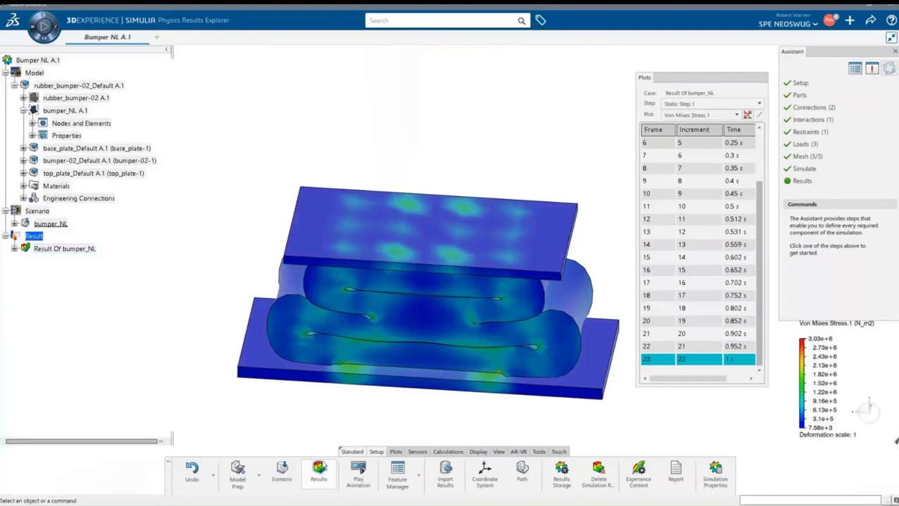
pyautogui.click(396, 451)
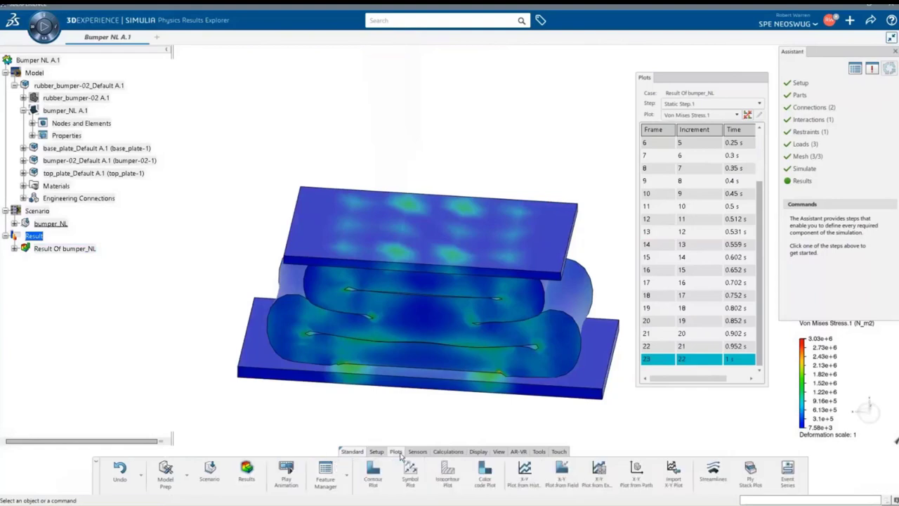
pyautogui.click(419, 452)
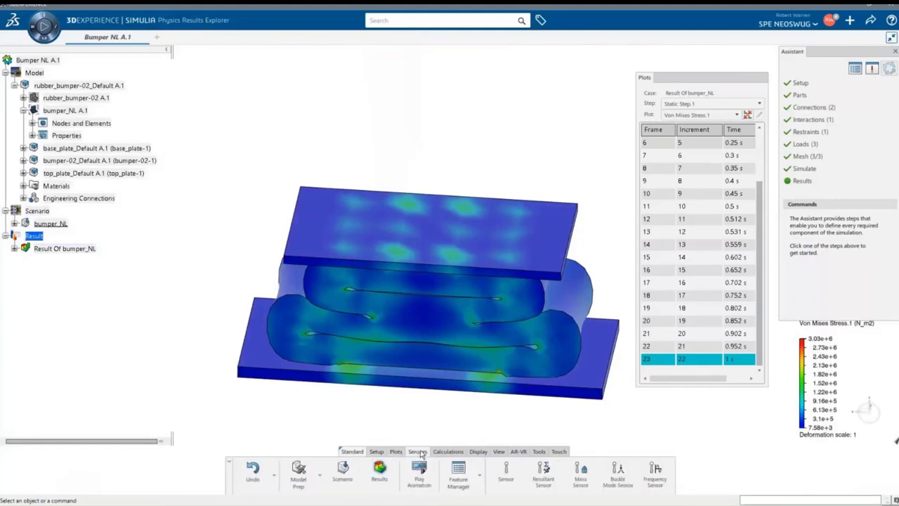
pyautogui.click(452, 451)
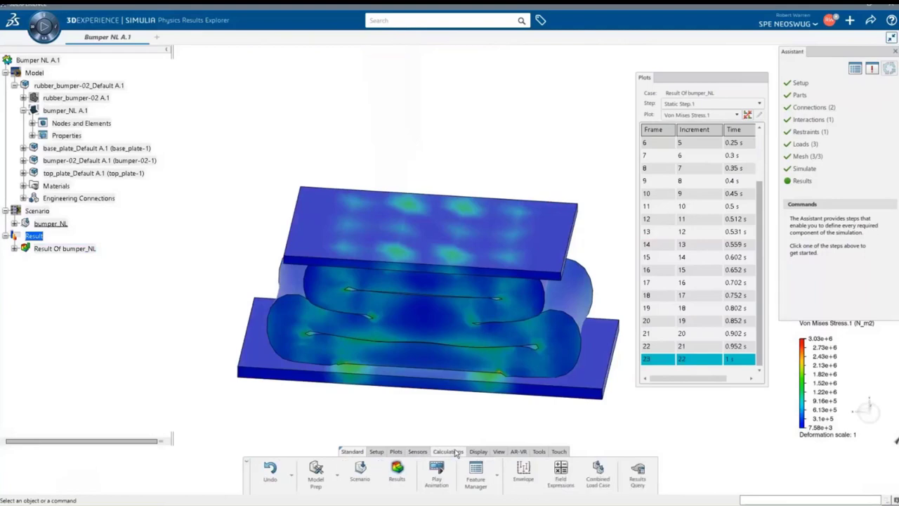
# Section the von Mises plot with Plot Sectioning, shifting the cutting plane about 4 mm along the W/Z axis
pyautogui.click(478, 451)
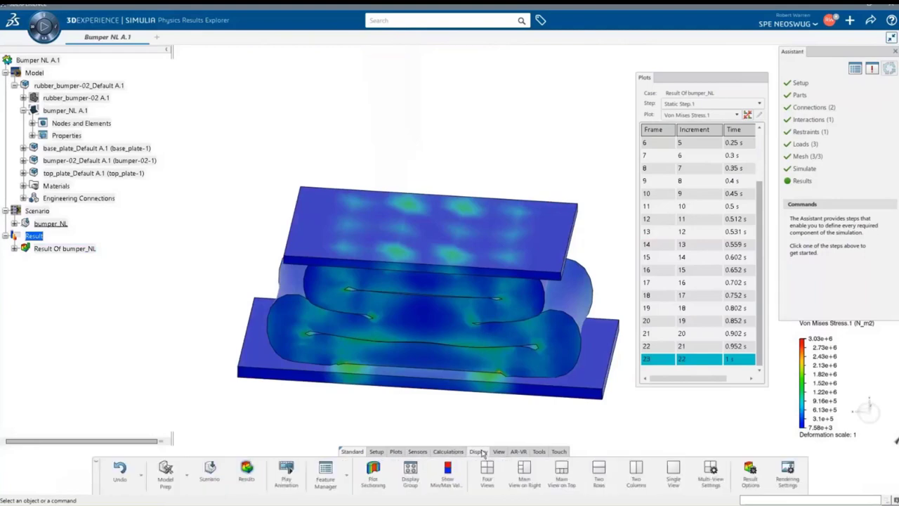
pyautogui.click(380, 477)
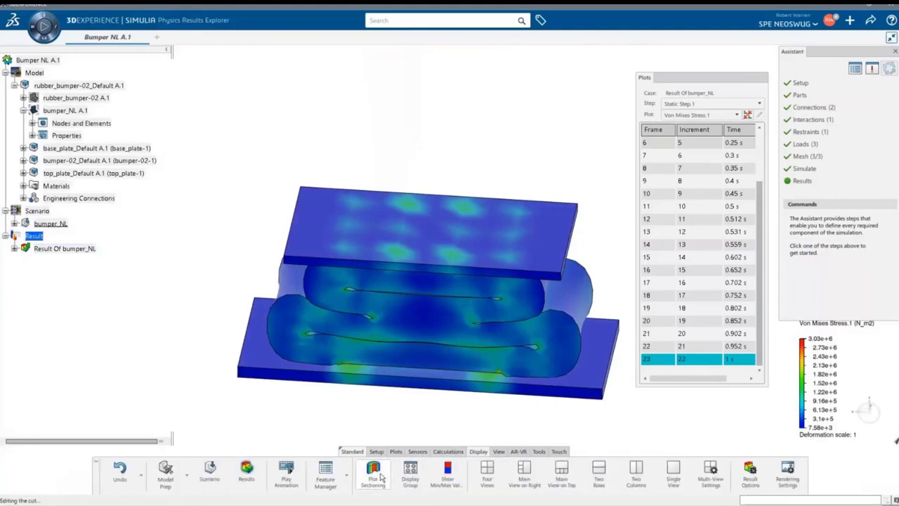
pyautogui.moveTo(440, 319); pyautogui.dragTo(391, 294, button='middle')
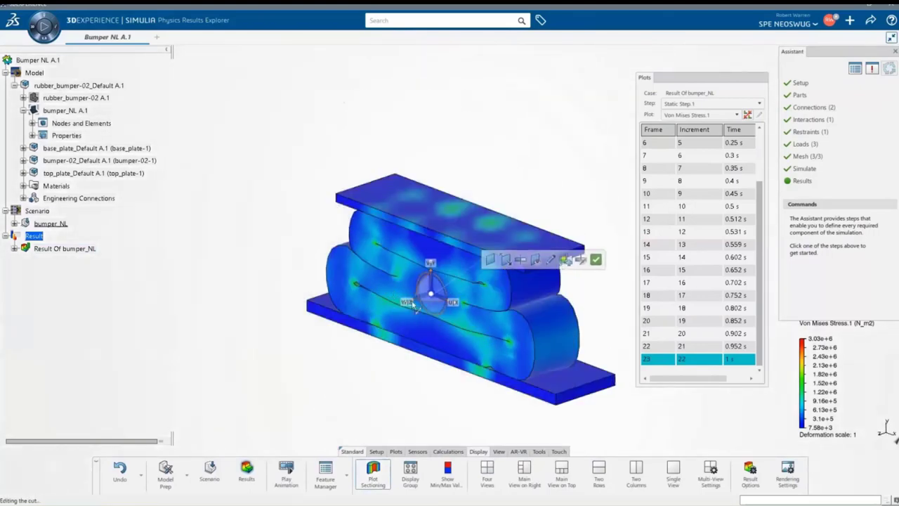
pyautogui.moveTo(391, 295); pyautogui.dragTo(411, 311)
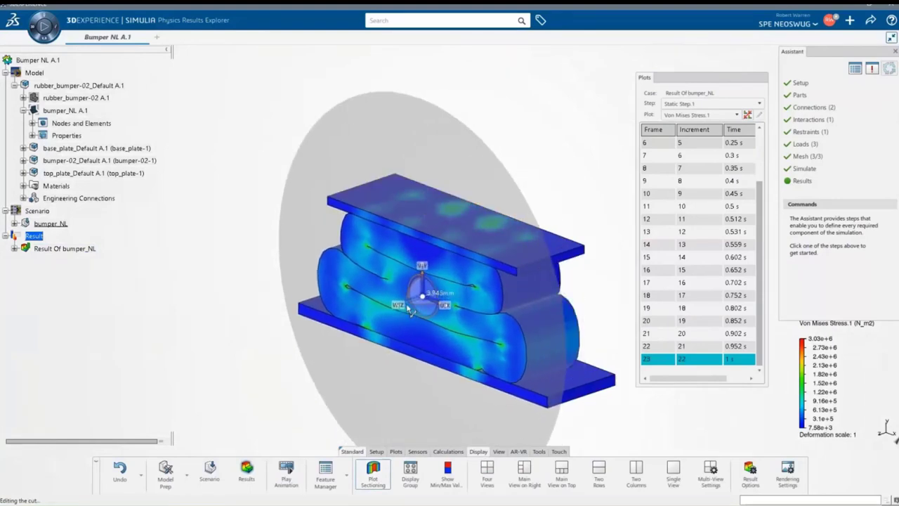
pyautogui.click(372, 474)
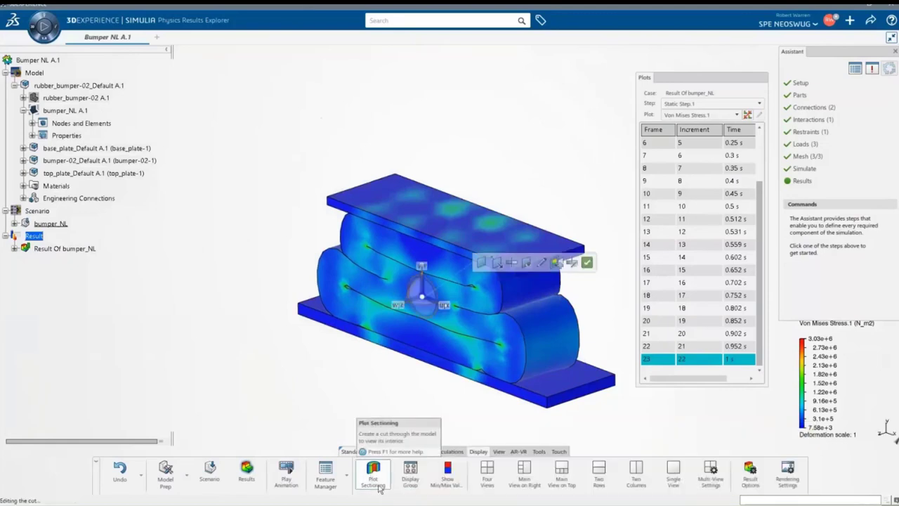
# Reopen the plot section and remove its cut to show the whole bumper assembly
pyautogui.moveTo(399, 404)
pyautogui.mouseDown(button='middle')
pyautogui.moveTo(401, 382)
pyautogui.moveTo(394, 394)
pyautogui.mouseUp(button='middle')
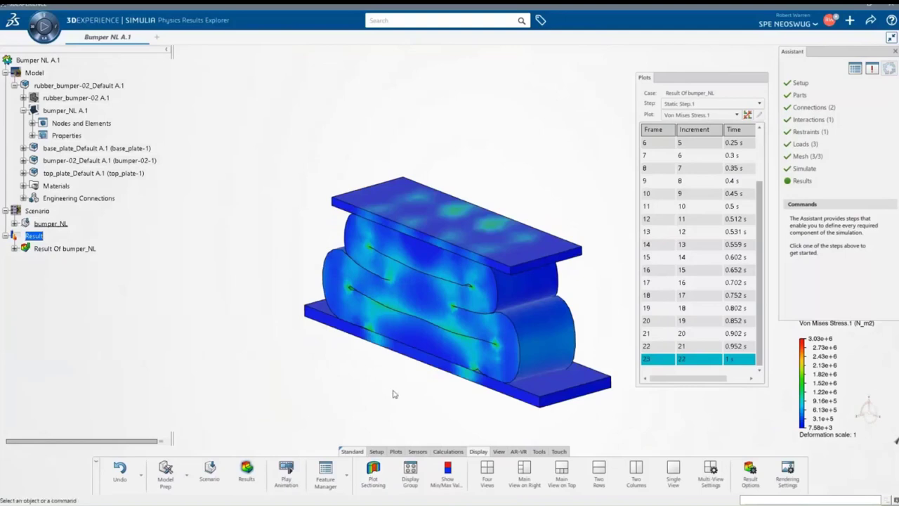
pyautogui.click(369, 476)
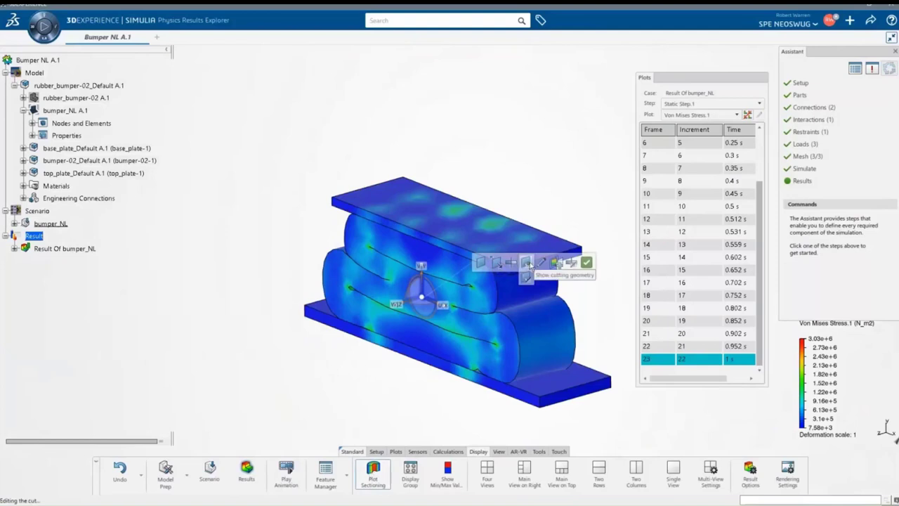
pyautogui.click(575, 264)
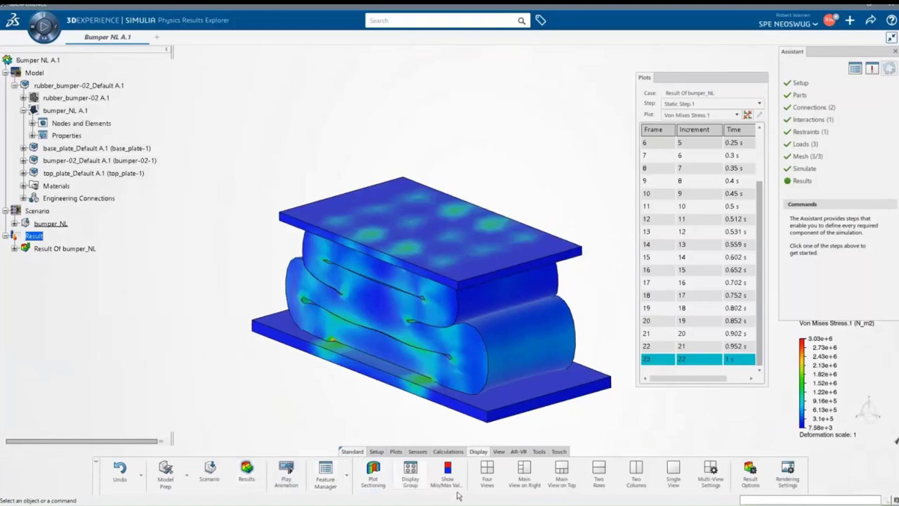
# Show the global minimum and maximum values on the von Mises stress plot, and hide them again after viewing
pyautogui.click(447, 472)
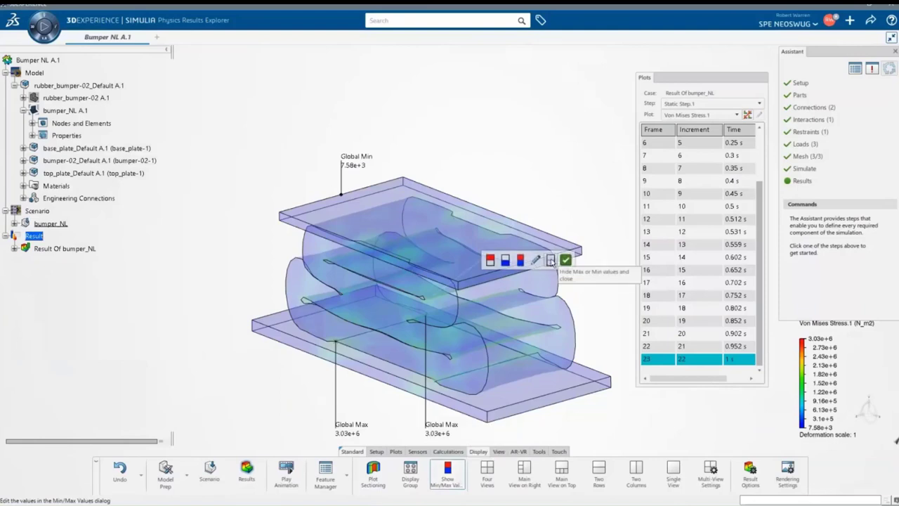
pyautogui.click(551, 261)
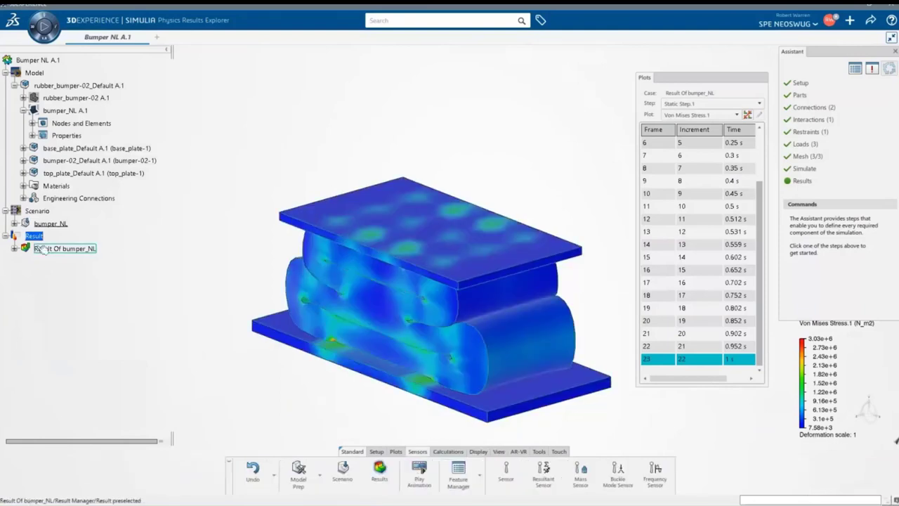
# Expand the sensors under Result Of bumper_NL and list the parameters of the Von Mises Stress.1 sensor
pyautogui.click(14, 248)
pyautogui.click(23, 273)
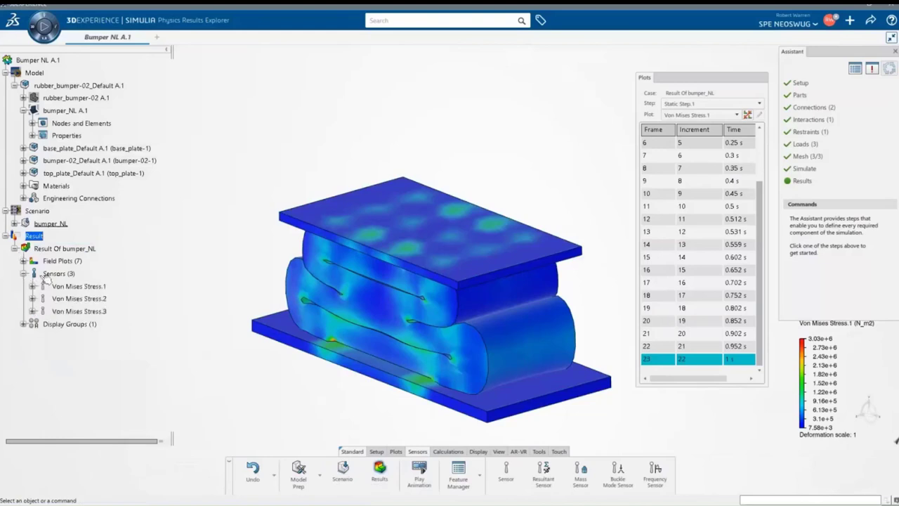
pyautogui.click(58, 285)
pyautogui.rightClick(59, 287)
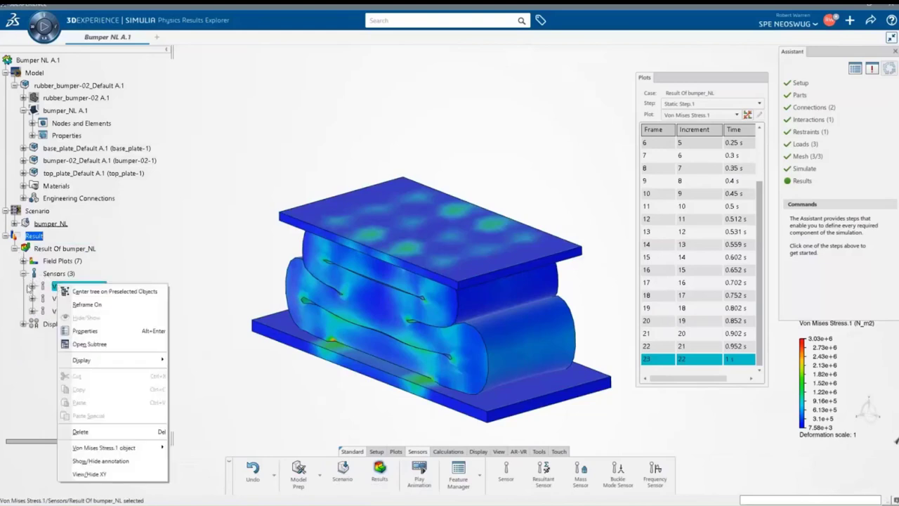
pyautogui.click(32, 286)
pyautogui.click(33, 286)
# Check the Maximum-LocationX and Maximum-LocationY parameters of the Von Mises Stress.1 sensor
pyautogui.doubleClick(105, 270)
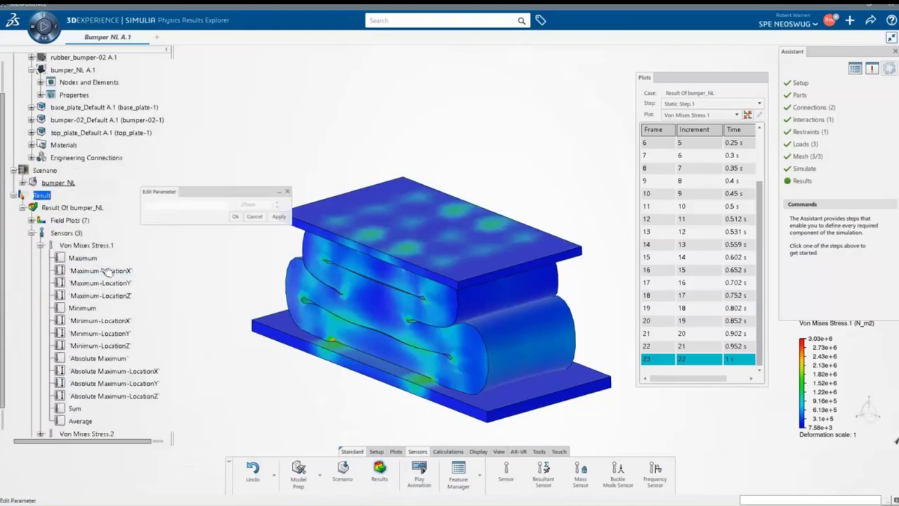
pyautogui.click(241, 218)
pyautogui.click(102, 284)
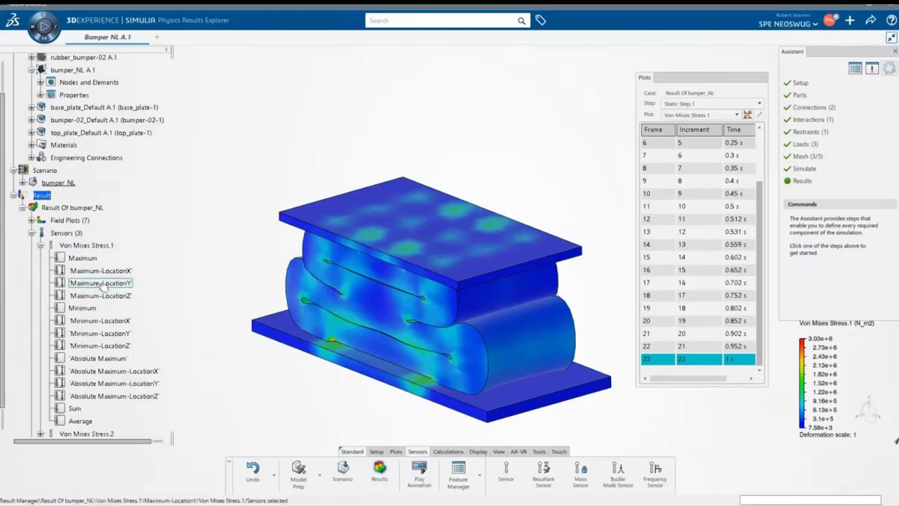
pyautogui.doubleClick(102, 284)
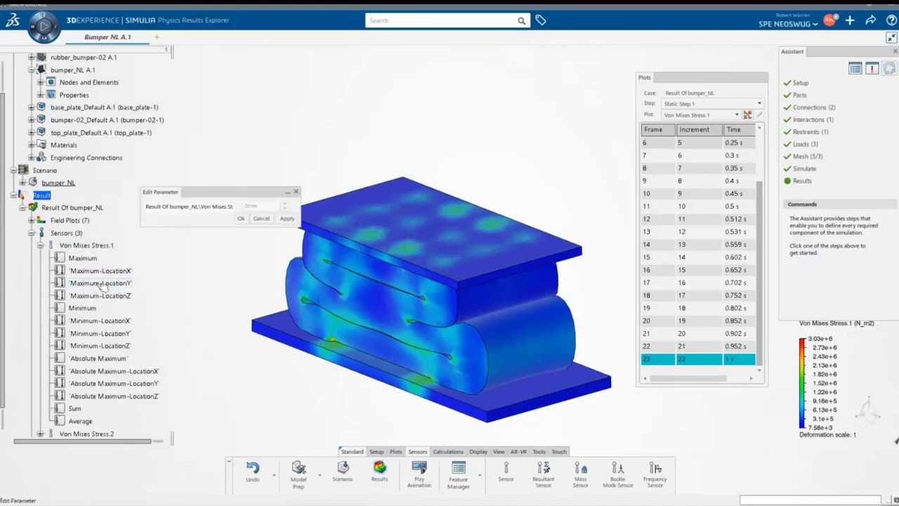
pyautogui.click(241, 218)
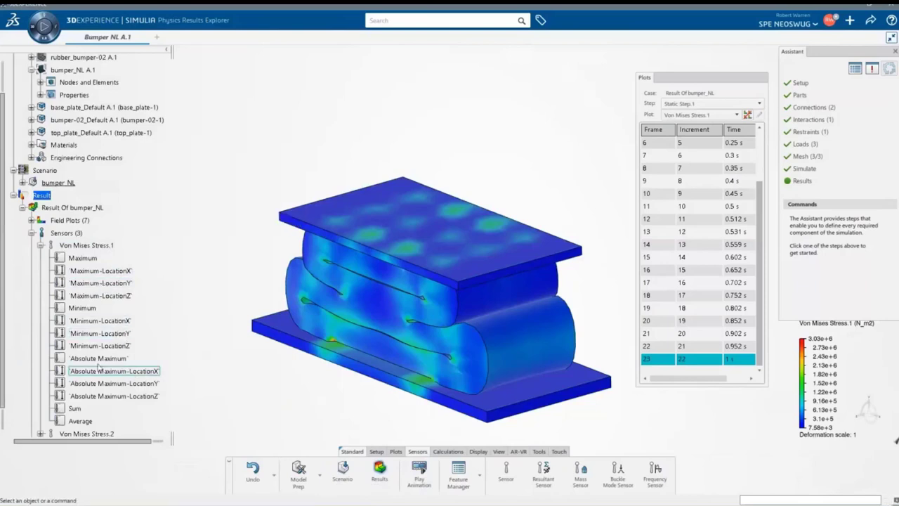
# Check the Absolute Maximum and Maximum values of the Von Mises Stress.1 sensor and collapse the sensors list
pyautogui.doubleClick(99, 359)
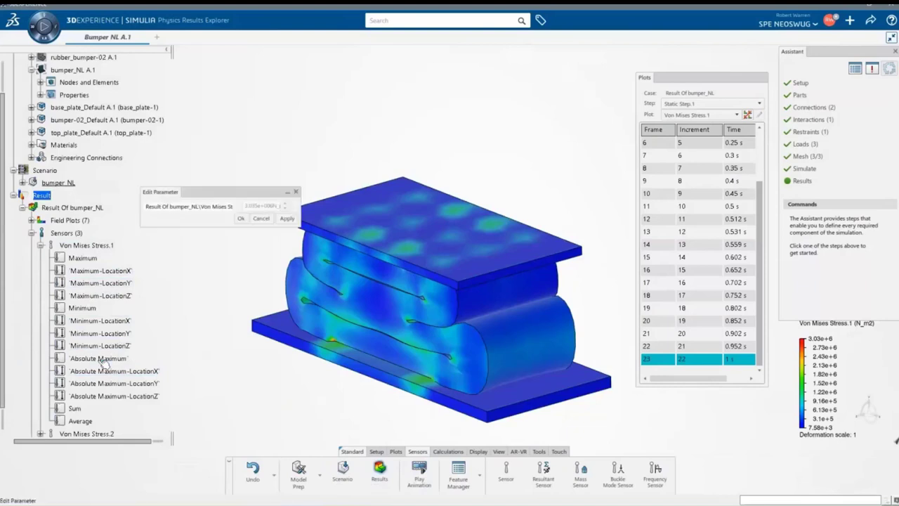
pyautogui.click(241, 218)
pyautogui.doubleClick(82, 257)
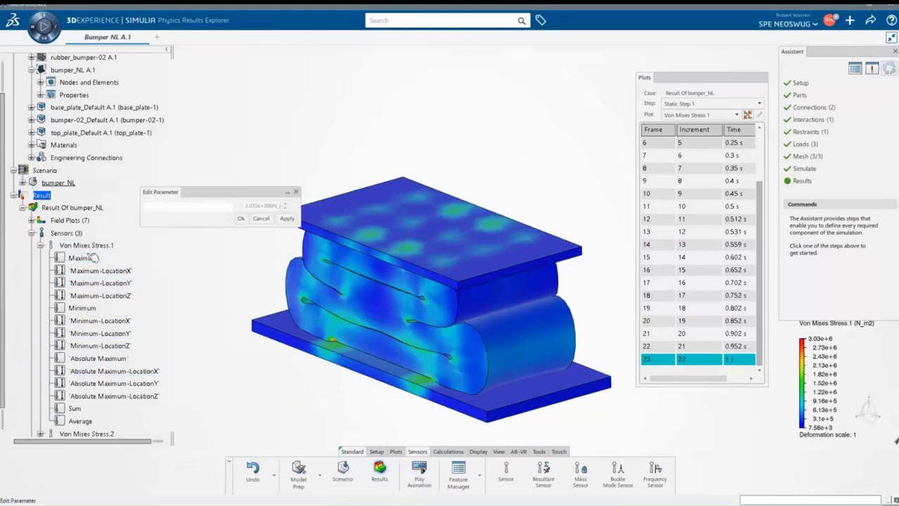
pyautogui.click(241, 218)
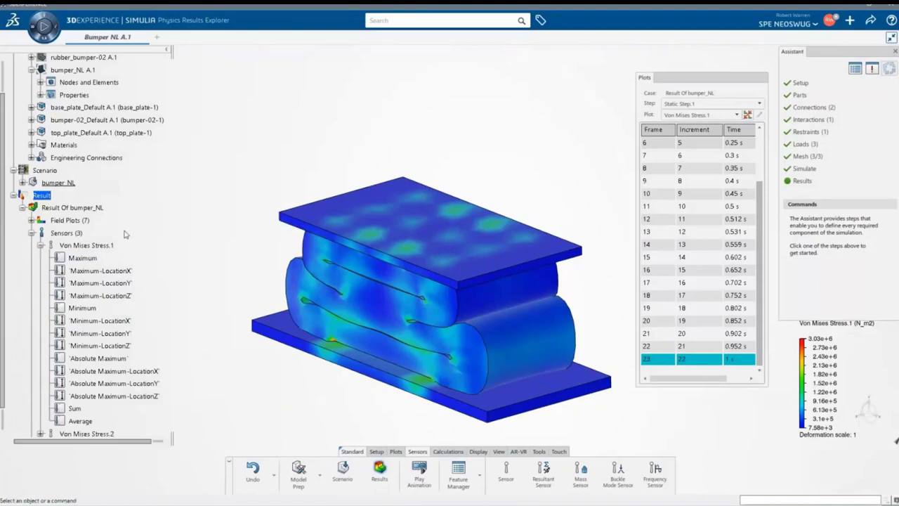
pyautogui.click(31, 232)
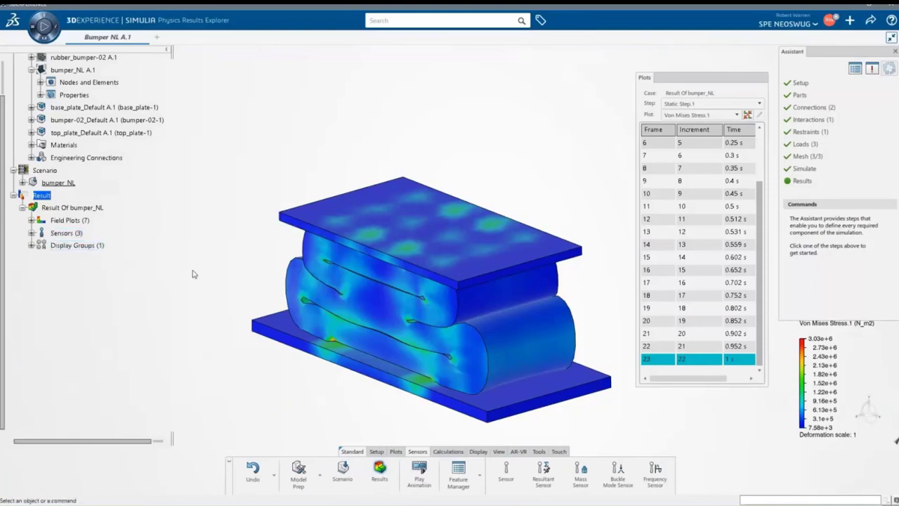